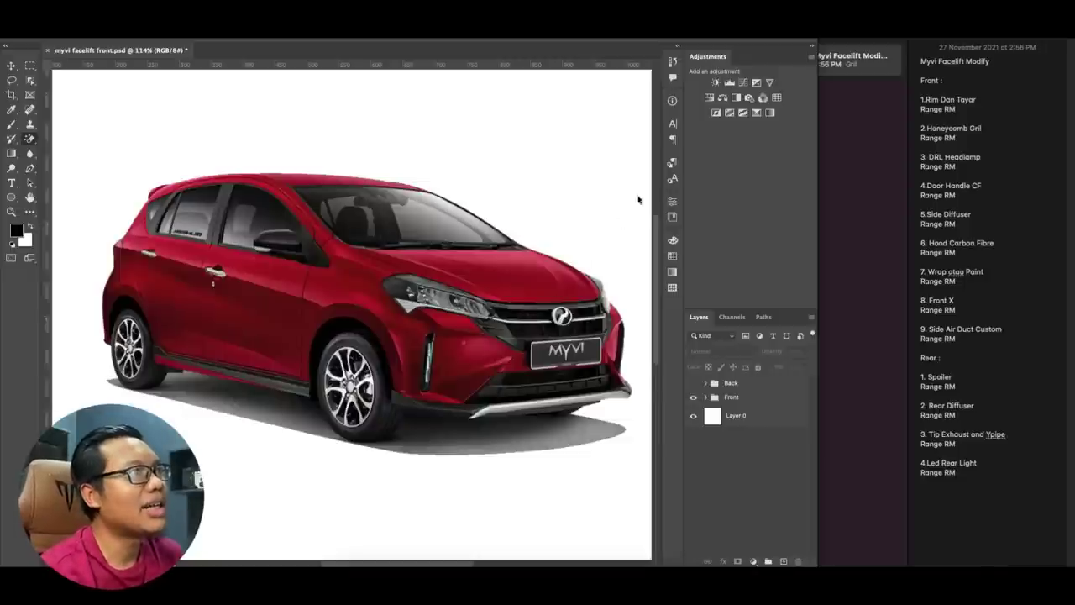
{"action": "left_click", "coordinate": [921, 62]}
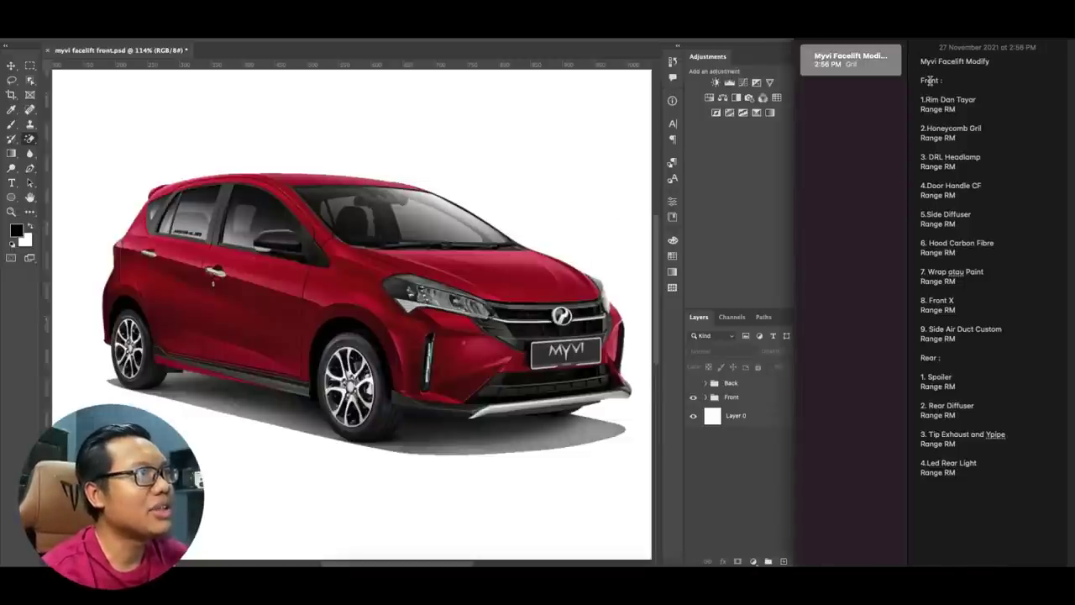
{"action": "left_click_drag", "start_coordinate": [921, 62], "coordinate": [971, 475]}
{"action": "left_click", "coordinate": [976, 371]}
{"action": "left_click", "coordinate": [968, 138]}
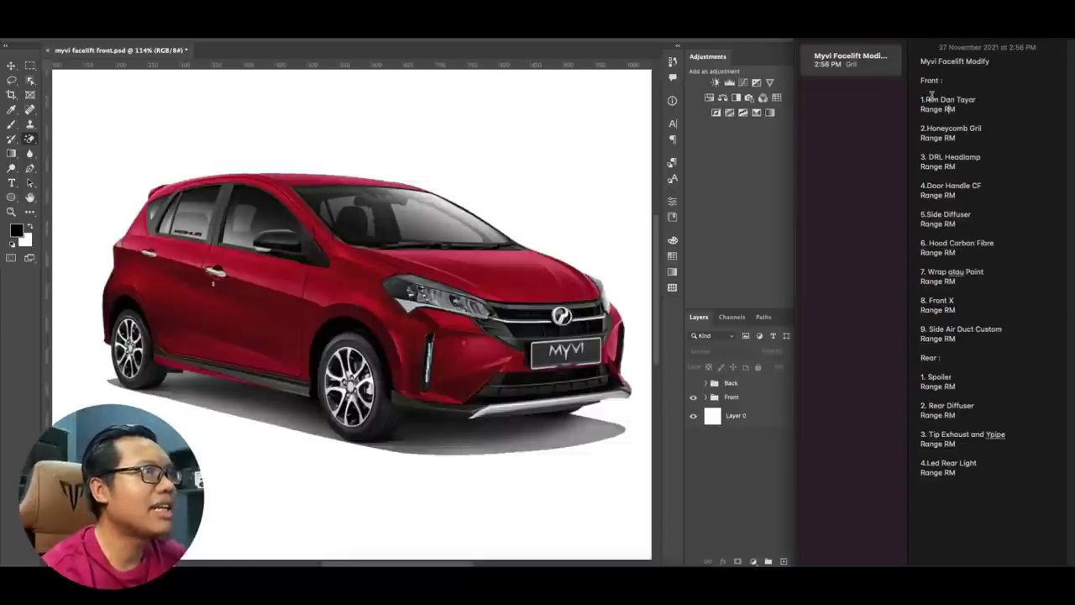
{"action": "left_click", "coordinate": [762, 297]}
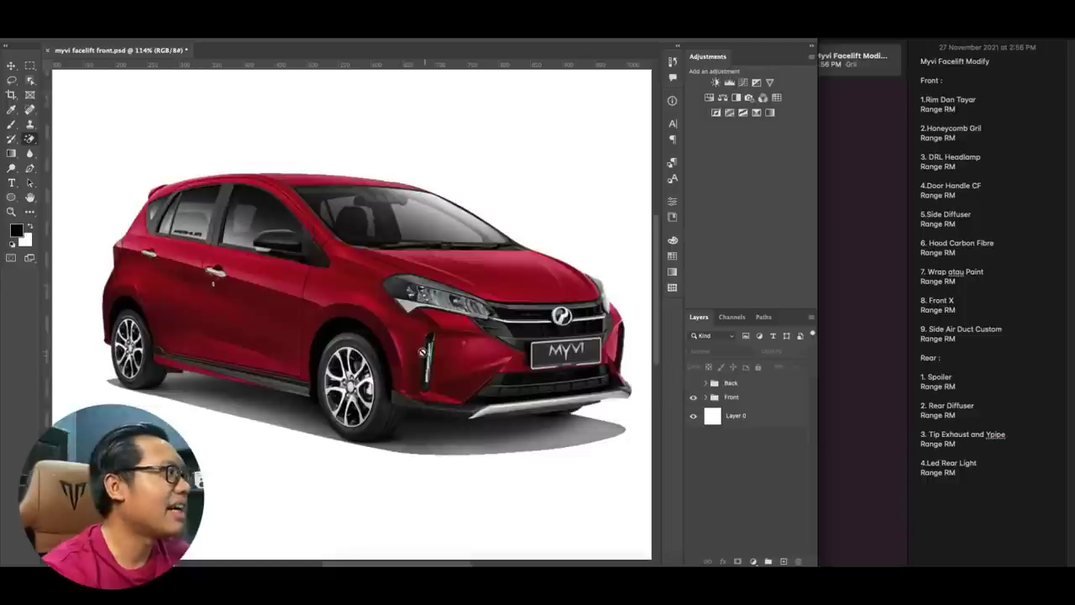
- Expand the Front group, show Layer 1 and the Rim and tyre group, and hide Layer 1 copy
{"action": "left_click", "coordinate": [706, 397]}
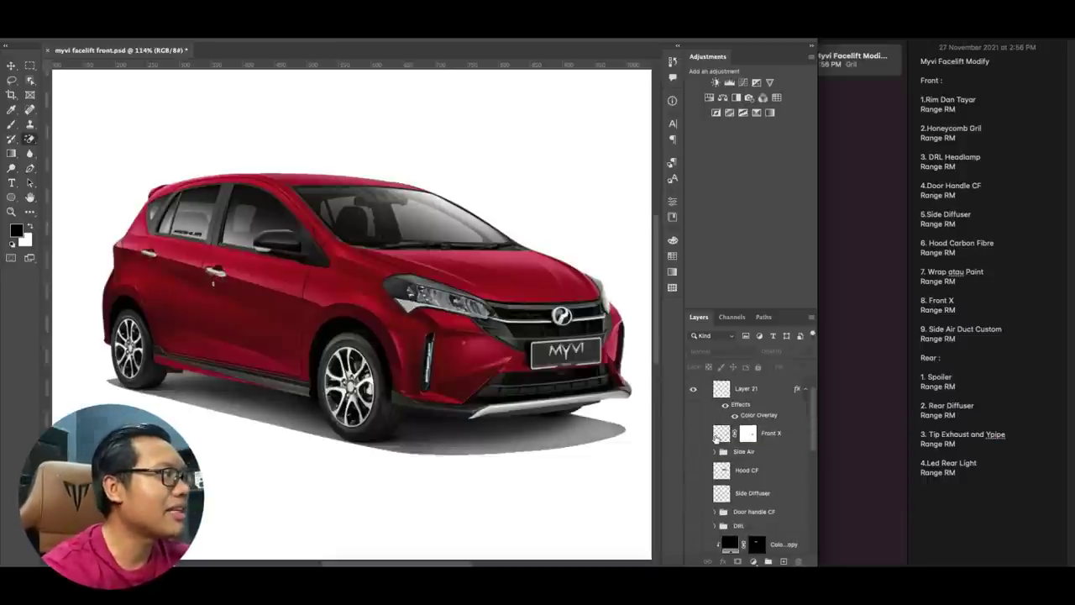
{"action": "scroll", "coordinate": [715, 477], "scroll_direction": "down", "scroll_amount": 2}
{"action": "scroll", "coordinate": [715, 477], "scroll_direction": "down", "scroll_amount": 8}
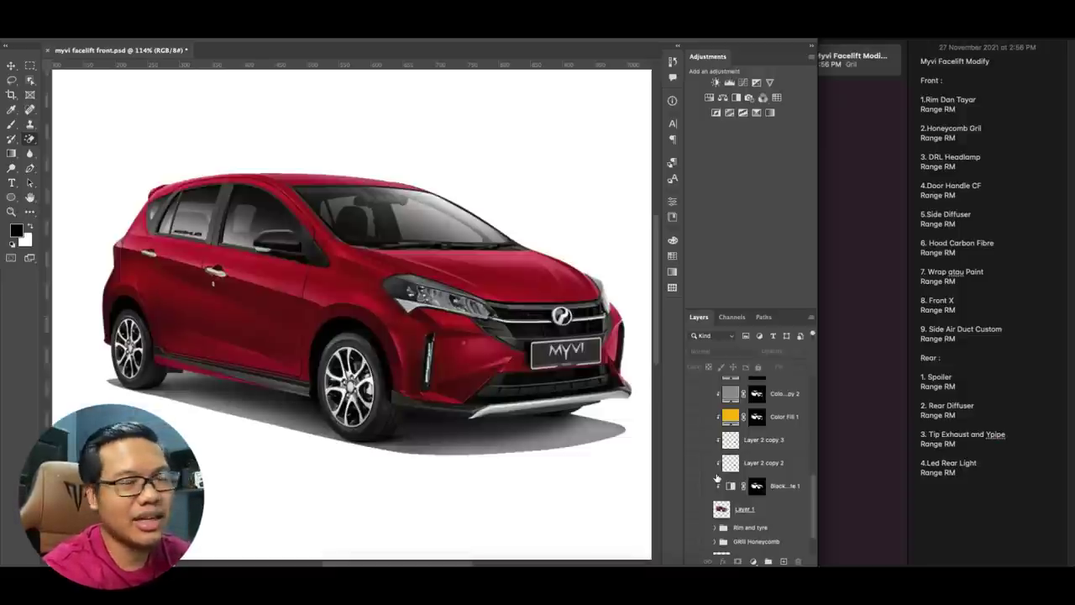
{"action": "scroll", "coordinate": [716, 477], "scroll_direction": "down", "scroll_amount": 2}
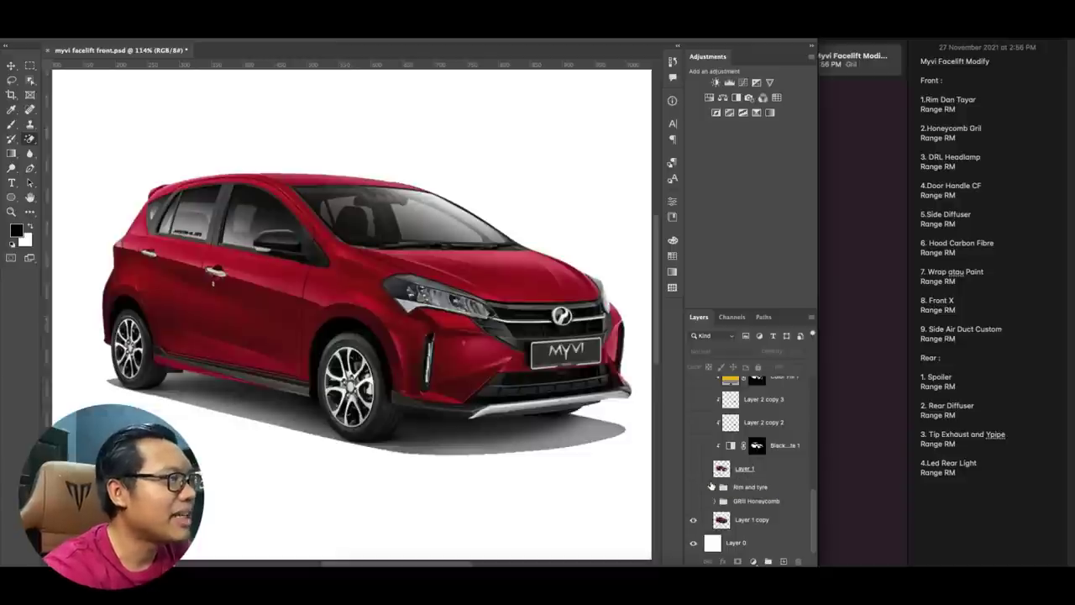
{"action": "left_click", "coordinate": [693, 468]}
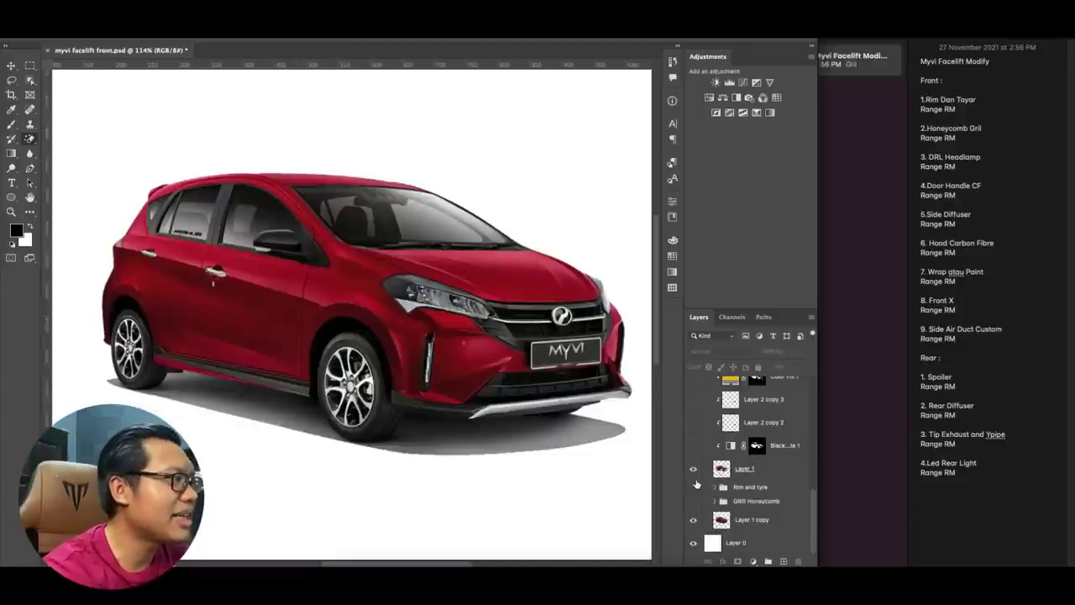
{"action": "left_click", "coordinate": [693, 487]}
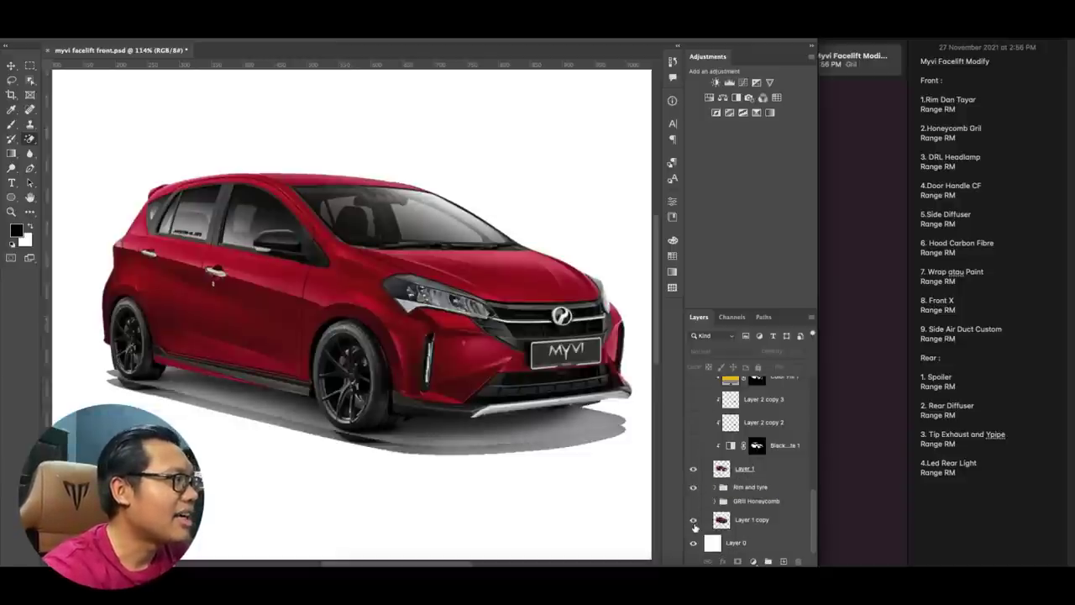
{"action": "left_click", "coordinate": [692, 521]}
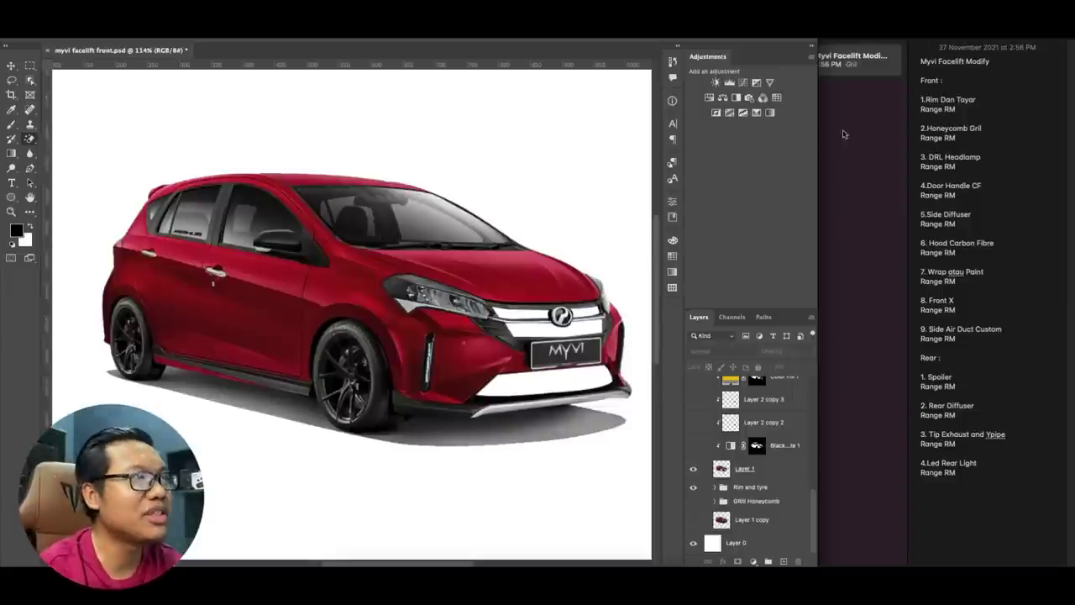
- Fill in the Rim Dan Tayar price range in the note as 2500 + 370 RM2870
{"action": "left_click", "coordinate": [959, 110]}
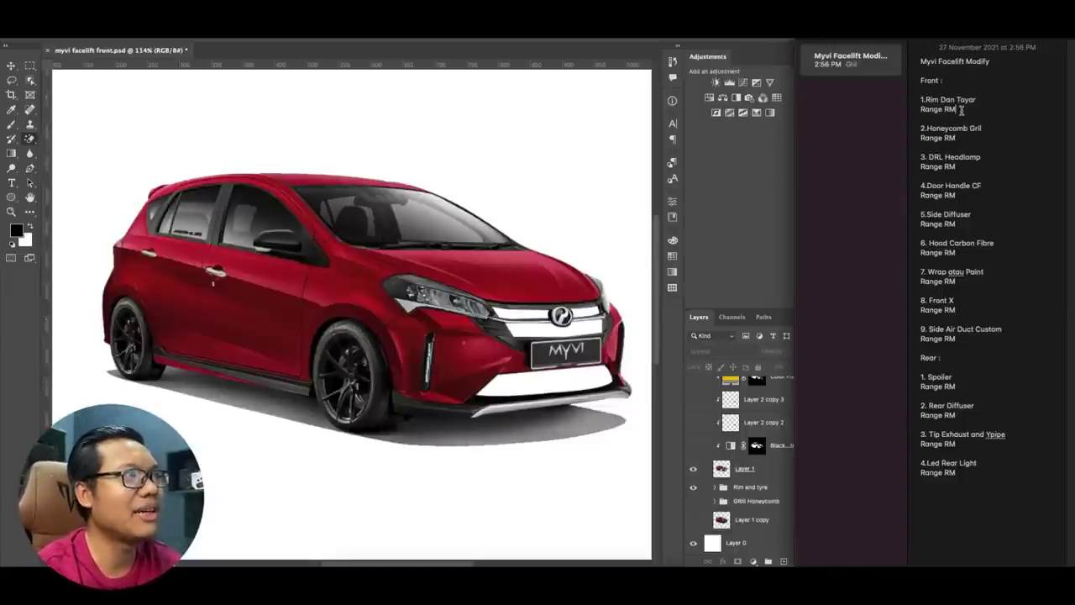
{"action": "type", "text": "2500"}
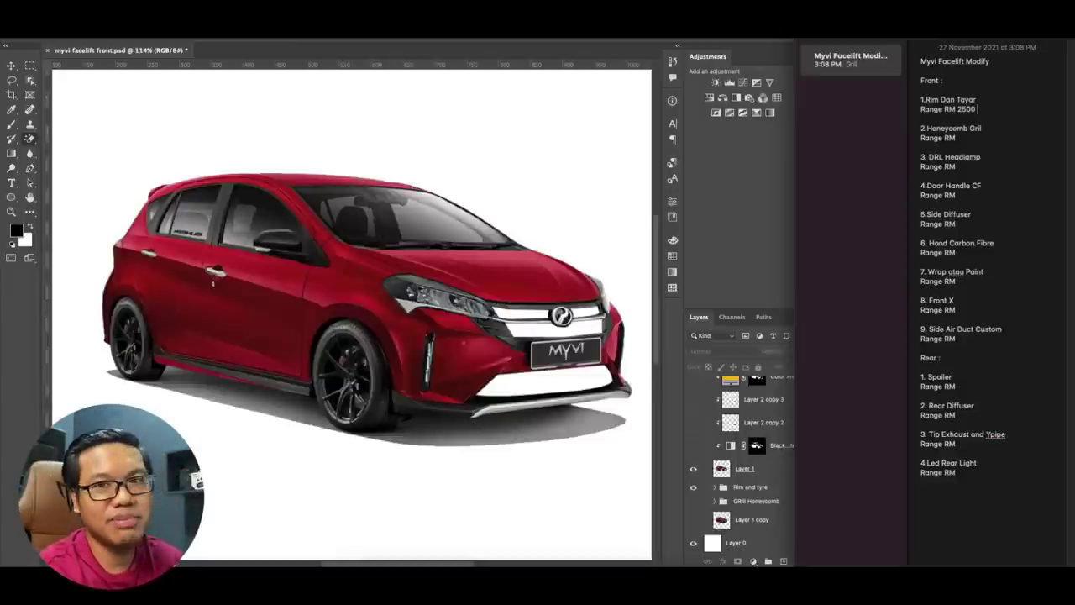
{"action": "type", "text": "+"}
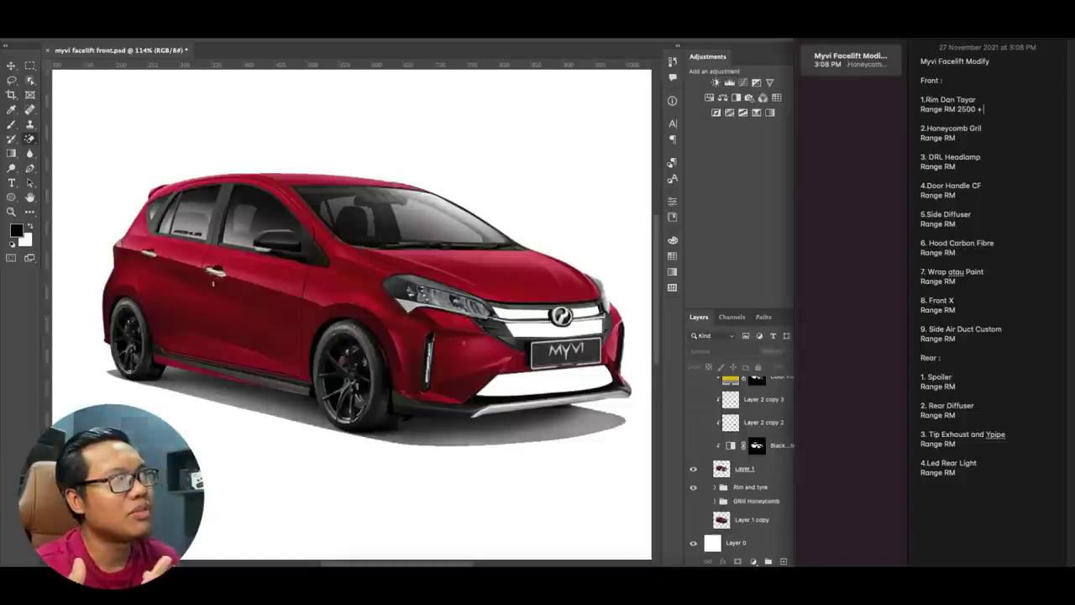
{"action": "type", "text": "370"}
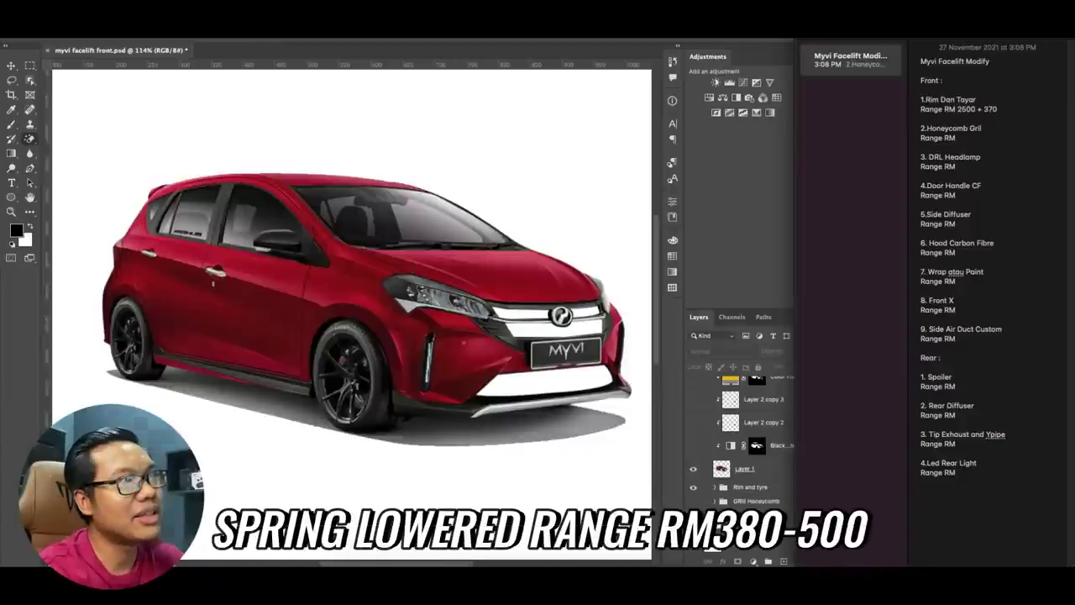
{"action": "type", "text": " RM"}
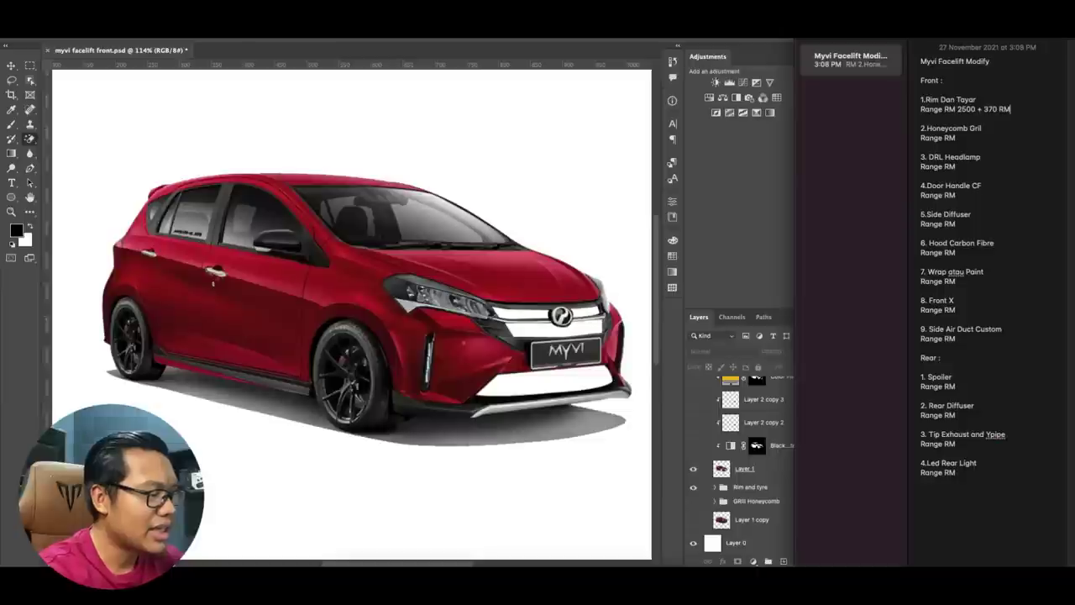
{"action": "type", "text": "2"}
{"action": "type", "text": "8"}
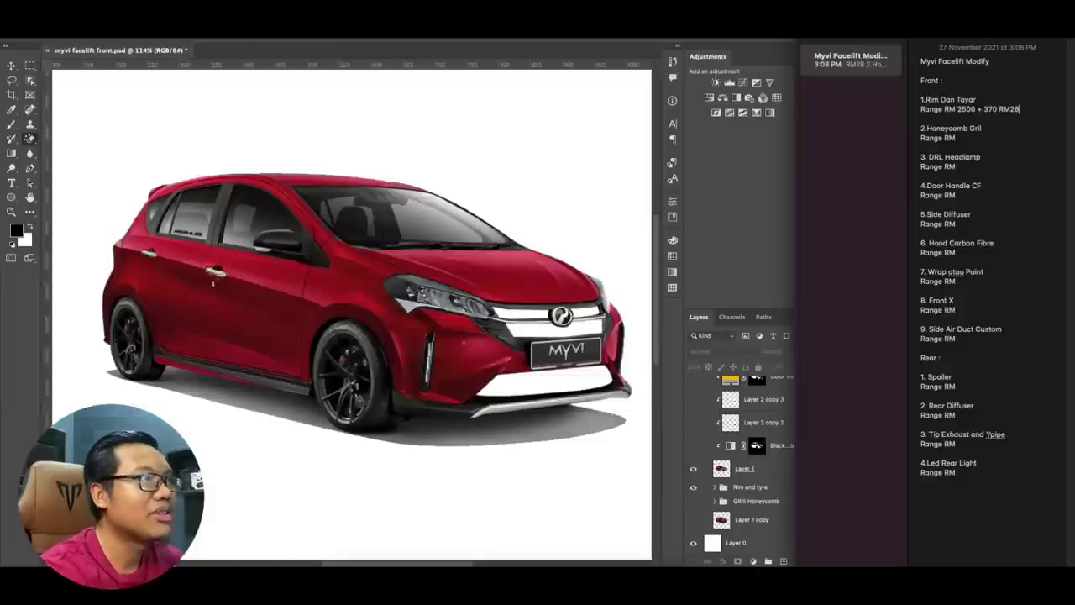
{"action": "type", "text": "70"}
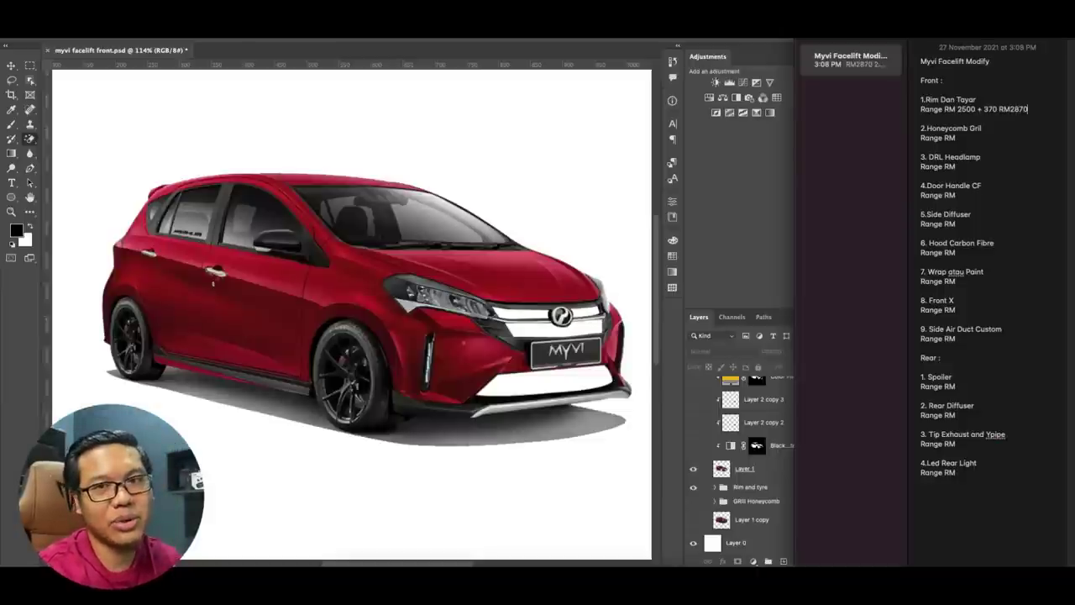
- Replace the total at the end of the Rim Dan Tayar range with 3000
{"action": "key", "text": "BackSpace"}
{"action": "key", "text": "BackSpace"}
{"action": "key", "text": "BackSpace"}
{"action": "key", "text": "BackSpace"}
{"action": "type", "text": "3000"}
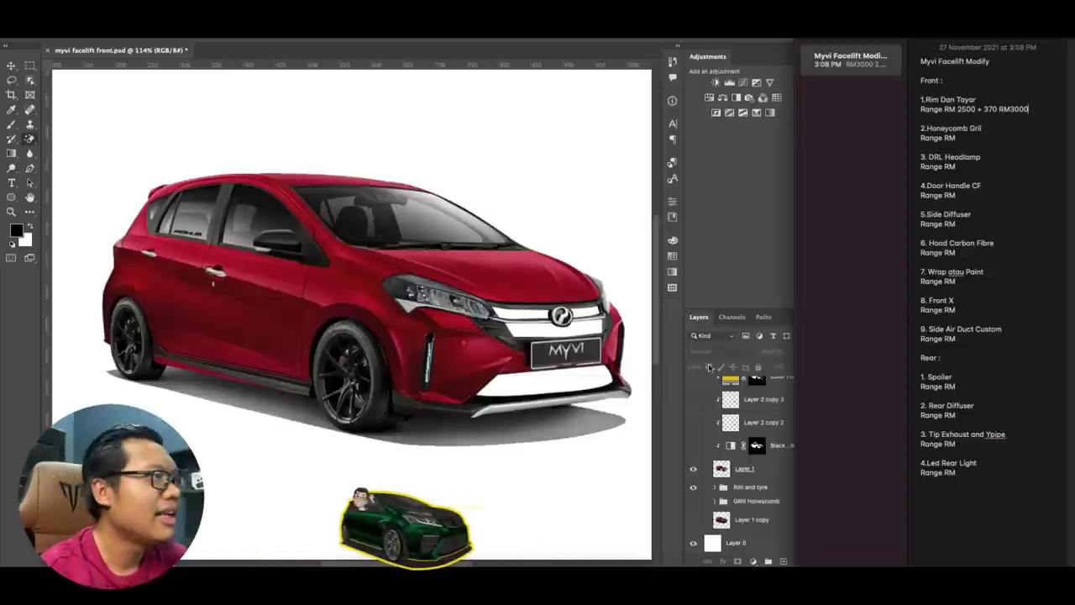
- Show the GRill Honeycomb group on the car and inspect the front grille up close
{"action": "left_click", "coordinate": [715, 500]}
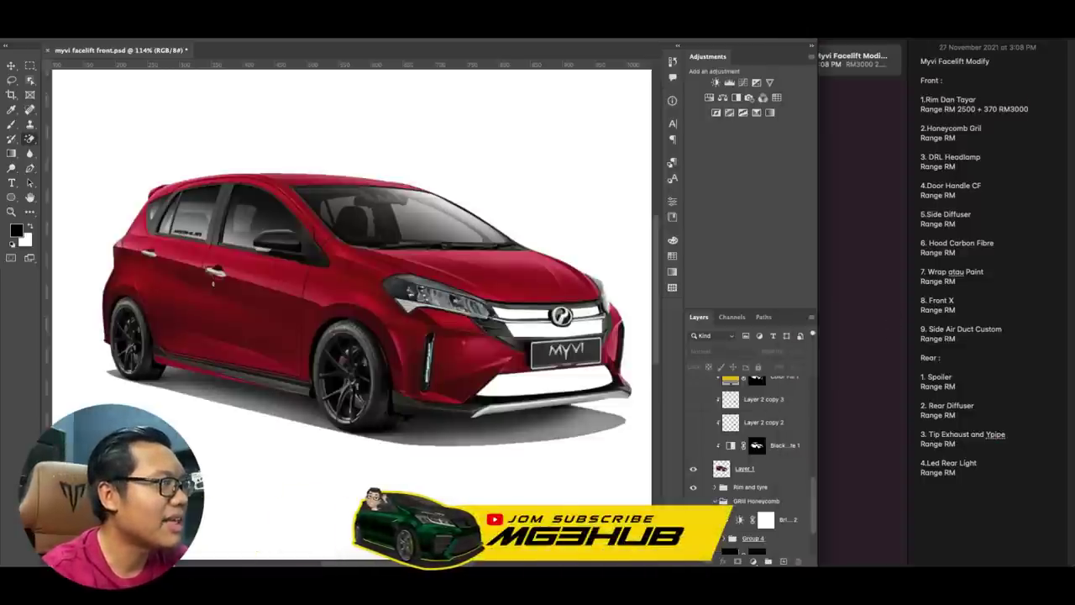
{"action": "left_click", "coordinate": [714, 501]}
{"action": "left_click", "coordinate": [693, 500]}
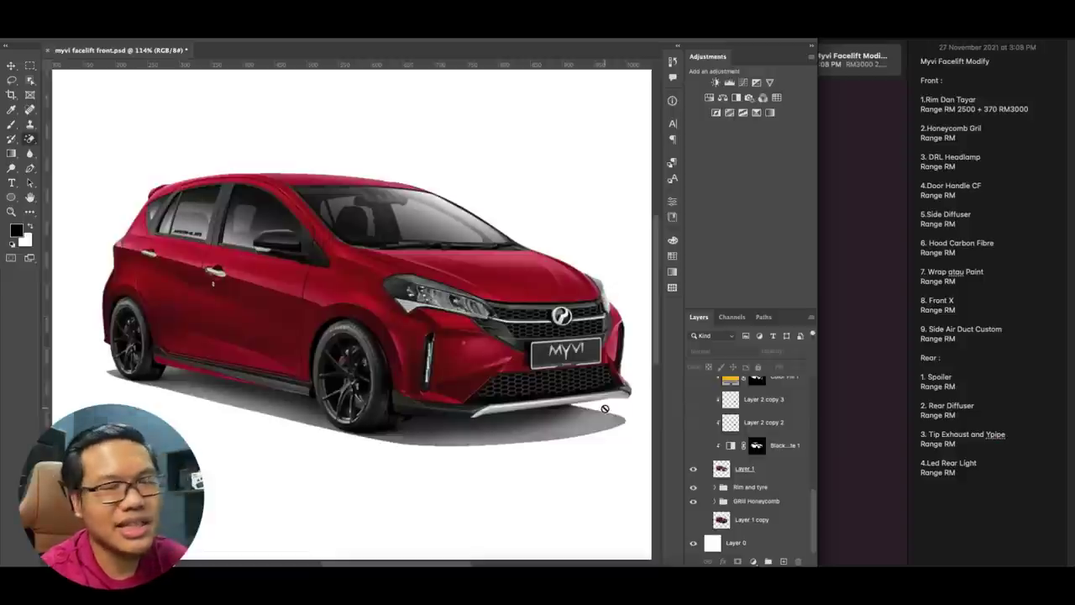
{"action": "scroll", "coordinate": [597, 370], "scroll_direction": "up", "scroll_amount": 2}
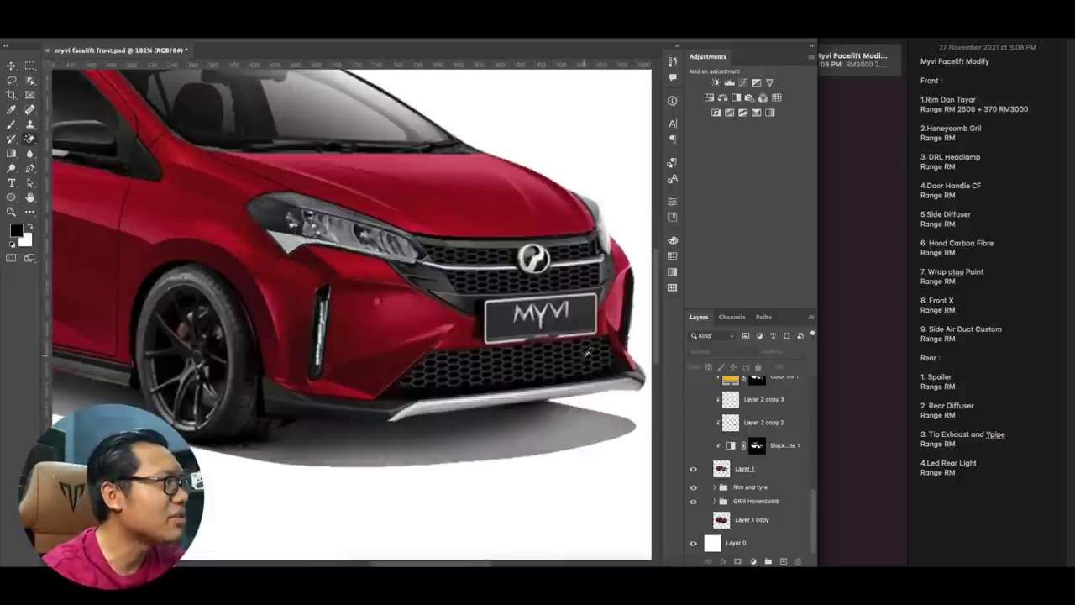
{"action": "scroll", "coordinate": [587, 353], "scroll_direction": "up", "scroll_amount": 3}
{"action": "scroll", "coordinate": [571, 357], "scroll_direction": "down", "scroll_amount": 2}
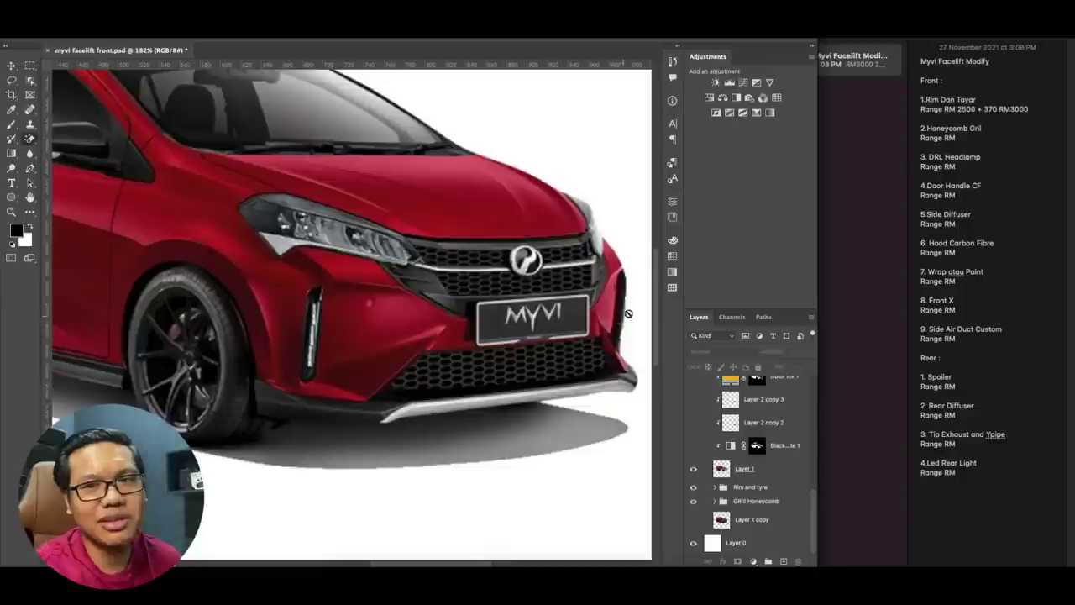
- Correct "Gril" to "Grill" in the note's honeycomb item and set its price range to RM300
{"action": "left_click", "coordinate": [954, 138]}
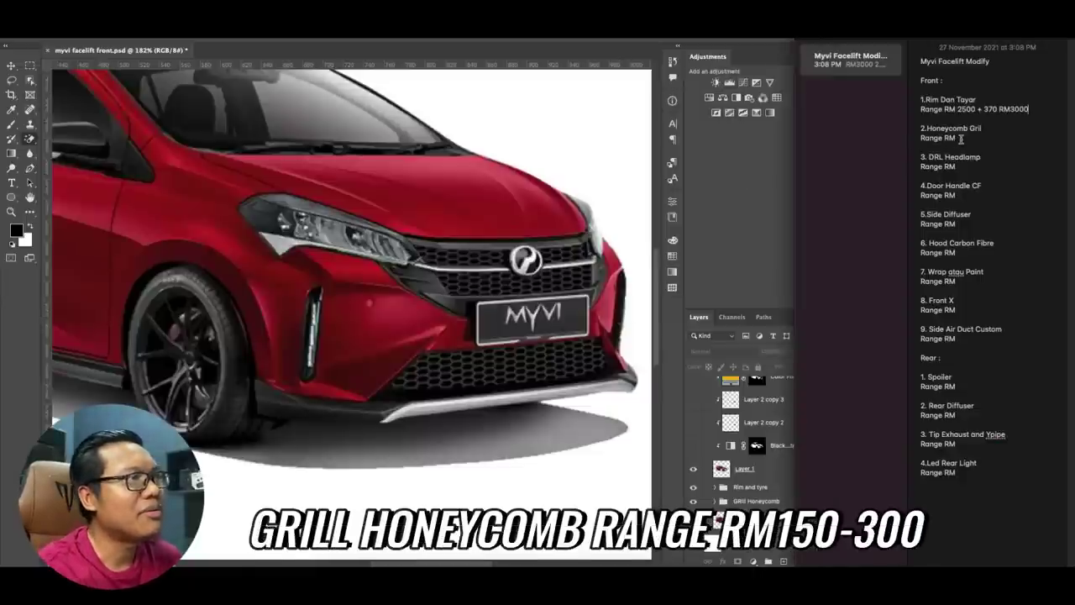
{"action": "type", "text": "l"}
{"action": "left_click", "coordinate": [966, 140]}
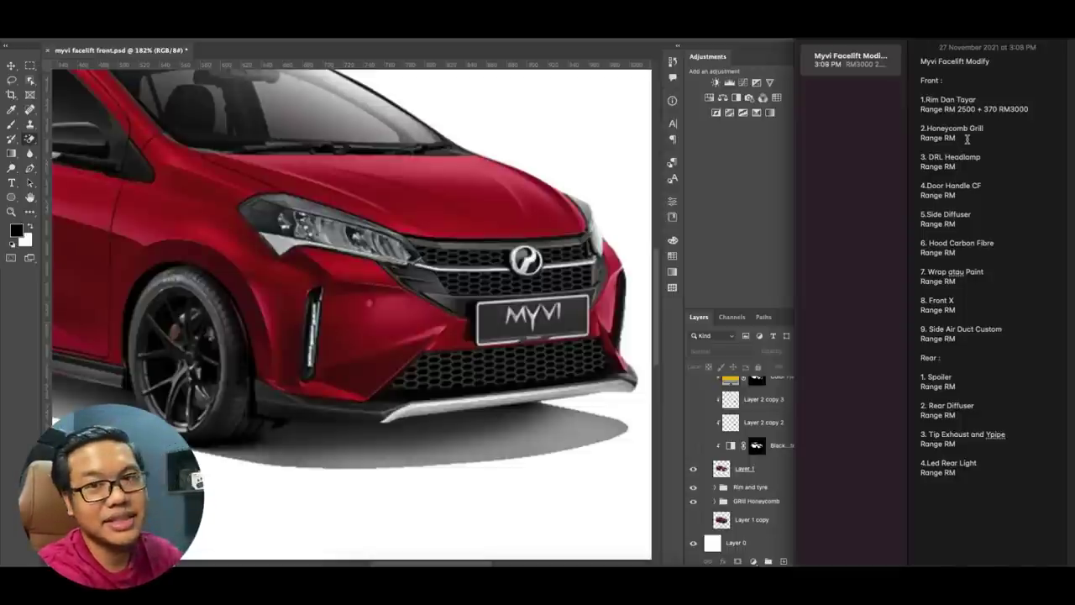
{"action": "type", "text": "300"}
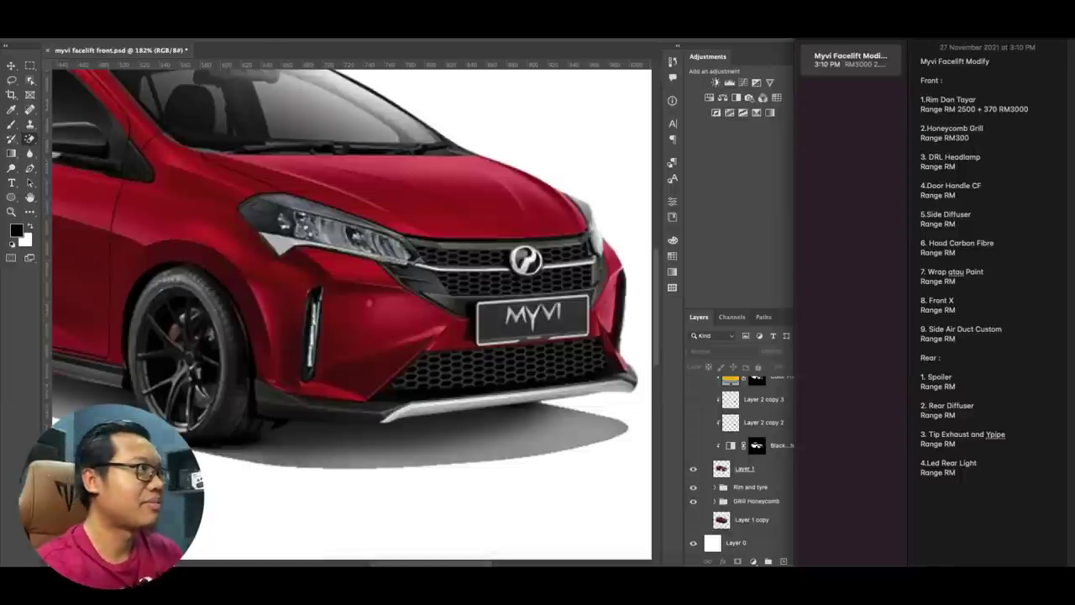
- Show the DRL group on the car and inspect the headlamp and bumper running lights up close
{"action": "scroll", "coordinate": [598, 305], "scroll_direction": "down", "scroll_amount": 5}
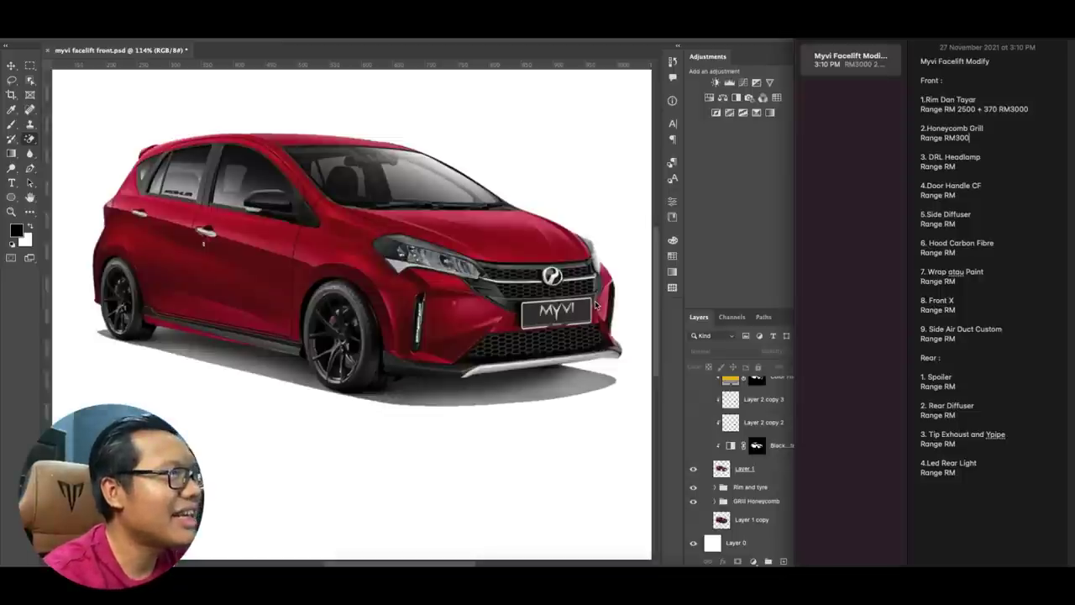
{"action": "scroll", "coordinate": [697, 483], "scroll_direction": "up", "scroll_amount": 4}
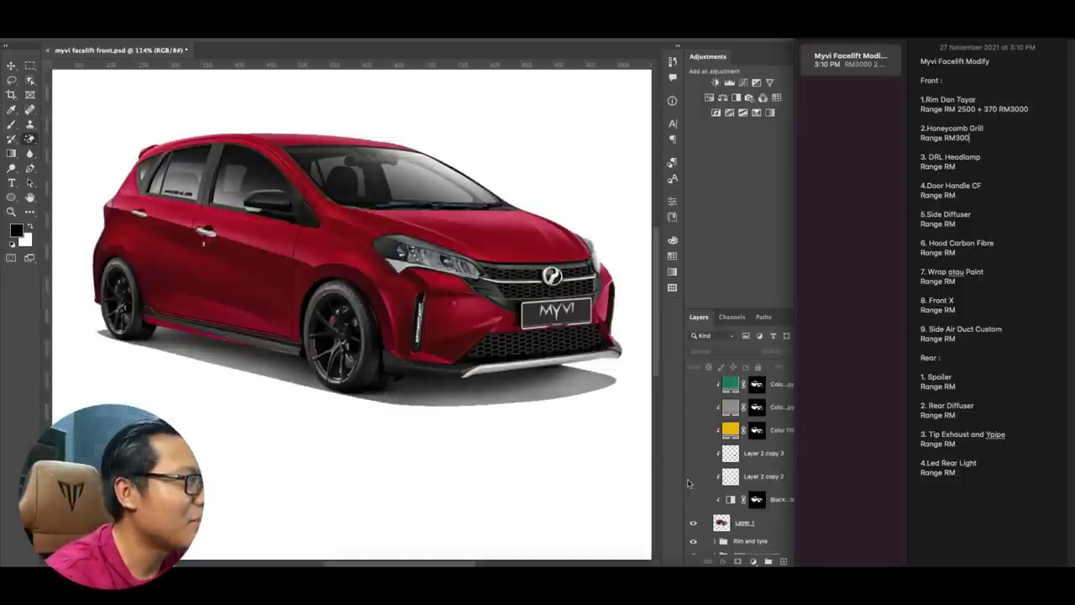
{"action": "scroll", "coordinate": [703, 479], "scroll_direction": "up", "scroll_amount": 4}
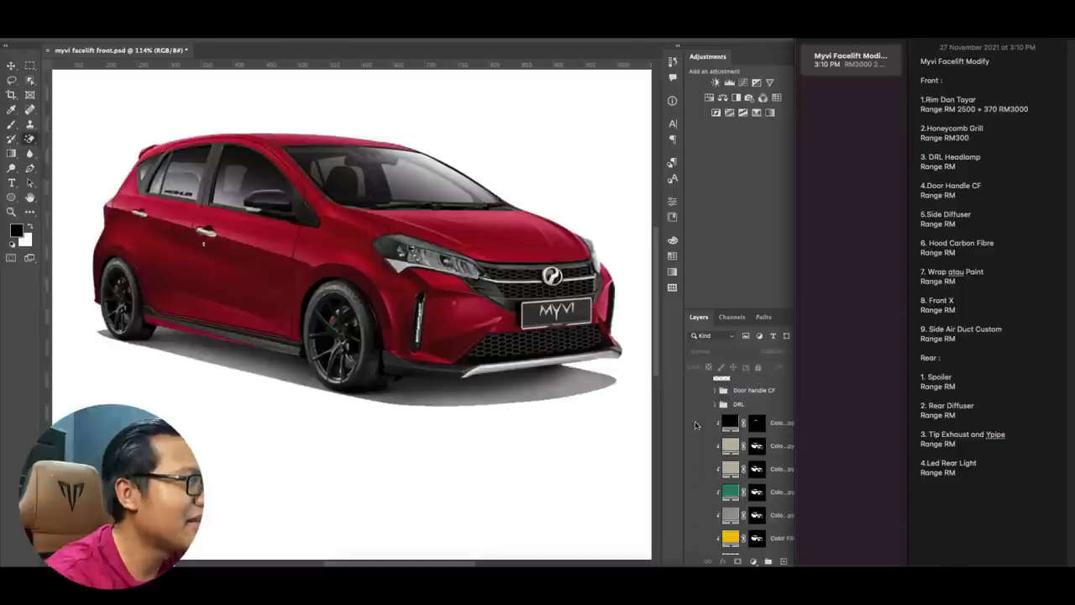
{"action": "left_click", "coordinate": [693, 404]}
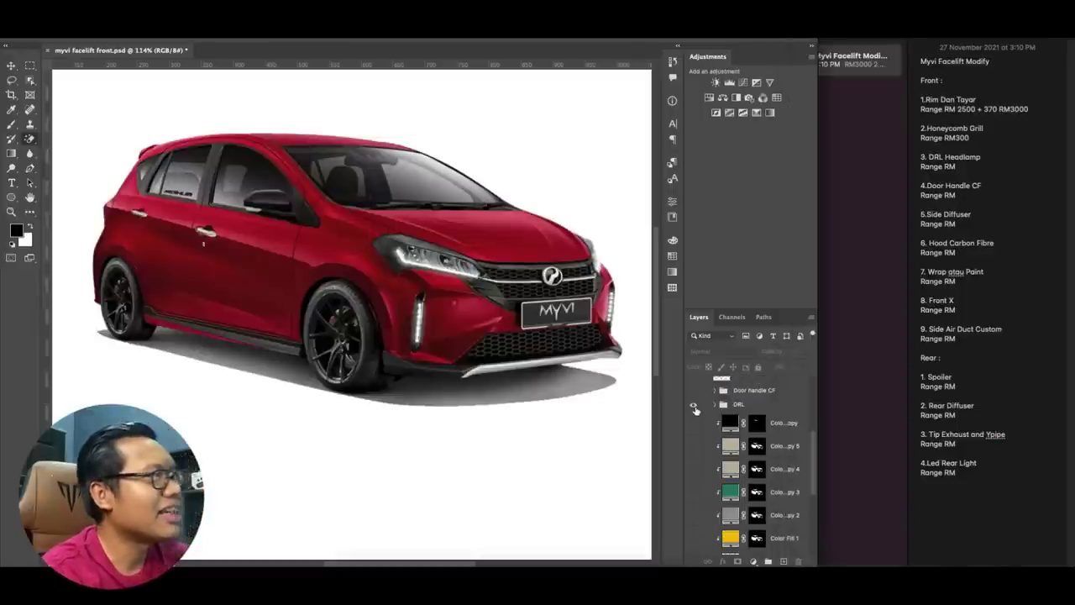
{"action": "scroll", "coordinate": [470, 270], "scroll_direction": "up", "scroll_amount": 5}
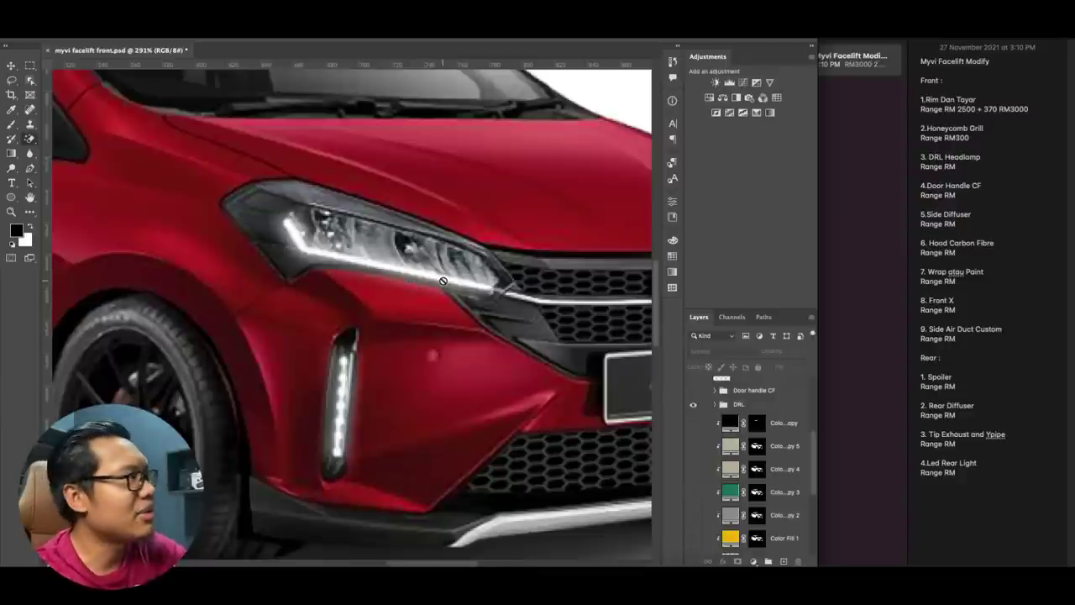
{"action": "left_click", "coordinate": [313, 238]}
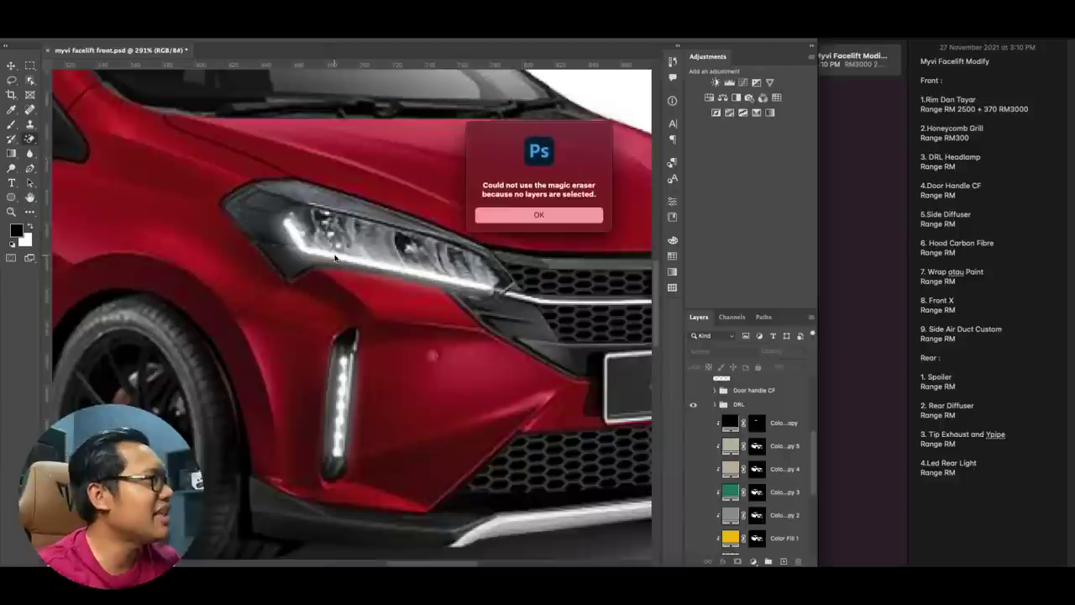
{"action": "left_click", "coordinate": [540, 215]}
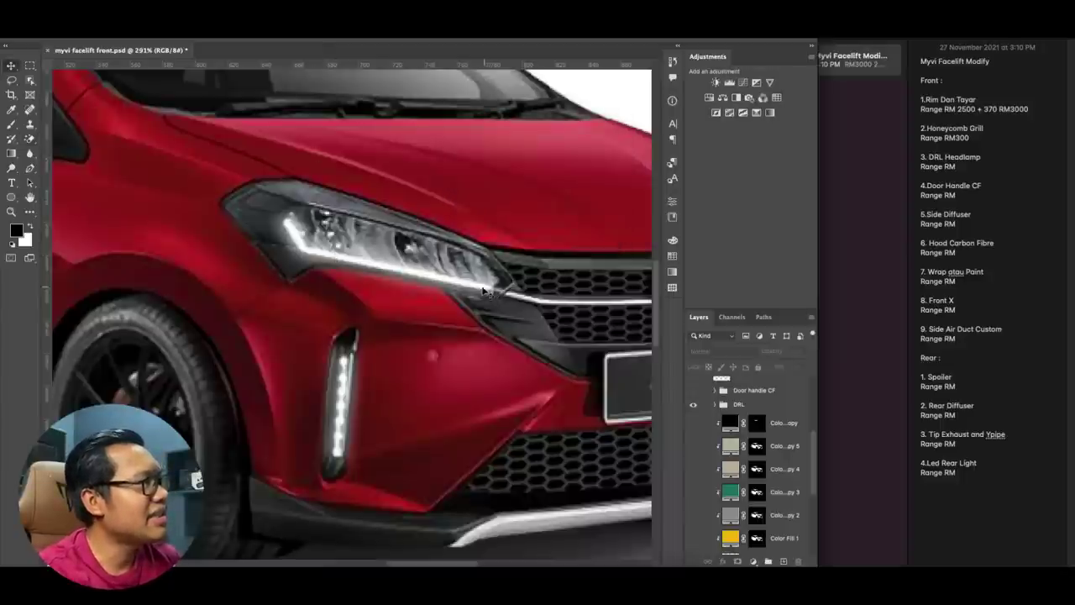
{"action": "scroll", "coordinate": [311, 264], "scroll_direction": "down", "scroll_amount": 3}
{"action": "scroll", "coordinate": [311, 264], "scroll_direction": "up", "scroll_amount": 2}
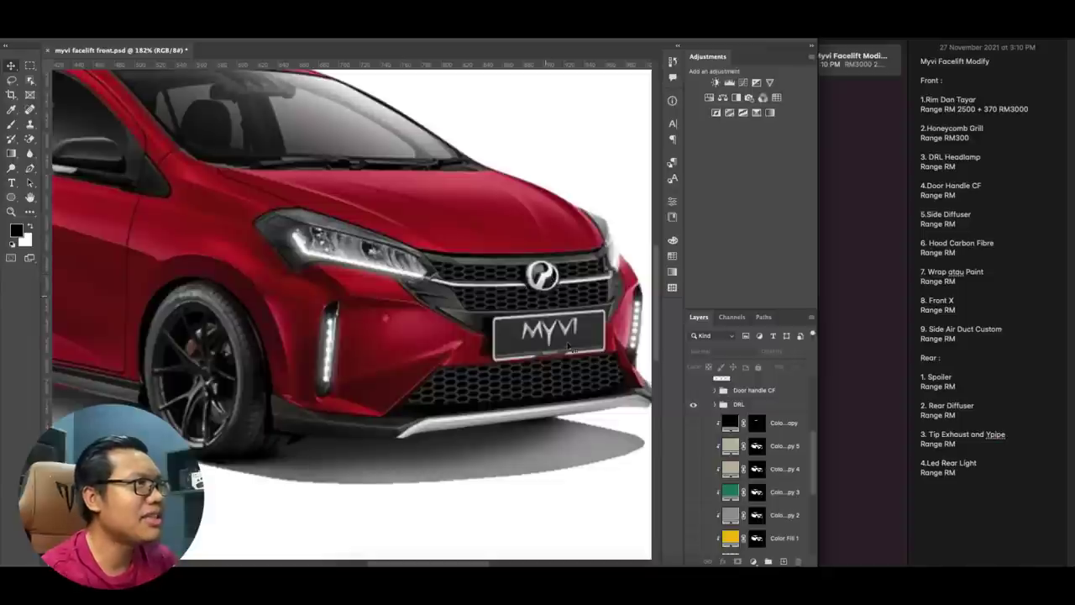
- Set the DRL Headlamp price range in the note to RM600
{"action": "left_click", "coordinate": [982, 167]}
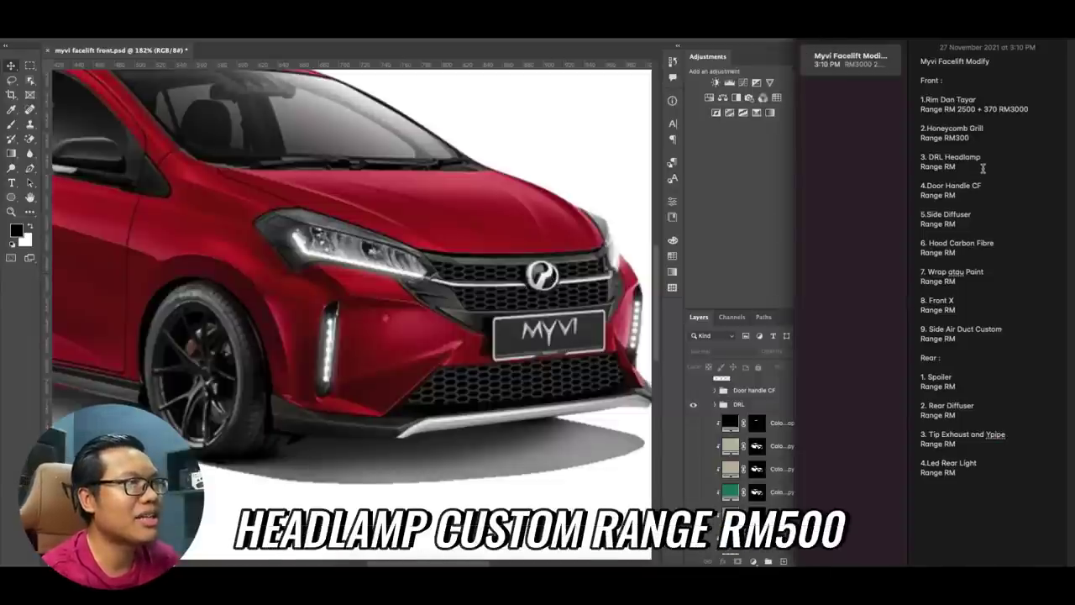
{"action": "type", "text": "5"}
{"action": "type", "text": "00"}
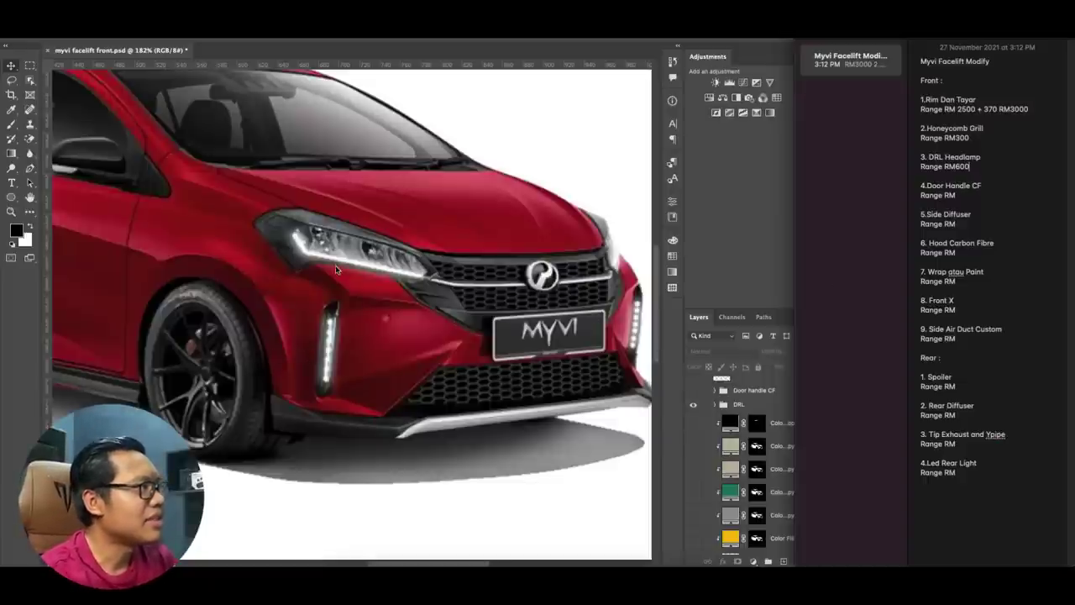
{"action": "key", "text": "ctrl+minus"}
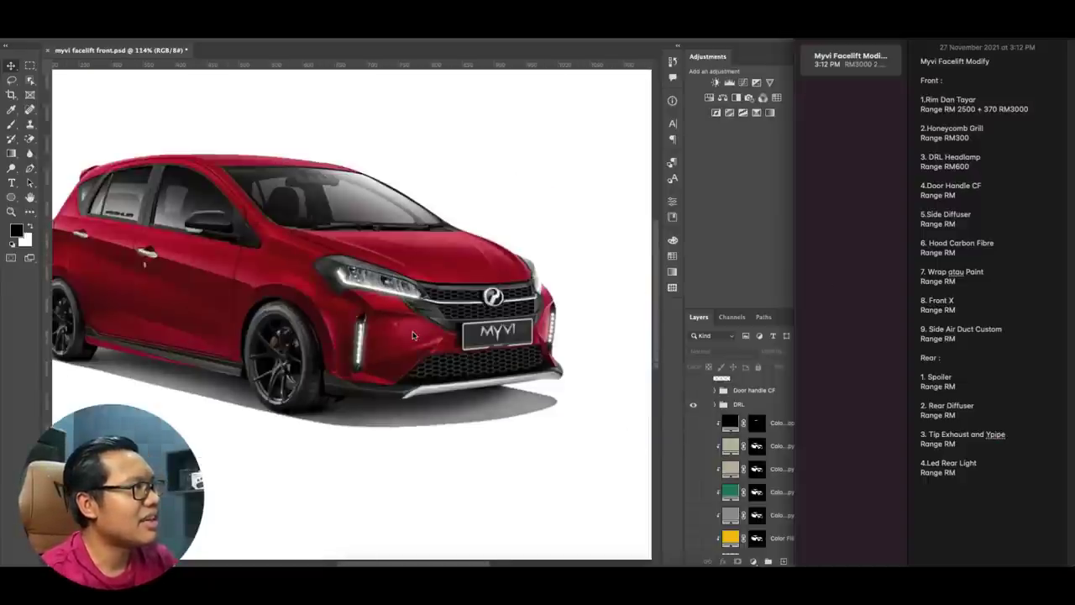
- Examine the car's front and side with the DRL running lights shown, at several zoom levels
{"action": "key", "text": "ctrl+minus"}
{"action": "key", "text": "ctrl+minus"}
{"action": "key", "text": "ctrl+0"}
{"action": "scroll", "coordinate": [418, 343], "scroll_direction": "up", "scroll_amount": 3}
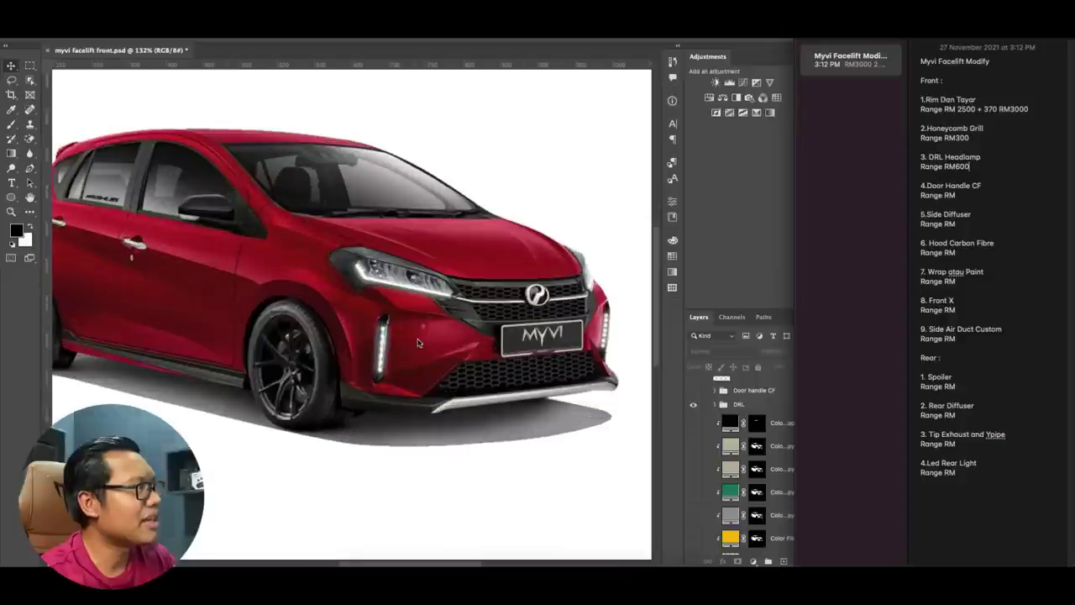
{"action": "scroll", "coordinate": [417, 343], "scroll_direction": "down", "scroll_amount": 3}
{"action": "scroll", "coordinate": [417, 343], "scroll_direction": "up", "scroll_amount": 3}
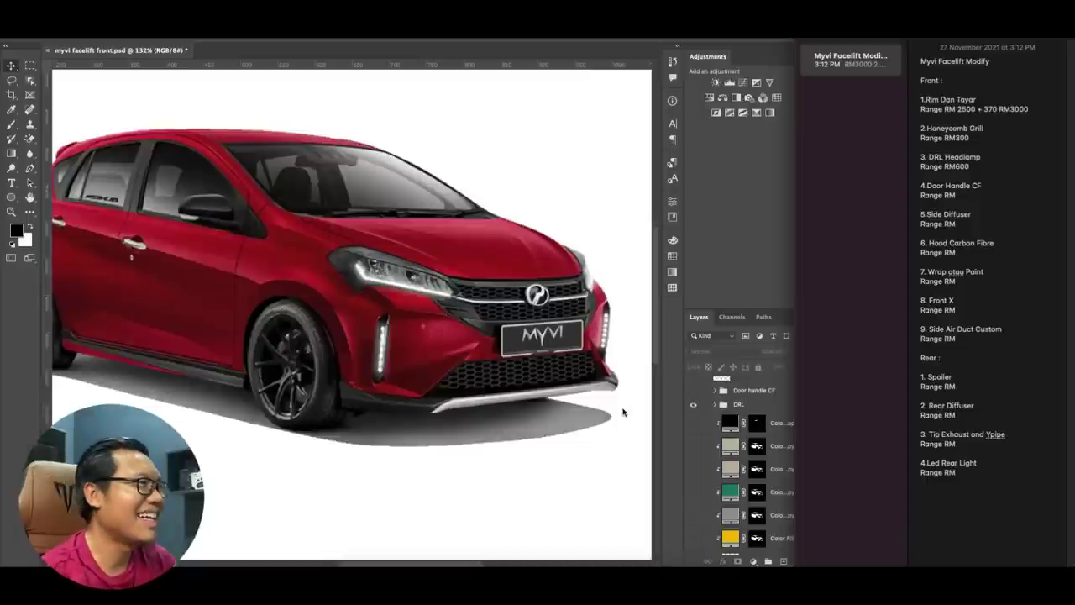
{"action": "scroll", "coordinate": [624, 411], "scroll_direction": "left", "scroll_amount": 3}
{"action": "scroll", "coordinate": [624, 411], "scroll_direction": "up", "scroll_amount": 1}
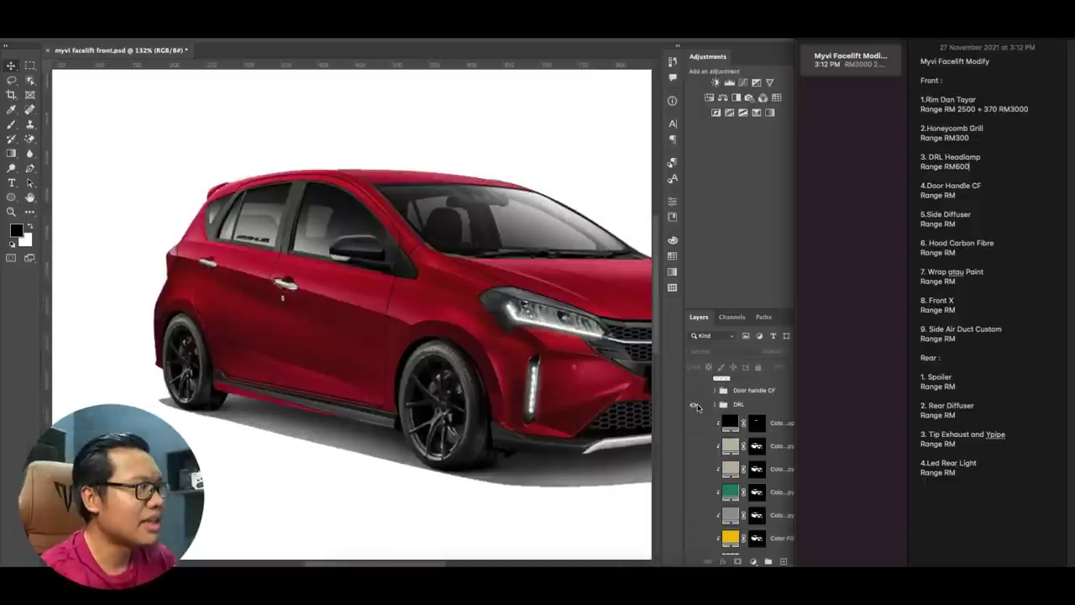
{"action": "left_click", "coordinate": [695, 404]}
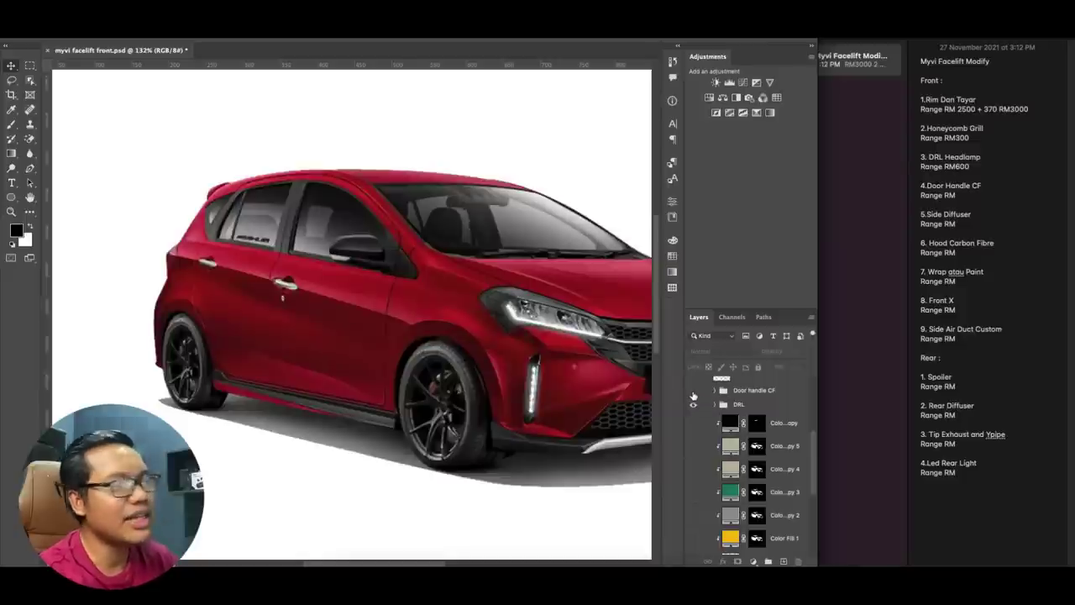
- Show the Door handle CF group on the car and inspect the door handles within the whole car
{"action": "left_click", "coordinate": [693, 391]}
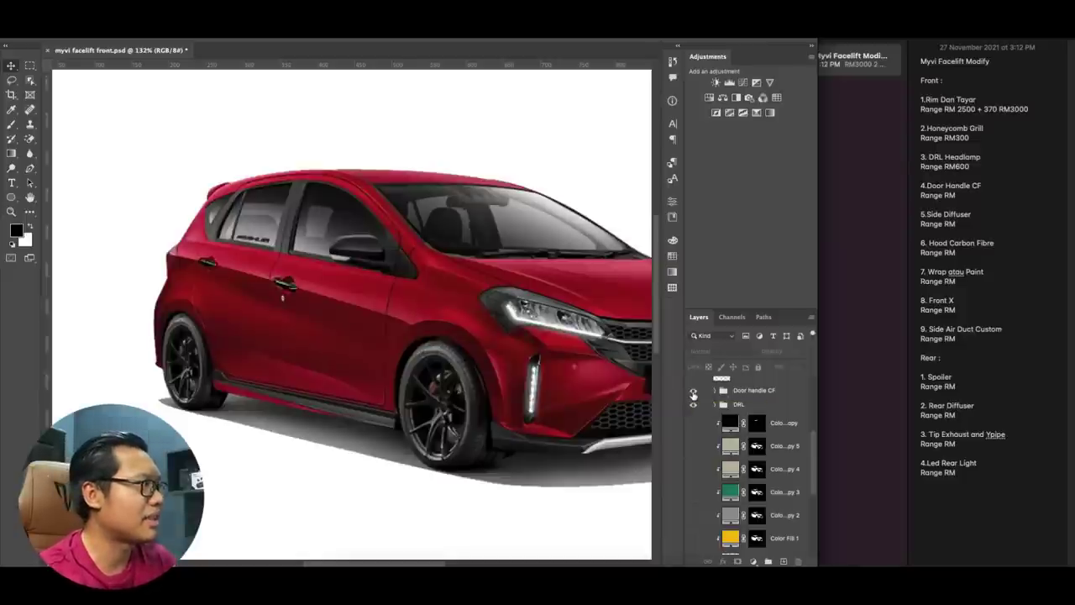
{"action": "scroll", "coordinate": [259, 300], "scroll_direction": "down", "scroll_amount": 2}
{"action": "scroll", "coordinate": [258, 301], "scroll_direction": "up", "scroll_amount": 2}
{"action": "scroll", "coordinate": [259, 301], "scroll_direction": "down", "scroll_amount": 3}
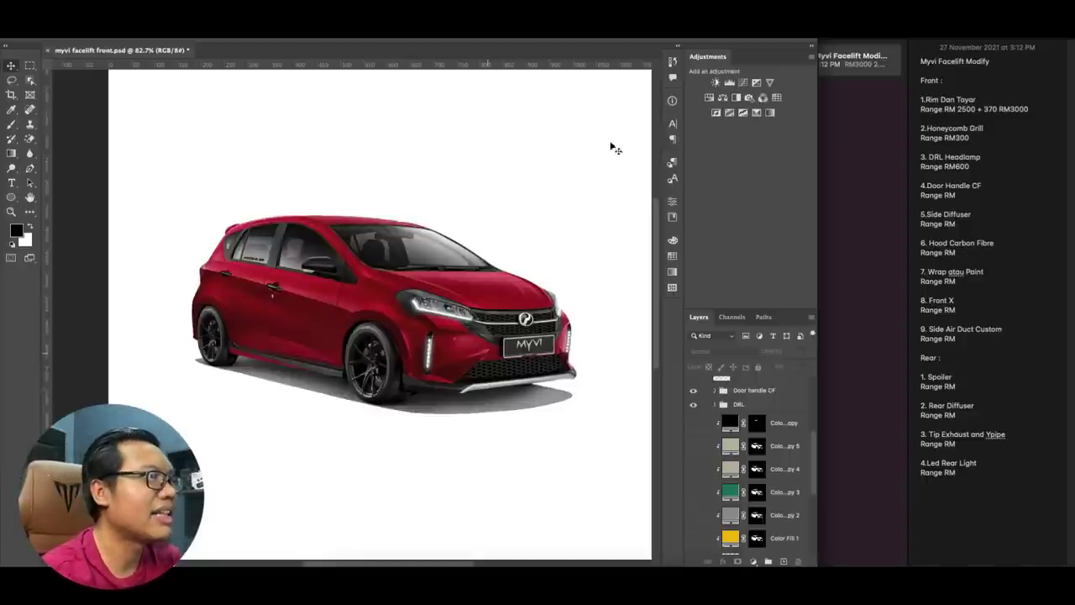
- Set the Door Handle CF price range in the note to RM100
{"action": "left_click", "coordinate": [960, 195]}
{"action": "left_click", "coordinate": [960, 196]}
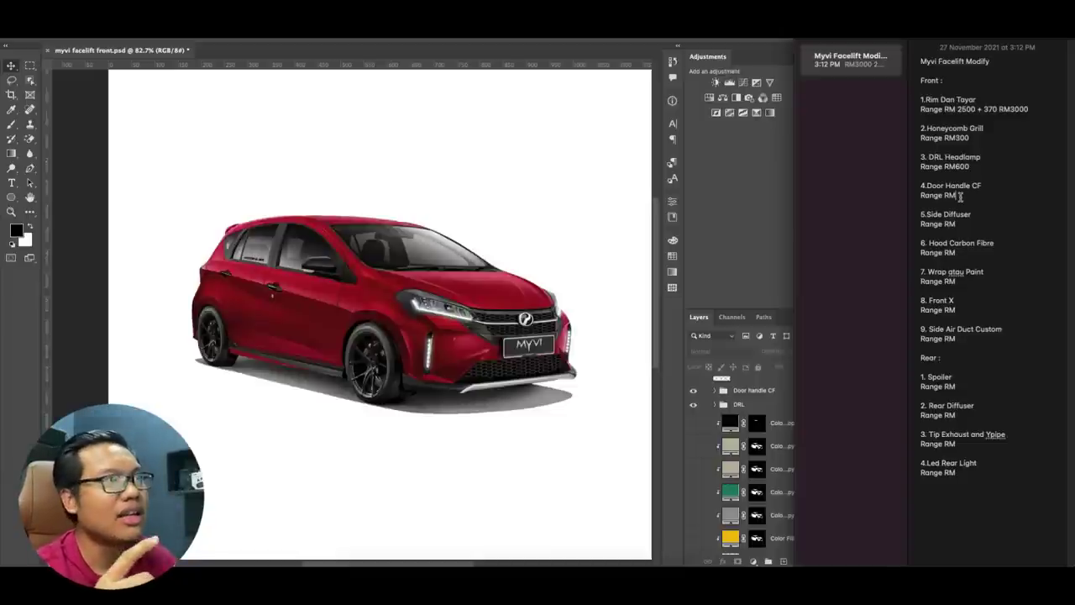
{"action": "type", "text": "100"}
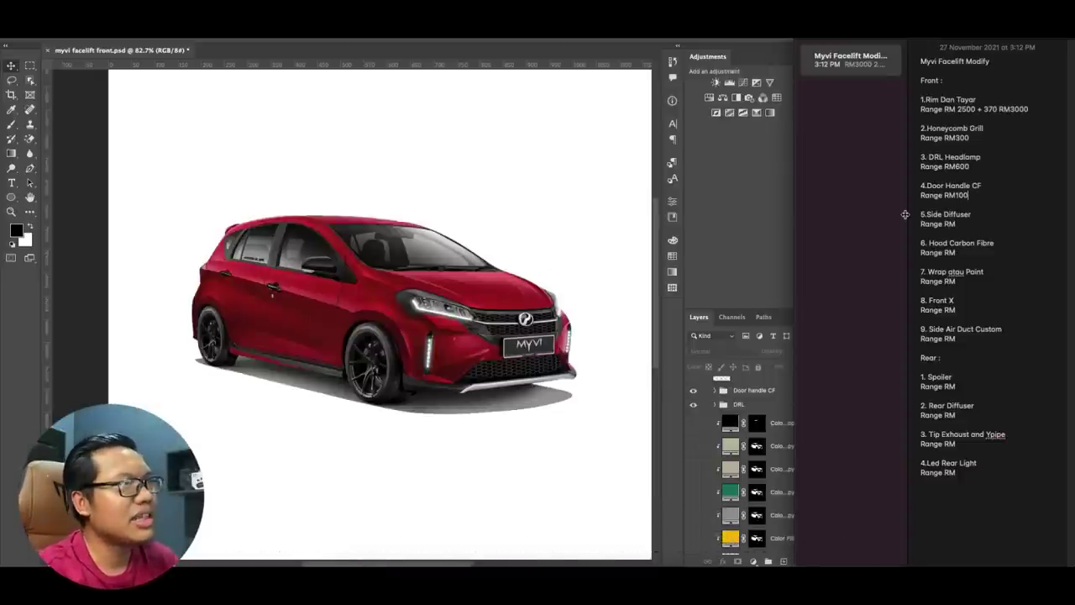
- Show the Side Diffuser layer and inspect the lower side skirt between the wheels up close
{"action": "scroll", "coordinate": [724, 413], "scroll_direction": "up", "scroll_amount": 3}
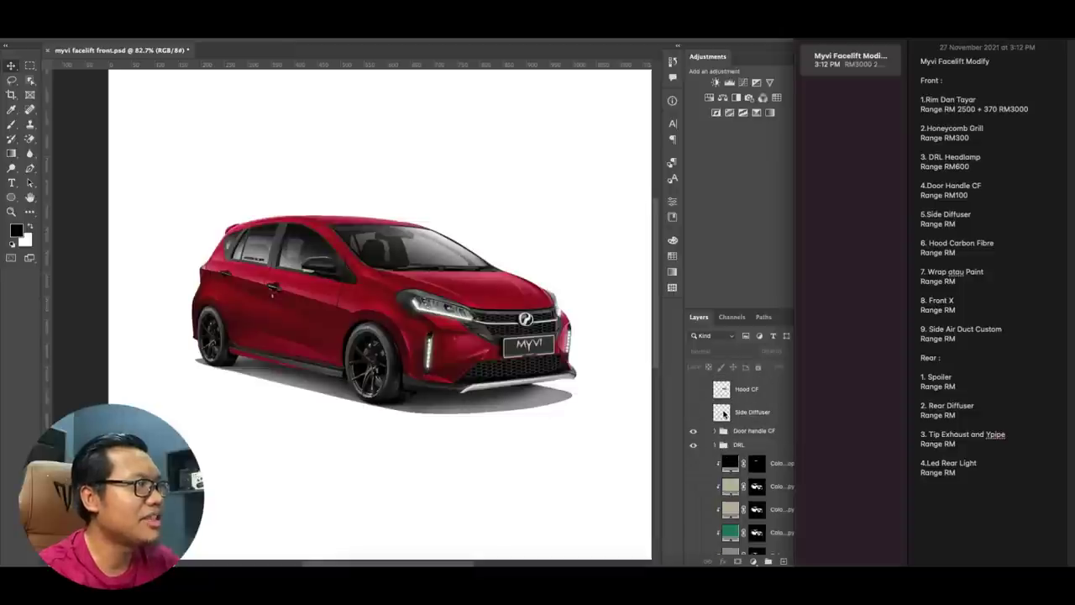
{"action": "left_click", "coordinate": [694, 413]}
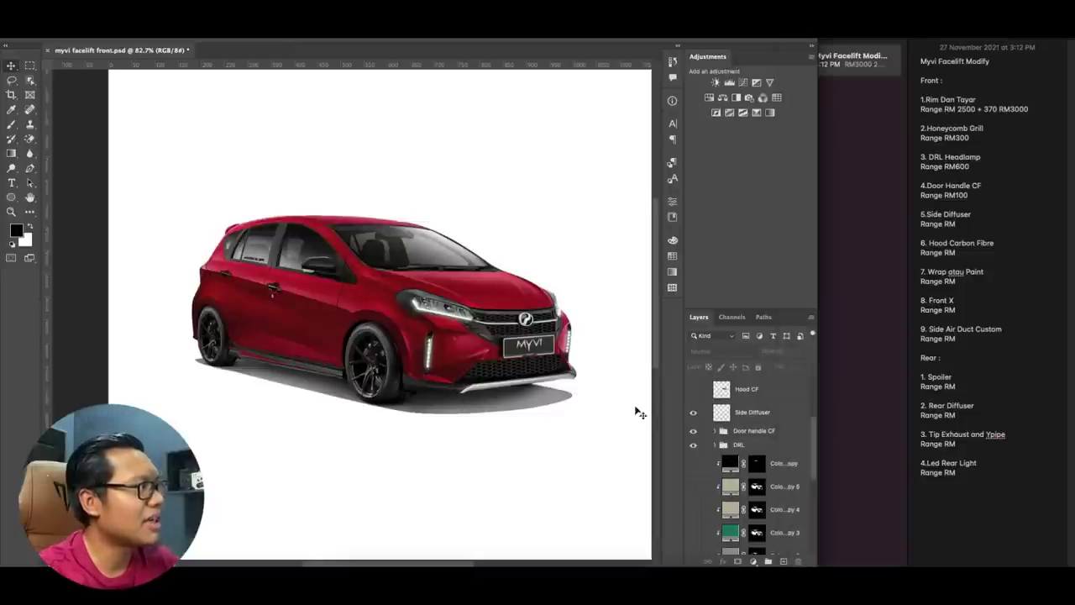
{"action": "scroll", "coordinate": [267, 391], "scroll_direction": "up", "scroll_amount": 3}
{"action": "scroll", "coordinate": [287, 389], "scroll_direction": "up", "scroll_amount": 2}
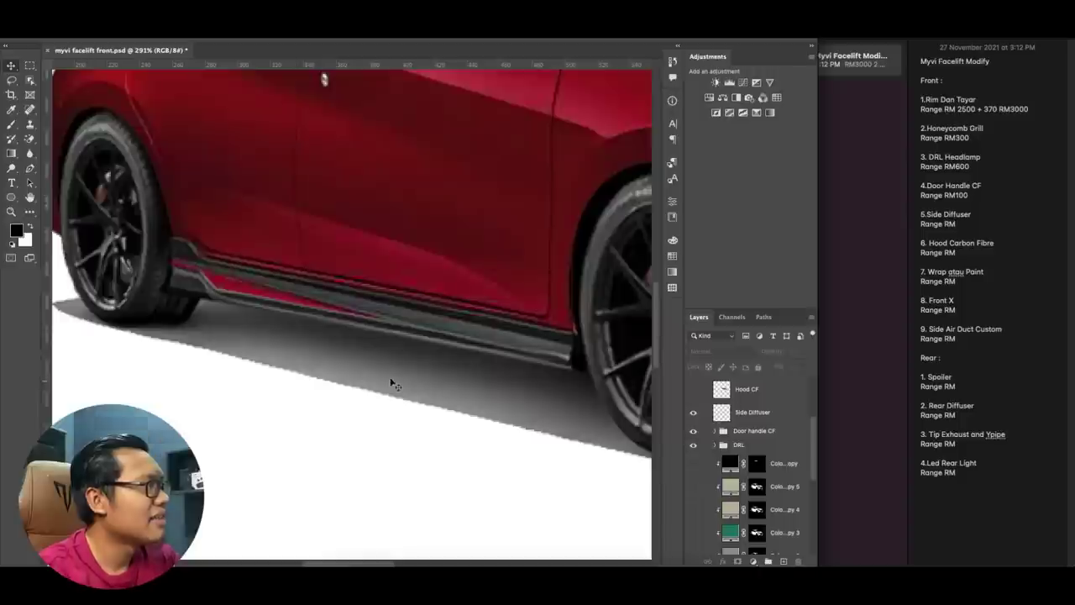
{"action": "left_click", "coordinate": [694, 414]}
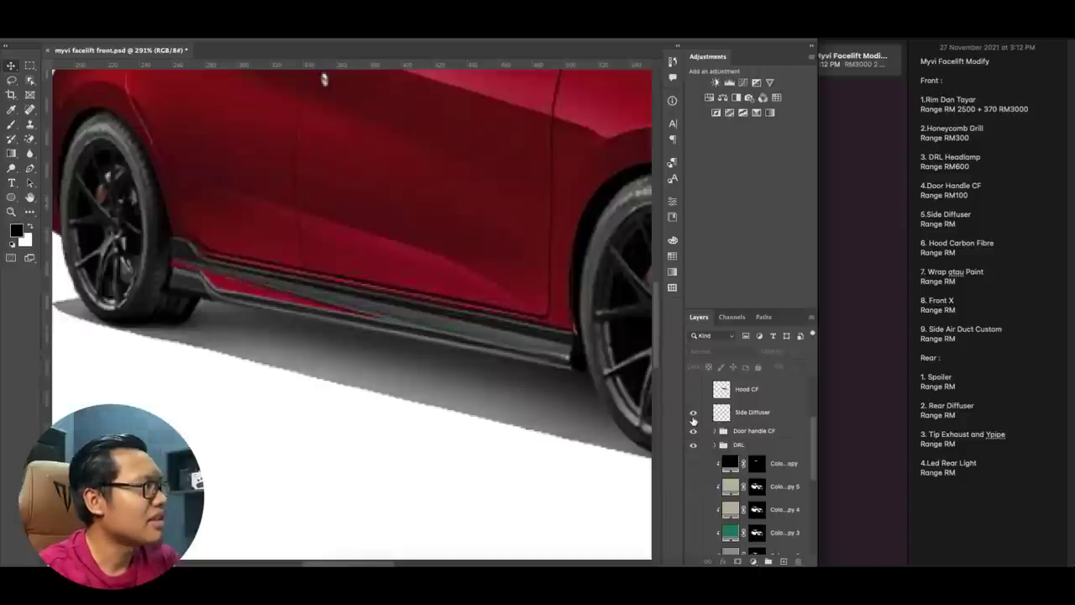
{"action": "scroll", "coordinate": [183, 358], "scroll_direction": "down", "scroll_amount": 4}
{"action": "scroll", "coordinate": [183, 358], "scroll_direction": "down", "scroll_amount": 2}
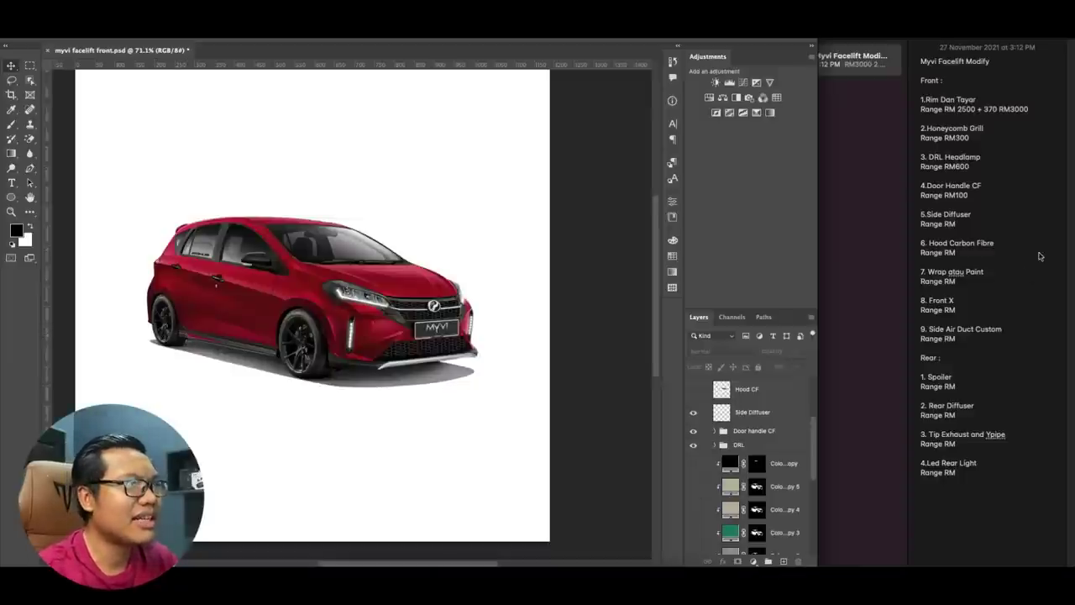
- Set the Side Diffuser price range in the note to RM250
{"action": "left_click", "coordinate": [979, 225]}
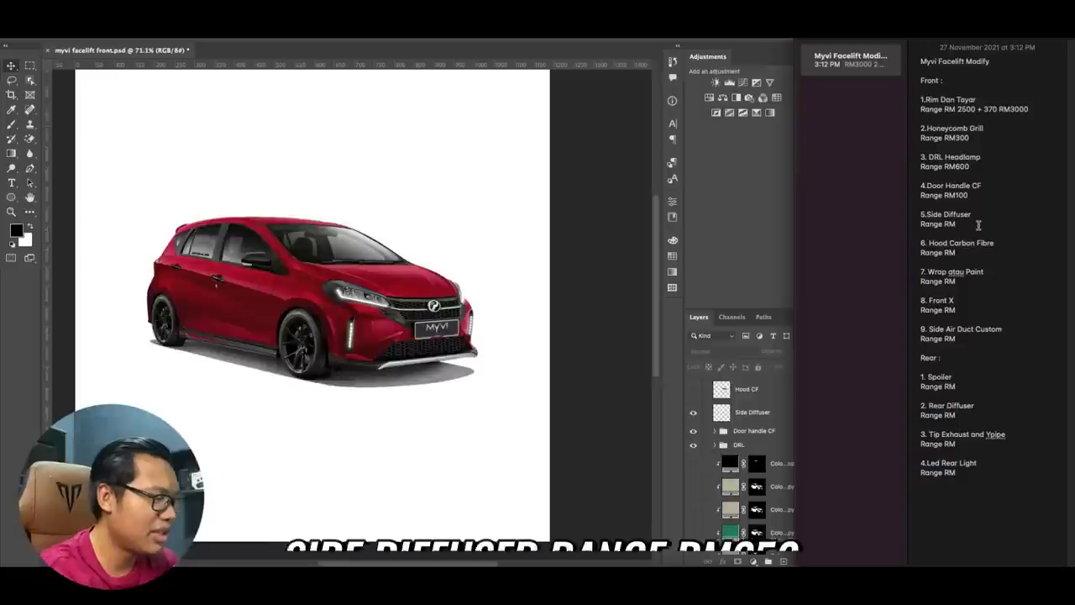
{"action": "type", "text": "250"}
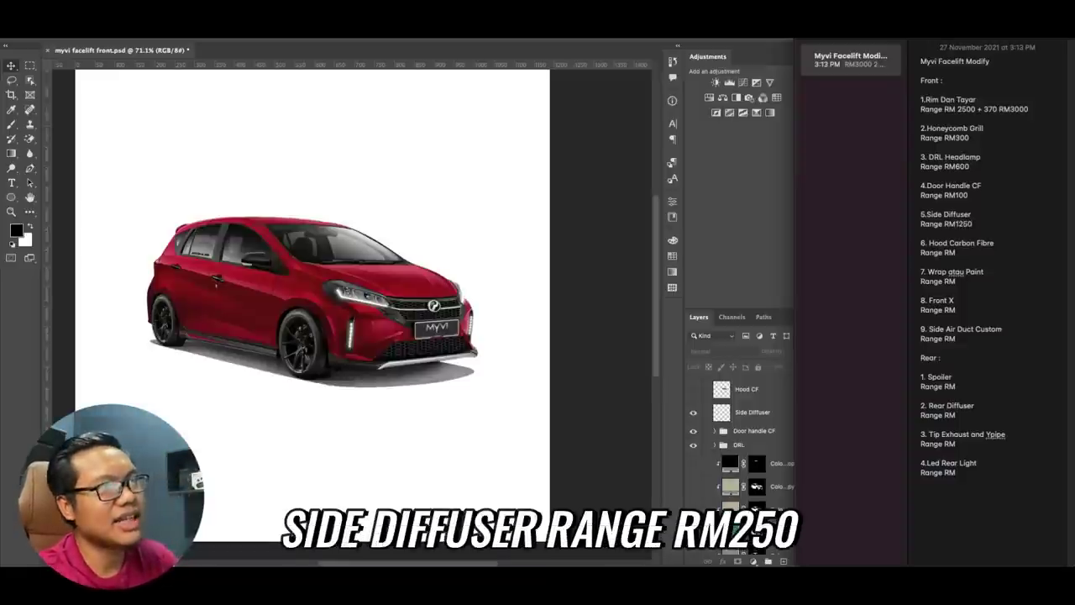
{"action": "key", "text": "BackSpace"}
{"action": "key", "text": "BackSpace"}
{"action": "key", "text": "BackSpace"}
{"action": "key", "text": "BackSpace"}
{"action": "type", "text": "250"}
{"action": "key", "text": "Return"}
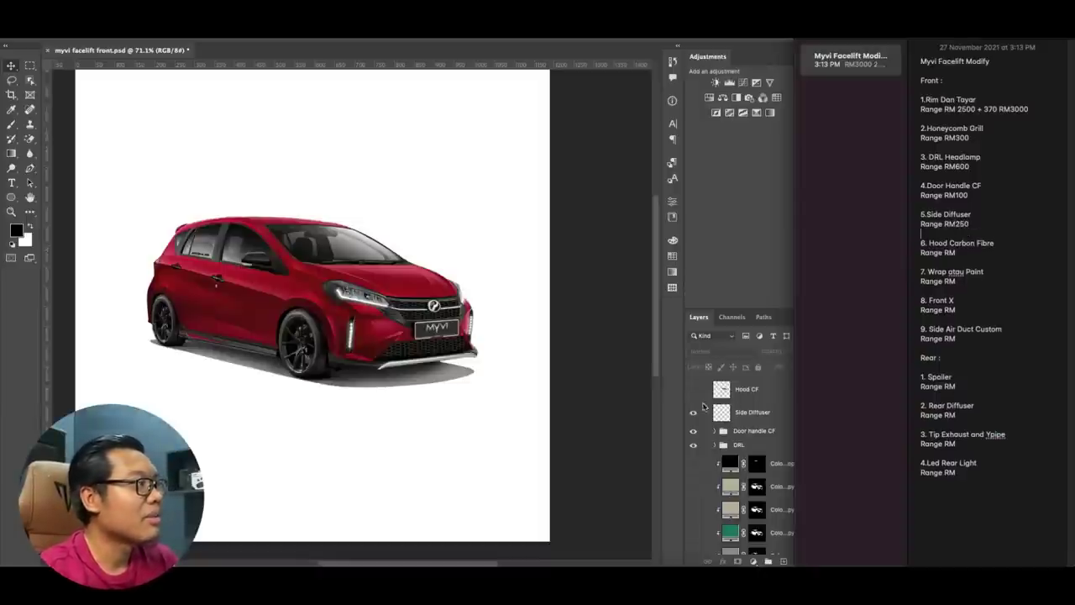
- Show the Hood CF layer on the car and set the Hood Carbon Fibre price range in the note to RM1500
{"action": "scroll", "coordinate": [743, 470], "scroll_direction": "up", "scroll_amount": 1}
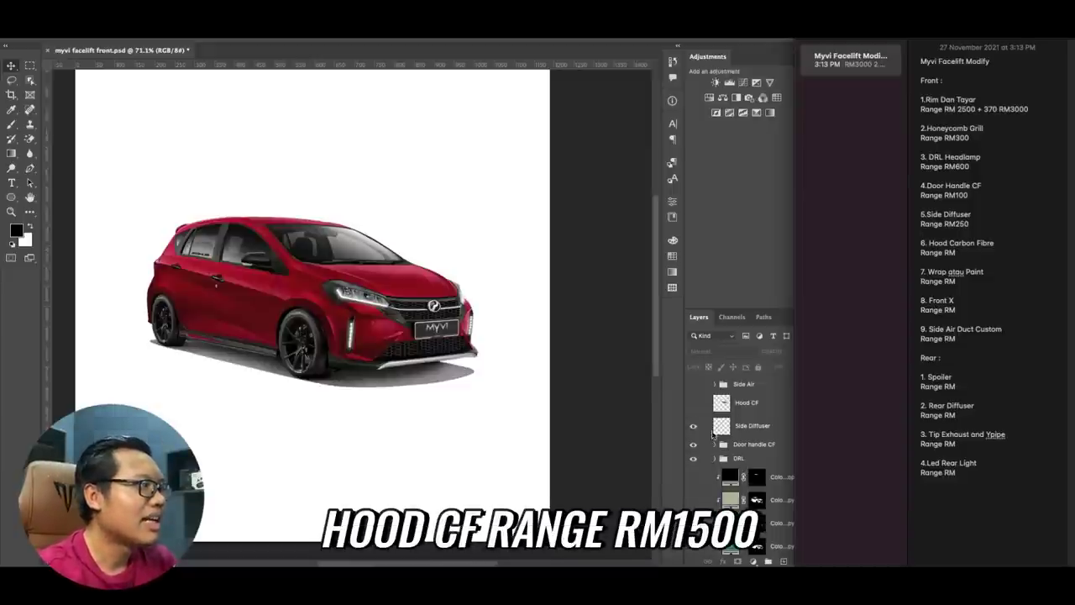
{"action": "left_click", "coordinate": [693, 410]}
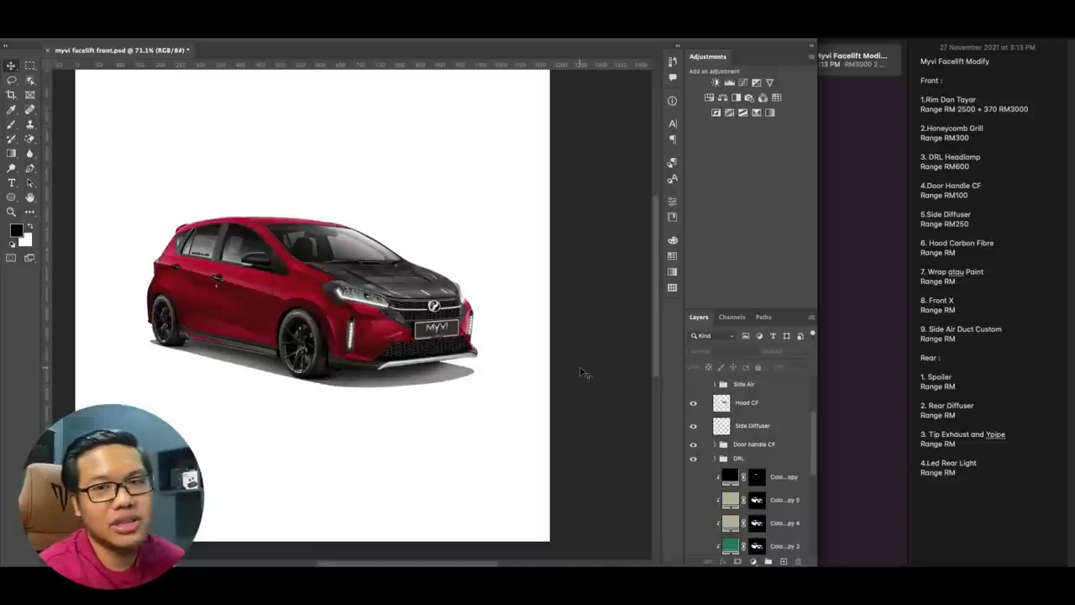
{"action": "left_click", "coordinate": [978, 256]}
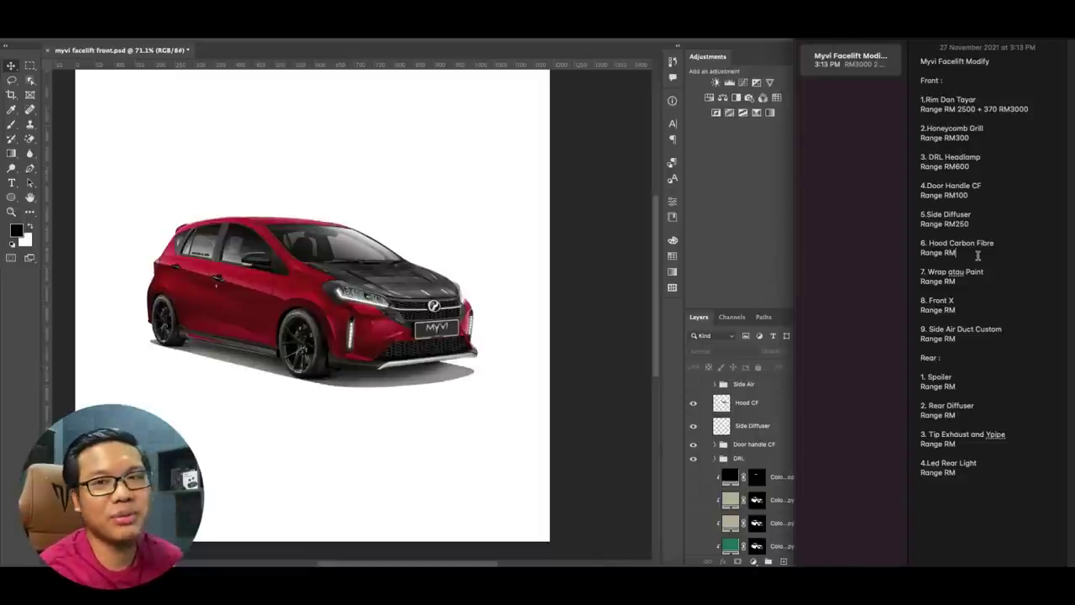
{"action": "type", "text": "1500"}
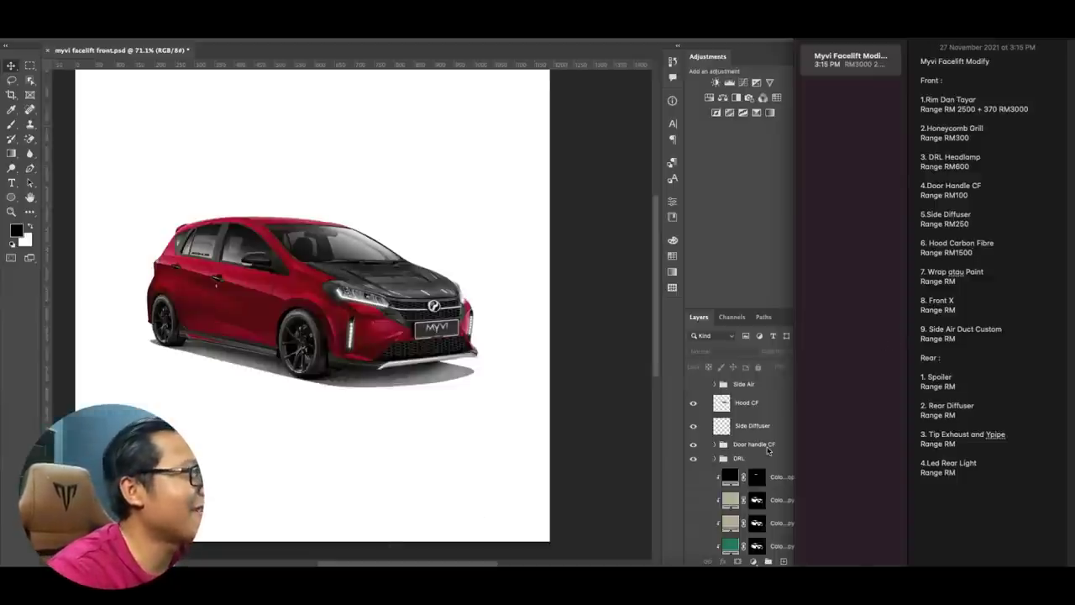
- Recolour the body yellow by showing Color Fill 1, Layer 2 copy 3, Layer 2 copy 2 and the black-and-white adjustment layer
{"action": "scroll", "coordinate": [767, 451], "scroll_direction": "down", "scroll_amount": 3}
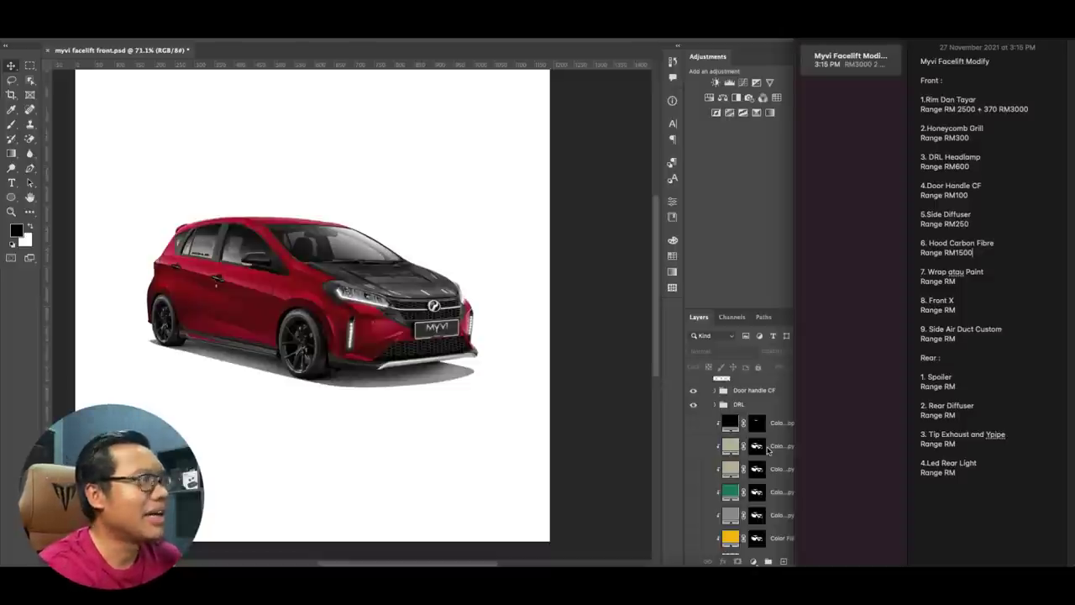
{"action": "scroll", "coordinate": [766, 451], "scroll_direction": "down", "scroll_amount": 2}
{"action": "scroll", "coordinate": [767, 451], "scroll_direction": "down", "scroll_amount": 2}
{"action": "scroll", "coordinate": [767, 451], "scroll_direction": "down", "scroll_amount": 2}
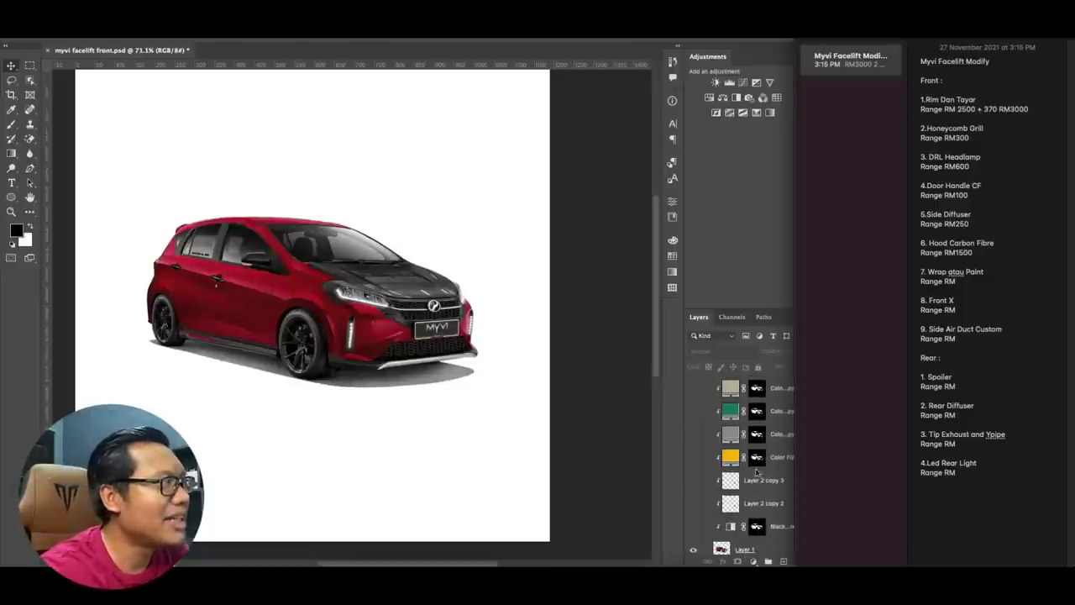
{"action": "left_click", "coordinate": [694, 459]}
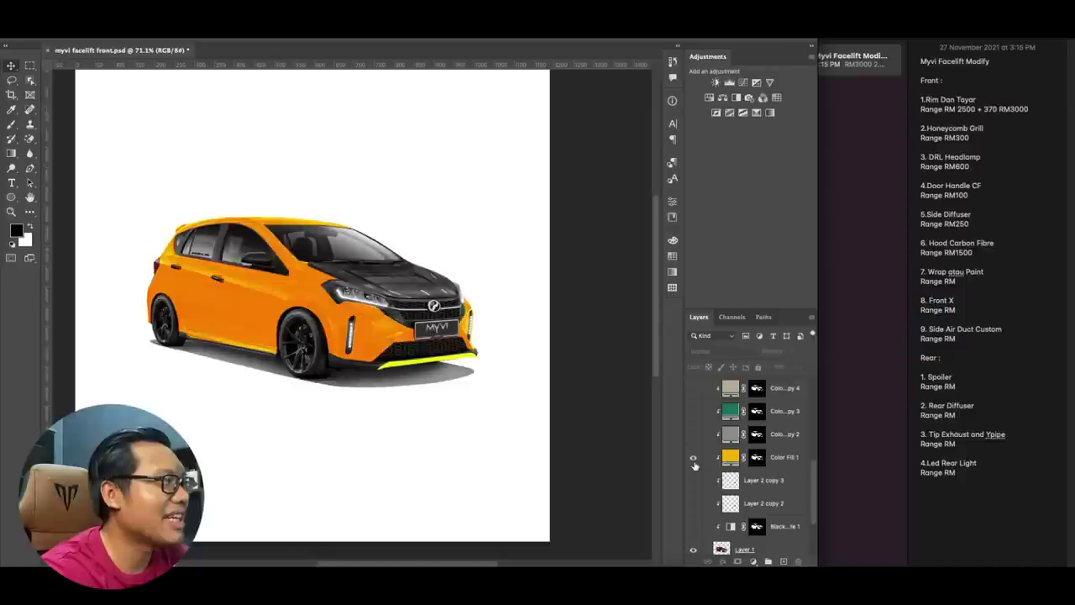
{"action": "left_click", "coordinate": [694, 480]}
{"action": "left_click", "coordinate": [694, 503]}
{"action": "left_click", "coordinate": [694, 526]}
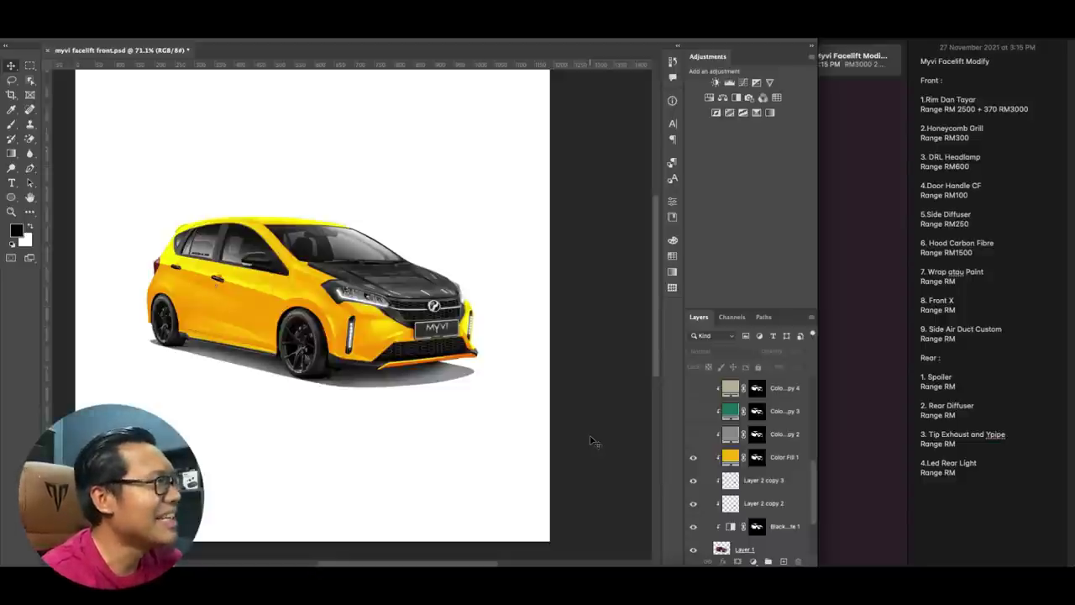
- Compare the yellow hood with the carbon one by hiding the Hood CF layer and showing it again
{"action": "scroll", "coordinate": [718, 470], "scroll_direction": "up", "scroll_amount": 5}
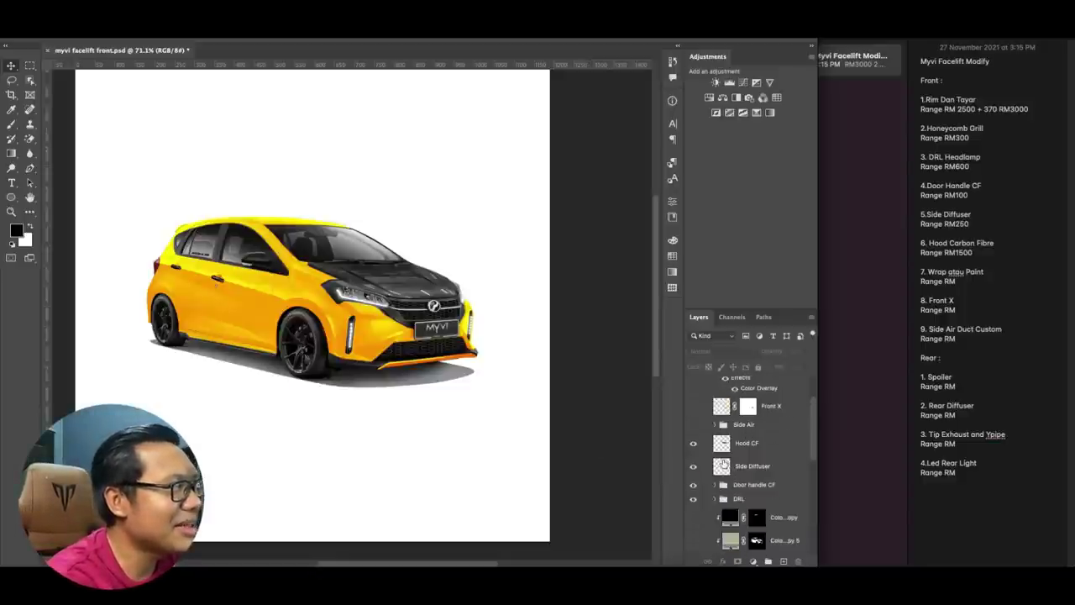
{"action": "left_click", "coordinate": [693, 444]}
{"action": "scroll", "coordinate": [714, 453], "scroll_direction": "down", "scroll_amount": 1}
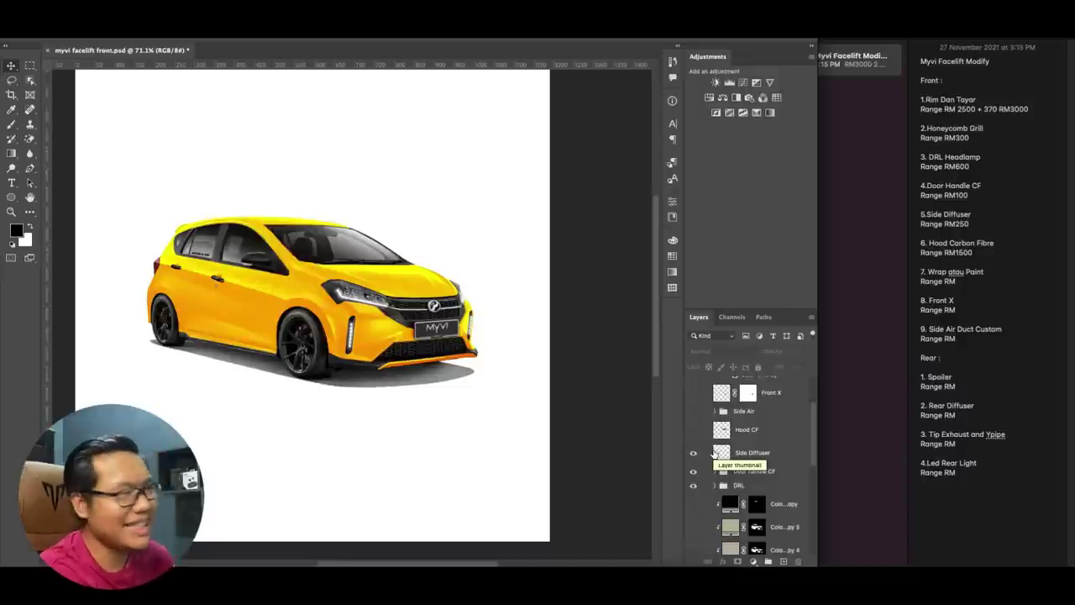
{"action": "left_click", "coordinate": [694, 430]}
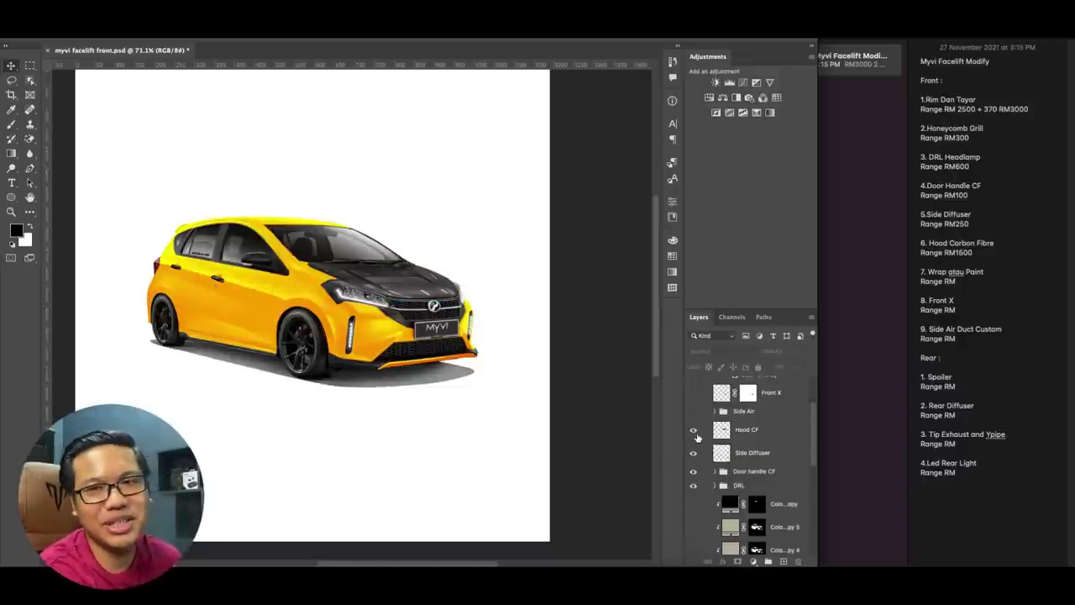
- Show the black color fill layer on the roof and set the Wrap atau Paint price range in the note to RM3000-3500
{"action": "scroll", "coordinate": [701, 439], "scroll_direction": "down", "scroll_amount": 3}
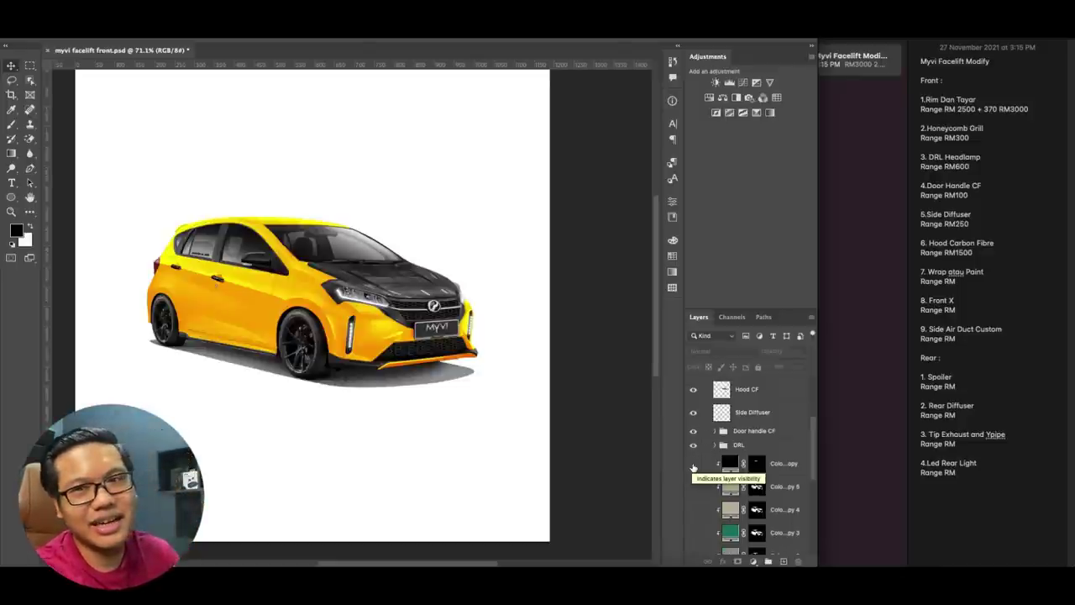
{"action": "left_click", "coordinate": [692, 465]}
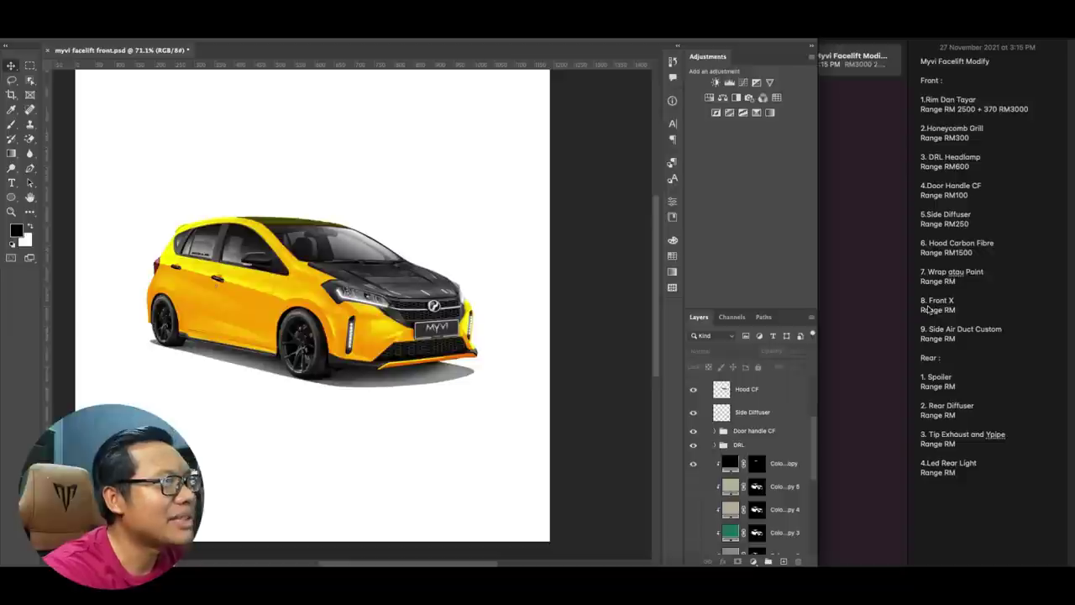
{"action": "left_click", "coordinate": [973, 286]}
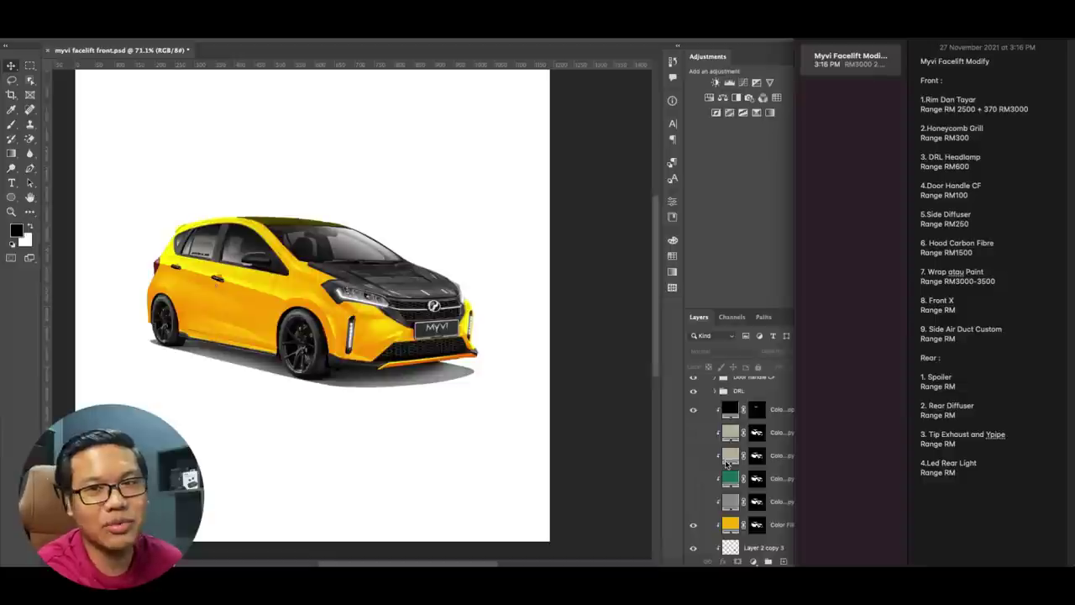
- Preview grey, dark green, beige and light green body colours, showing only one color fill layer at a time in place of yellow
{"action": "left_click", "coordinate": [694, 524]}
{"action": "left_click", "coordinate": [694, 502]}
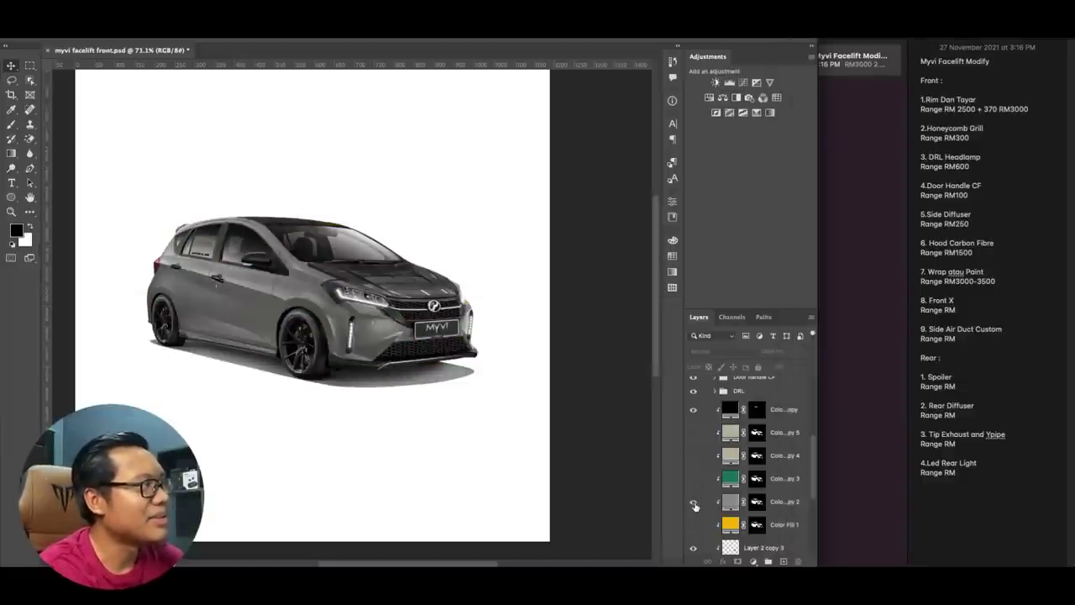
{"action": "left_click", "coordinate": [694, 503]}
{"action": "left_click", "coordinate": [694, 479]}
{"action": "left_click", "coordinate": [694, 479]}
{"action": "left_click", "coordinate": [694, 455]}
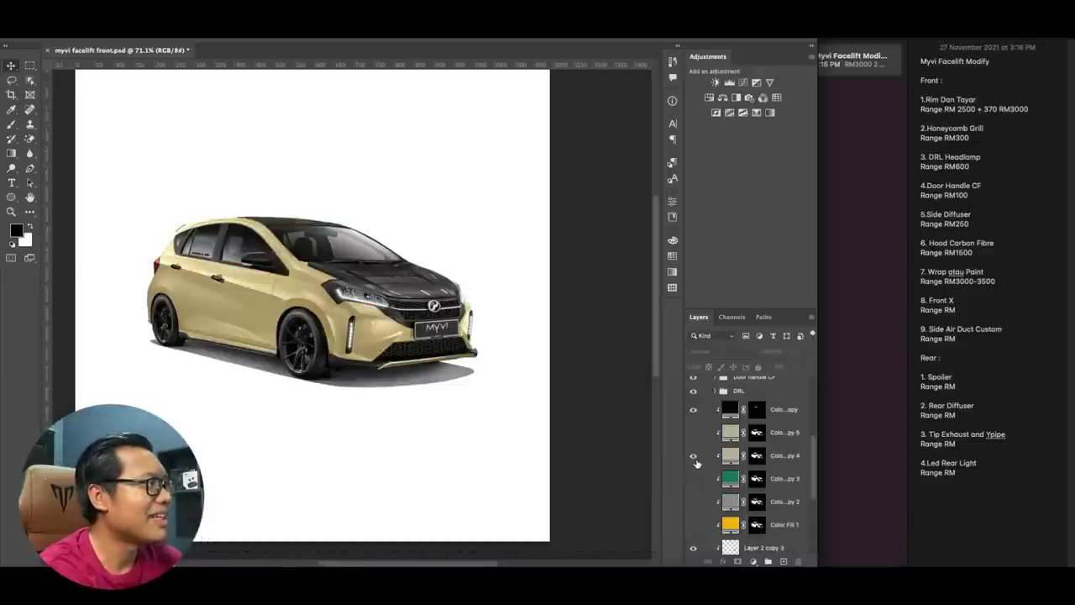
{"action": "left_click", "coordinate": [694, 455]}
{"action": "left_click", "coordinate": [694, 433]}
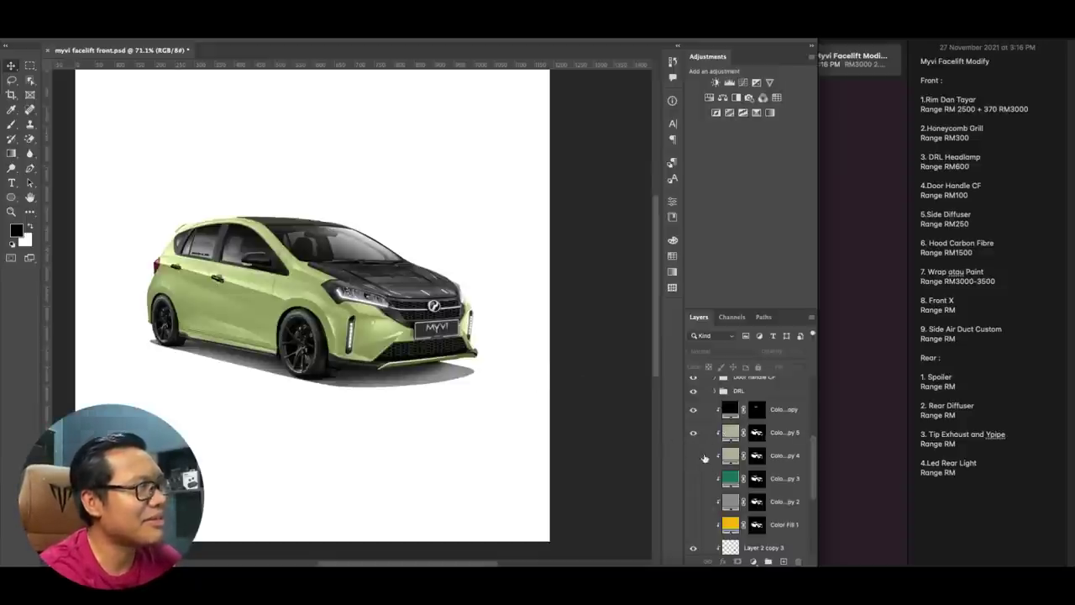
- Preview the beige, dark green and grey body fills once more, and return the body to the yellow Color Fill 1
{"action": "left_click", "coordinate": [694, 433]}
{"action": "left_click", "coordinate": [694, 455]}
{"action": "left_click", "coordinate": [695, 454]}
{"action": "left_click", "coordinate": [693, 478]}
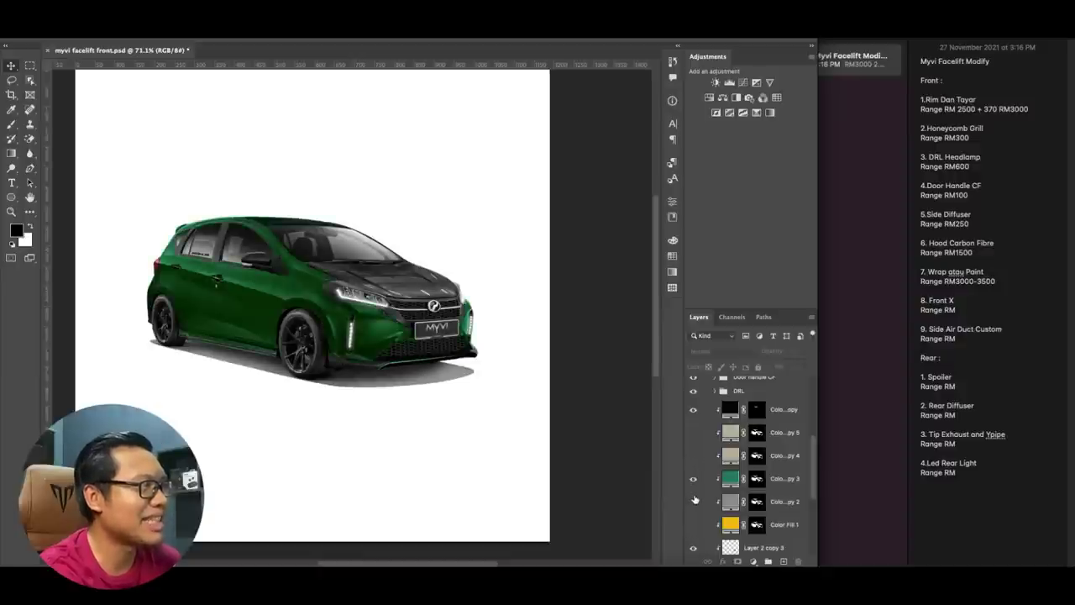
{"action": "left_click", "coordinate": [693, 478]}
{"action": "left_click", "coordinate": [693, 502]}
{"action": "left_click", "coordinate": [694, 501]}
{"action": "left_click", "coordinate": [694, 524]}
{"action": "scroll", "coordinate": [693, 524], "scroll_direction": "up", "scroll_amount": 3}
{"action": "scroll", "coordinate": [290, 416], "scroll_direction": "up", "scroll_amount": 2}
{"action": "scroll", "coordinate": [327, 379], "scroll_direction": "left", "scroll_amount": 2}
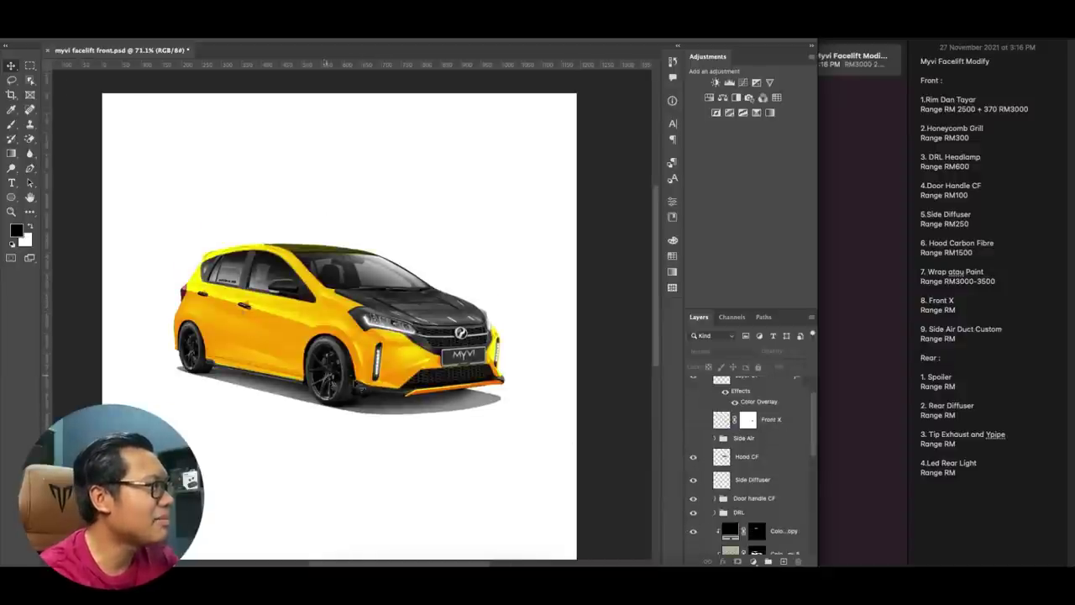
- Show the Side Air group so the custom air ducts appear around the front bumper's DRLs, and inspect them on the car
{"action": "scroll", "coordinate": [344, 382], "scroll_direction": "up", "scroll_amount": 3}
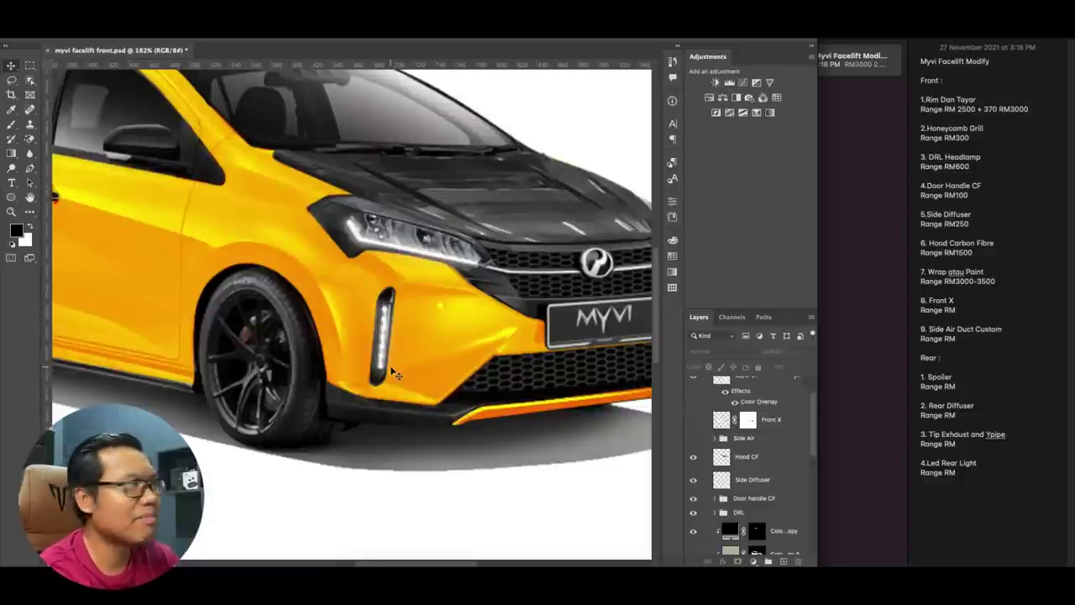
{"action": "scroll", "coordinate": [392, 373], "scroll_direction": "down", "scroll_amount": 3}
{"action": "scroll", "coordinate": [447, 368], "scroll_direction": "up", "scroll_amount": 3}
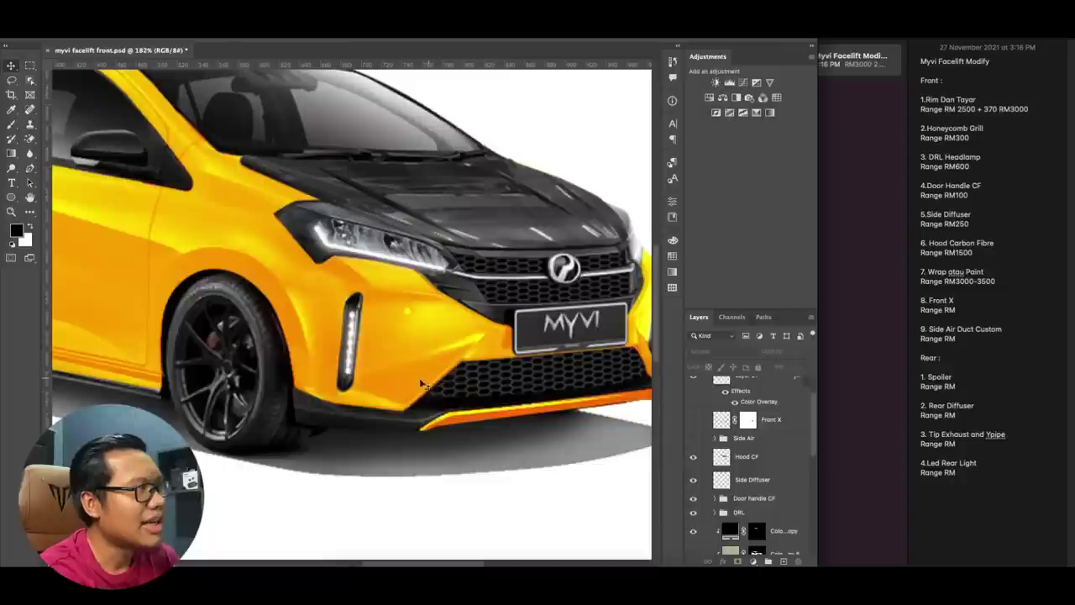
{"action": "left_click", "coordinate": [693, 439]}
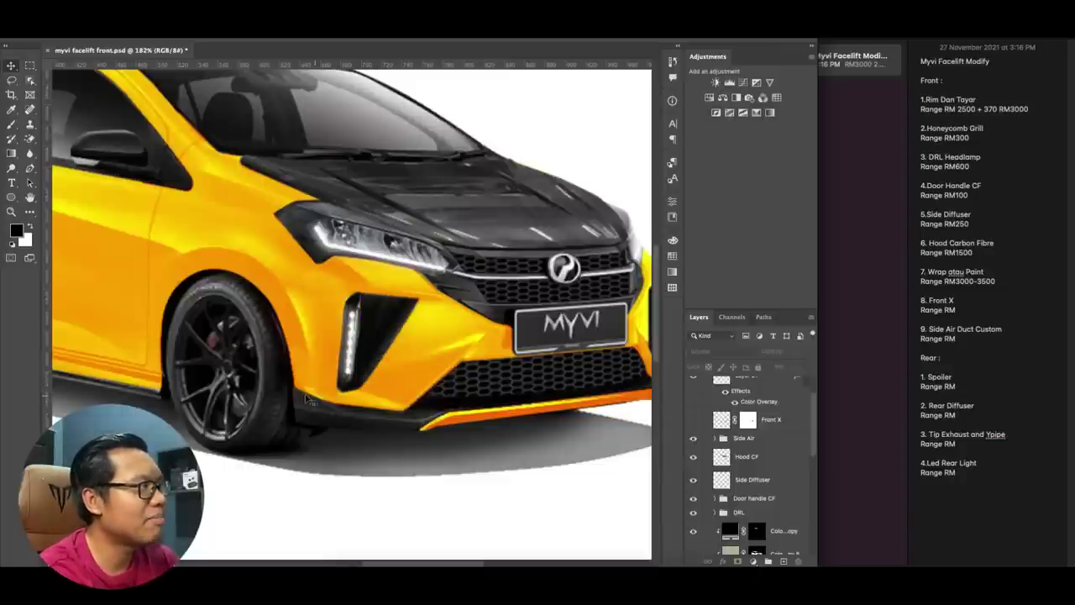
{"action": "scroll", "coordinate": [311, 400], "scroll_direction": "down", "scroll_amount": 2}
{"action": "scroll", "coordinate": [588, 417], "scroll_direction": "down", "scroll_amount": 2}
{"action": "scroll", "coordinate": [593, 412], "scroll_direction": "up", "scroll_amount": 3}
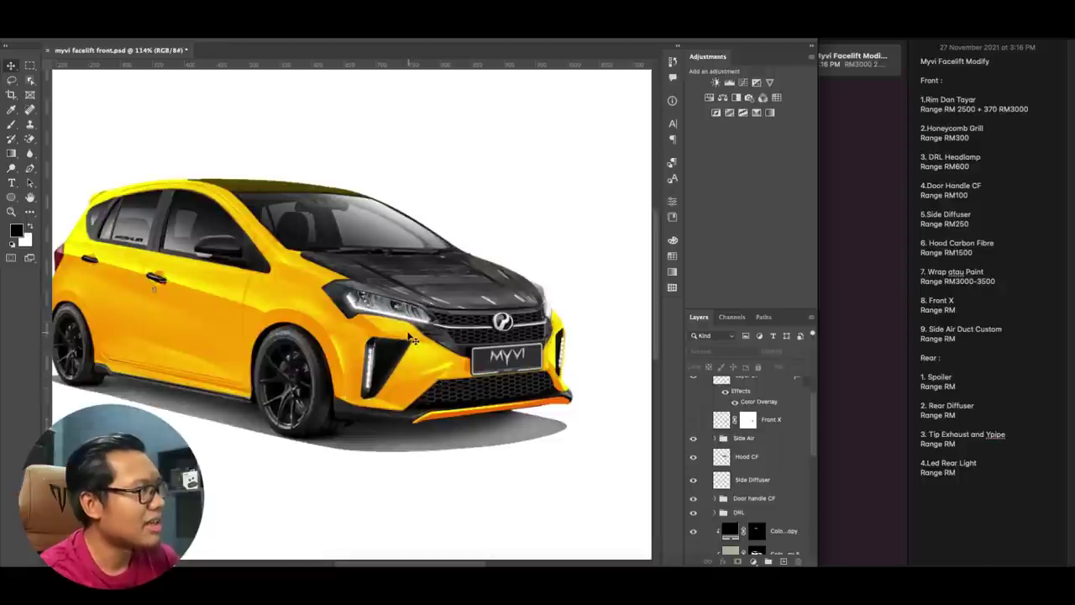
{"action": "scroll", "coordinate": [436, 387], "scroll_direction": "down", "scroll_amount": 2}
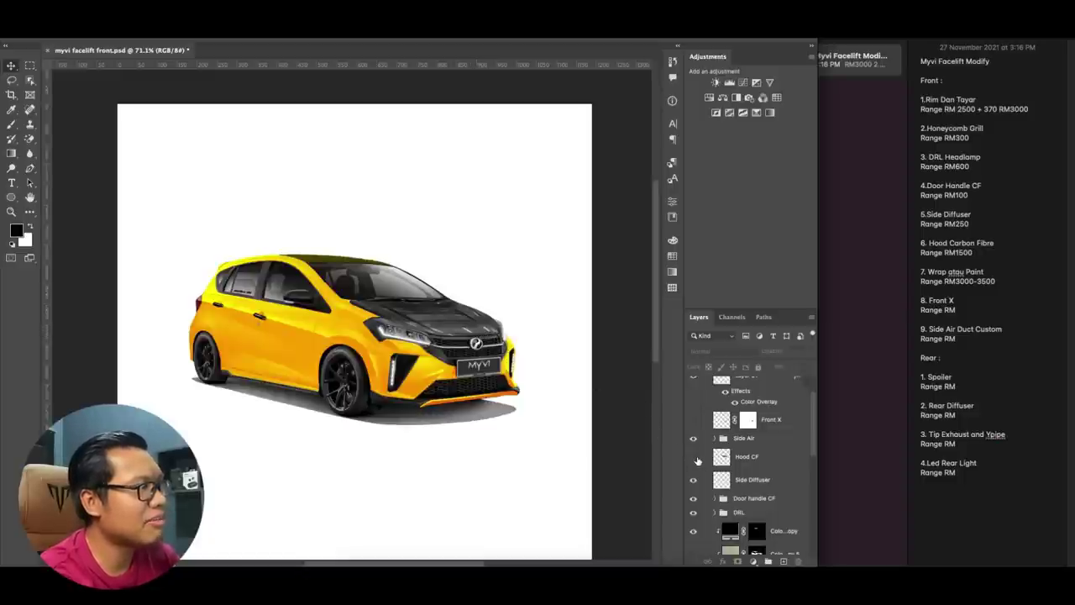
- Hide the Hood CF layer and set the Side Air Duct Custom price range in the note to RM500
{"action": "left_click", "coordinate": [694, 457]}
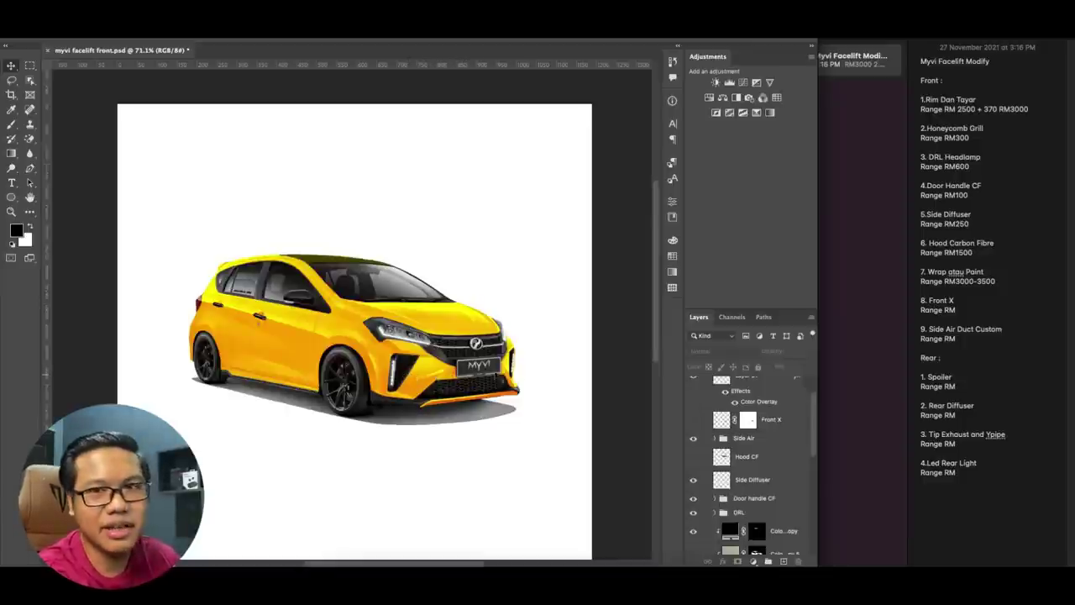
{"action": "left_click", "coordinate": [962, 336]}
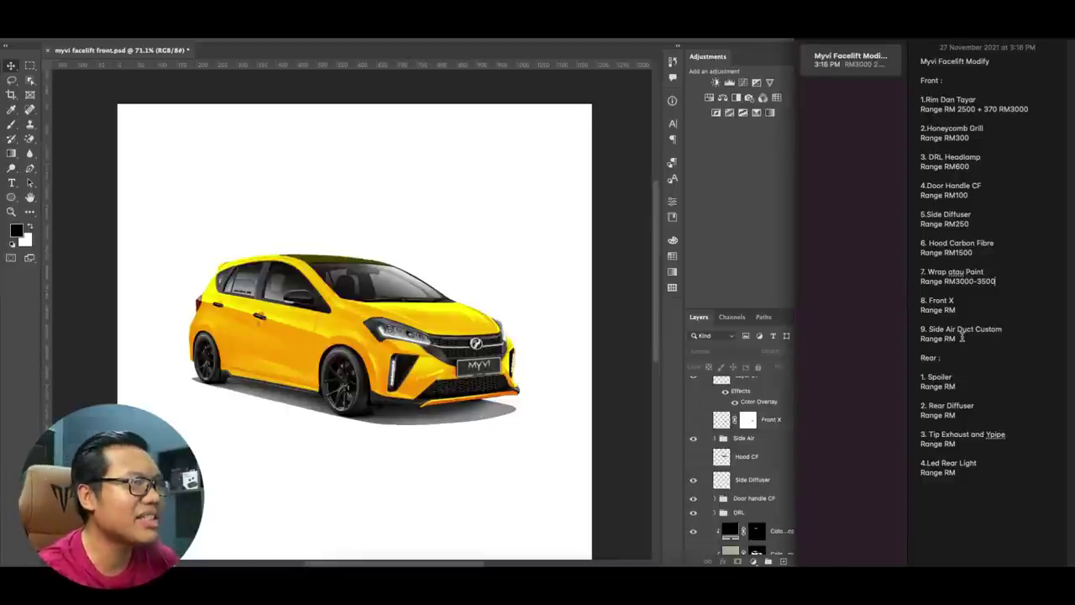
{"action": "type", "text": "600"}
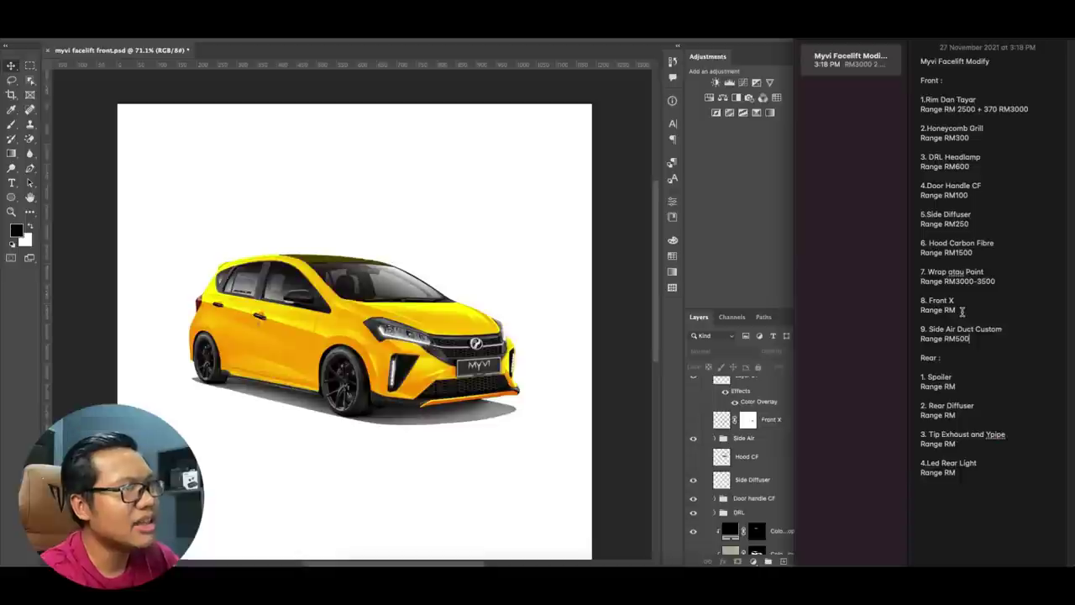
- Hide the Side Air group and show the Front X layer to inspect it alone on the front bumper
{"action": "left_click", "coordinate": [769, 440]}
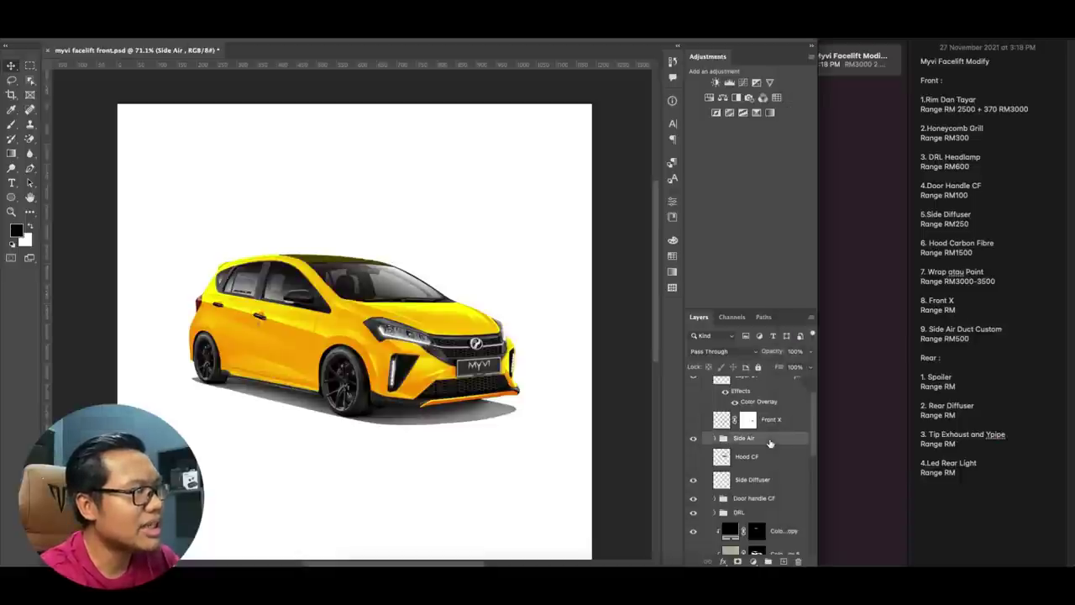
{"action": "left_click", "coordinate": [694, 440]}
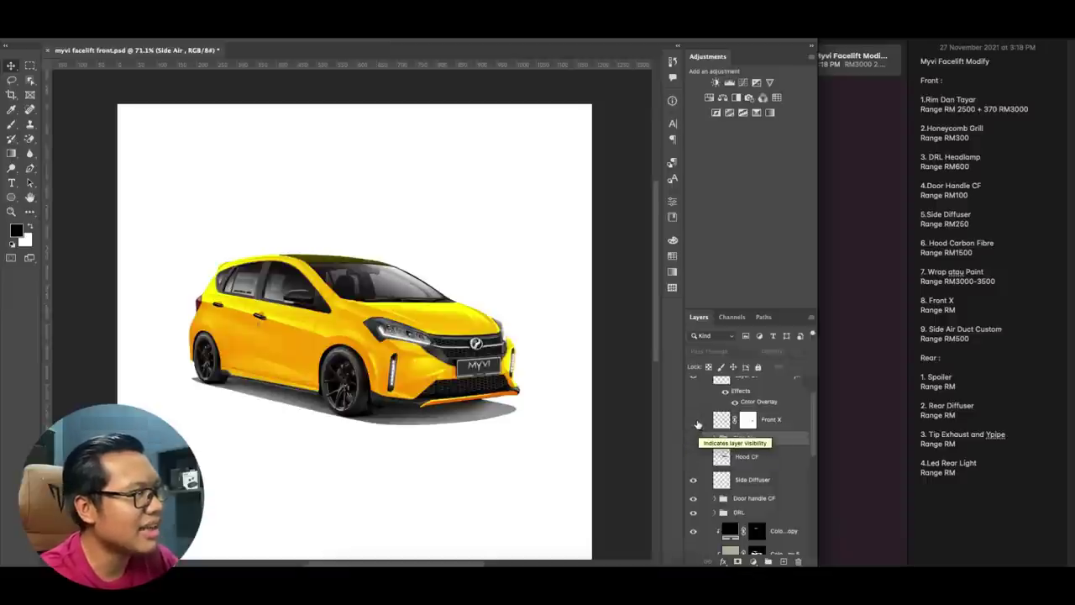
{"action": "left_click", "coordinate": [695, 420]}
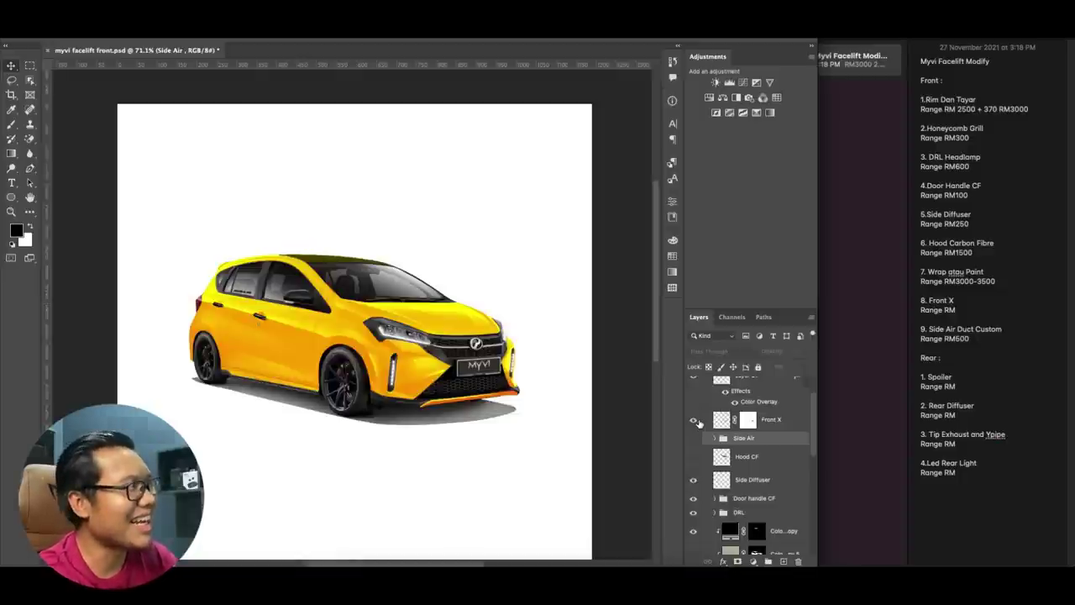
{"action": "scroll", "coordinate": [502, 388], "scroll_direction": "up", "scroll_amount": 5}
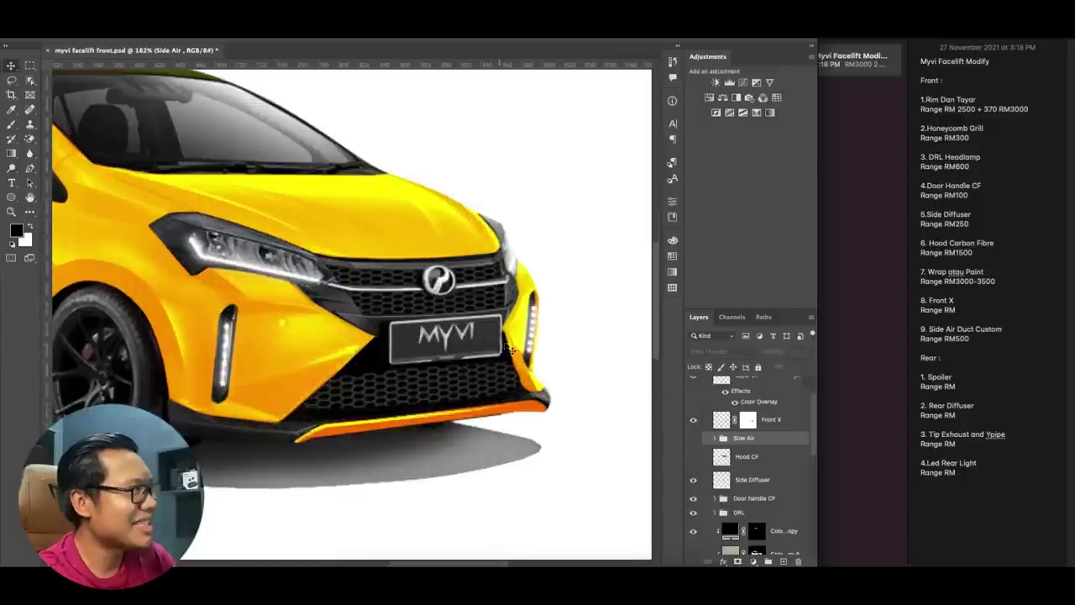
{"action": "scroll", "coordinate": [508, 344], "scroll_direction": "down", "scroll_amount": 5}
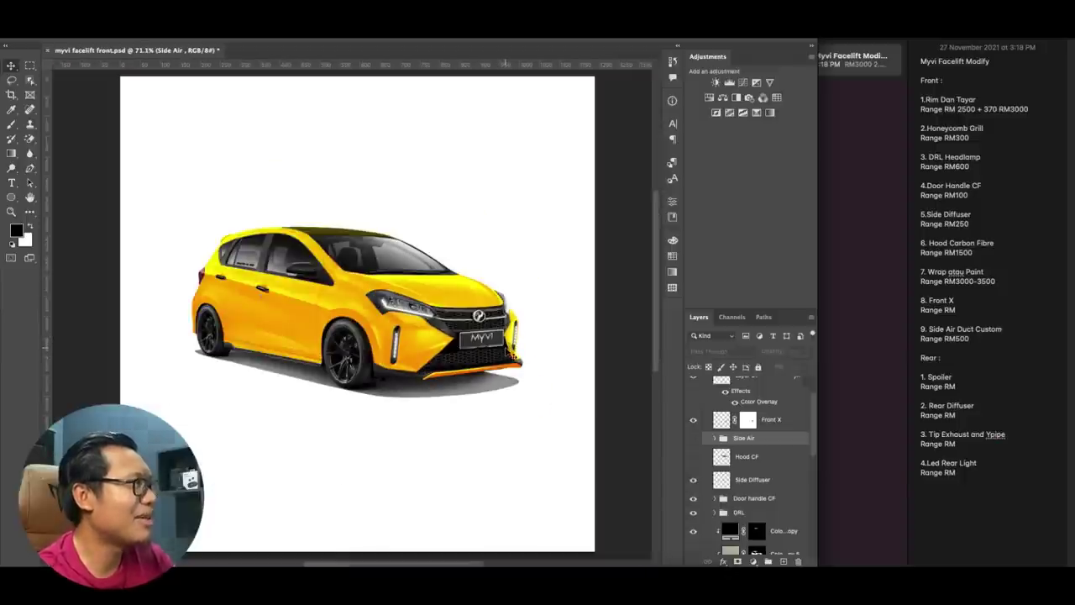
- Show the Side Air group again and set the Front X price range in the note to RM100
{"action": "left_click", "coordinate": [693, 439]}
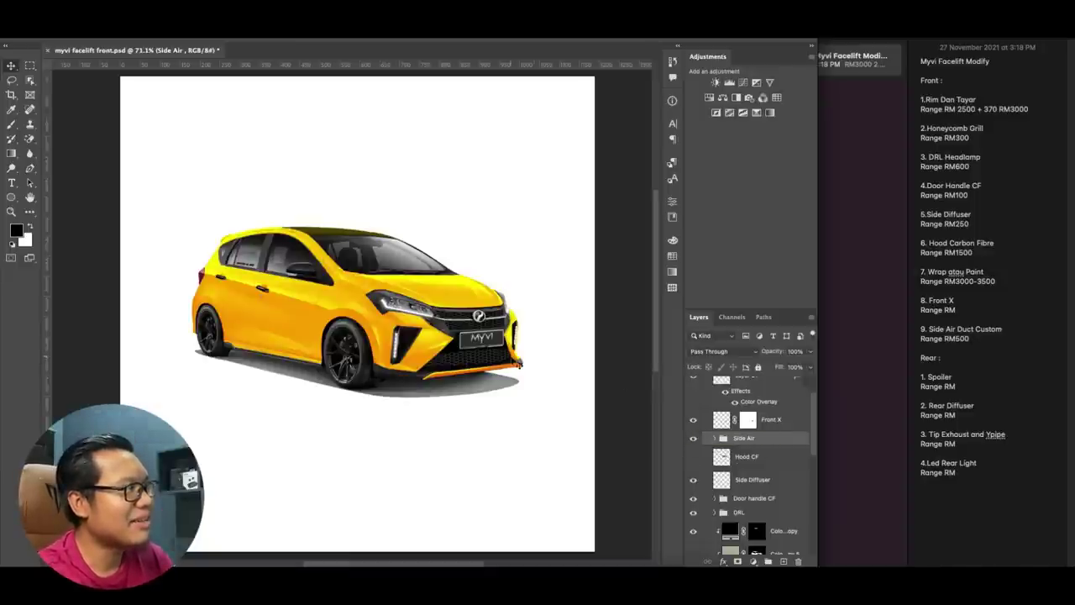
{"action": "left_click", "coordinate": [955, 309]}
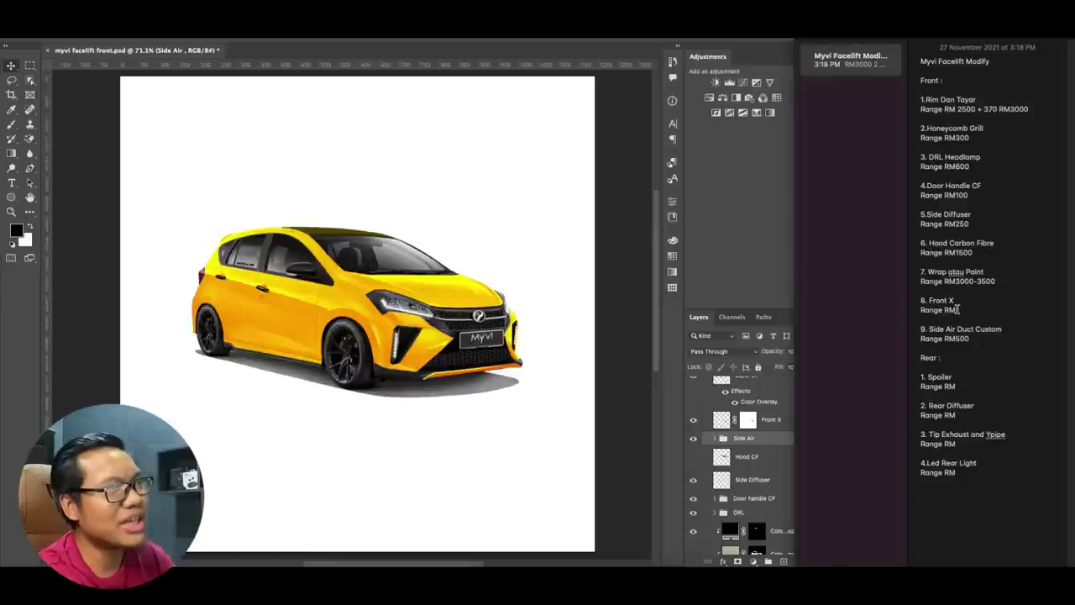
{"action": "type", "text": "100"}
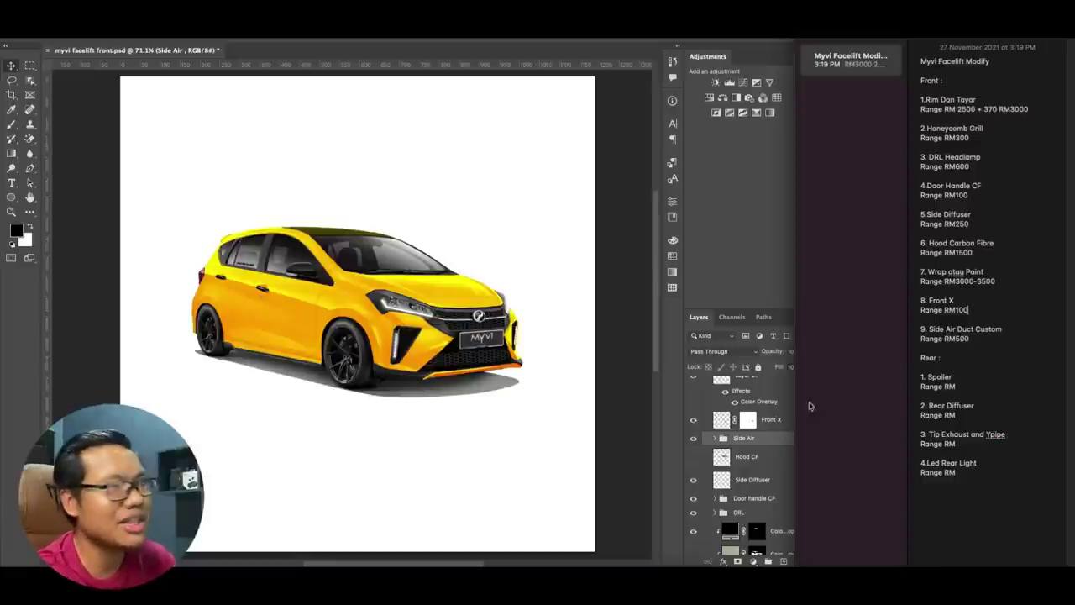
- Compare the bumper with and without the Side Air group, leaving the group shown, and hide the Front X layer
{"action": "left_click", "coordinate": [693, 438]}
{"action": "left_click", "coordinate": [694, 441]}
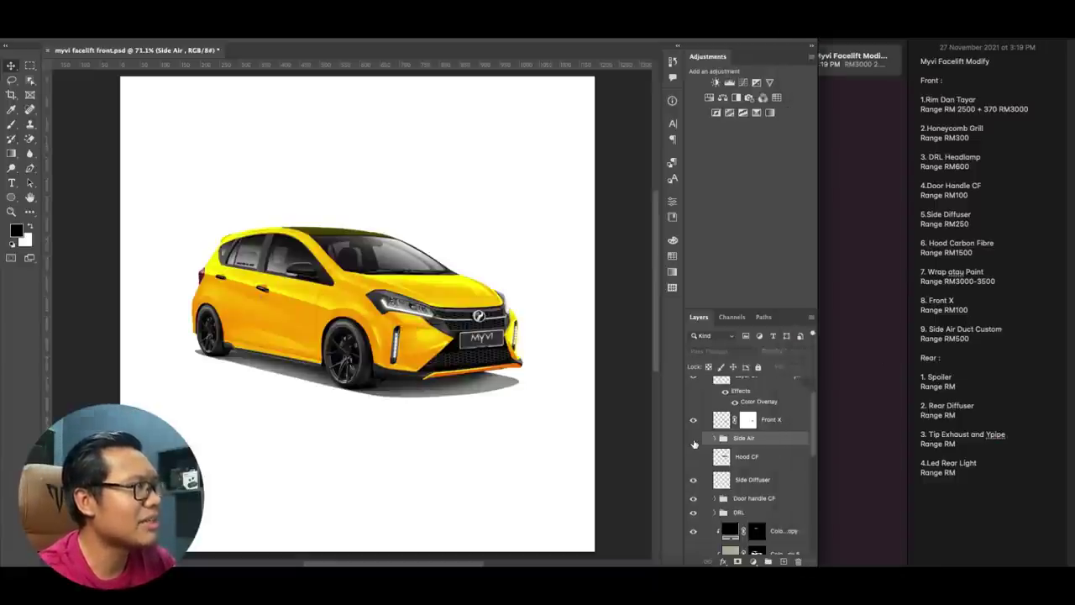
{"action": "left_click", "coordinate": [694, 440]}
{"action": "left_click", "coordinate": [693, 420]}
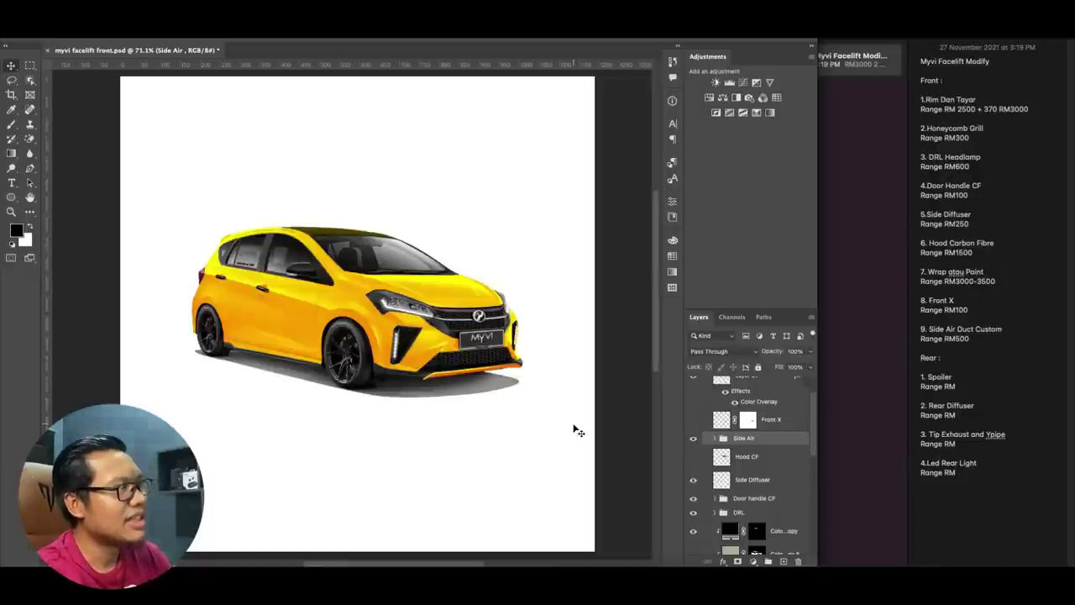
- Add up the front modification costs in Spotlight as 3000+300+600+100+250+3000+100+500, and dismiss the calculation
{"action": "scroll", "coordinate": [495, 382], "scroll_direction": "up", "scroll_amount": 3}
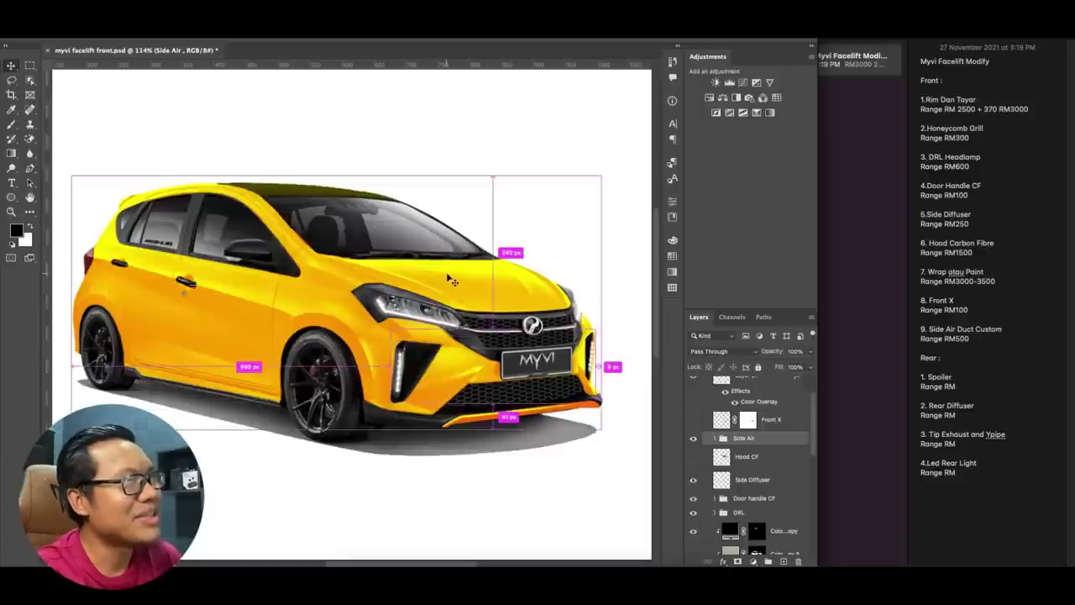
{"action": "key", "text": "super+space"}
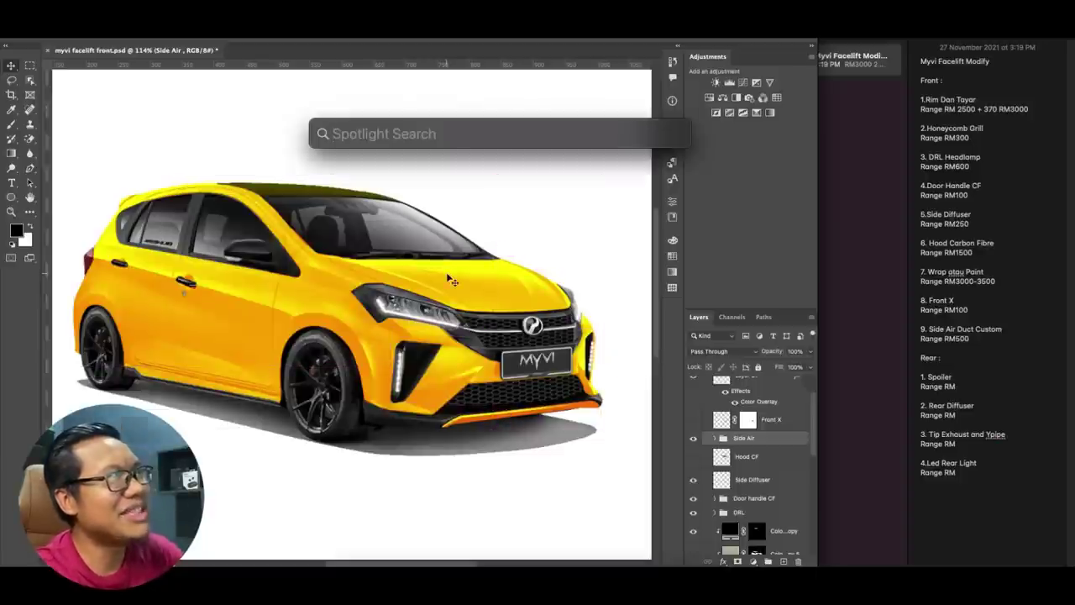
{"action": "type", "text": "3"}
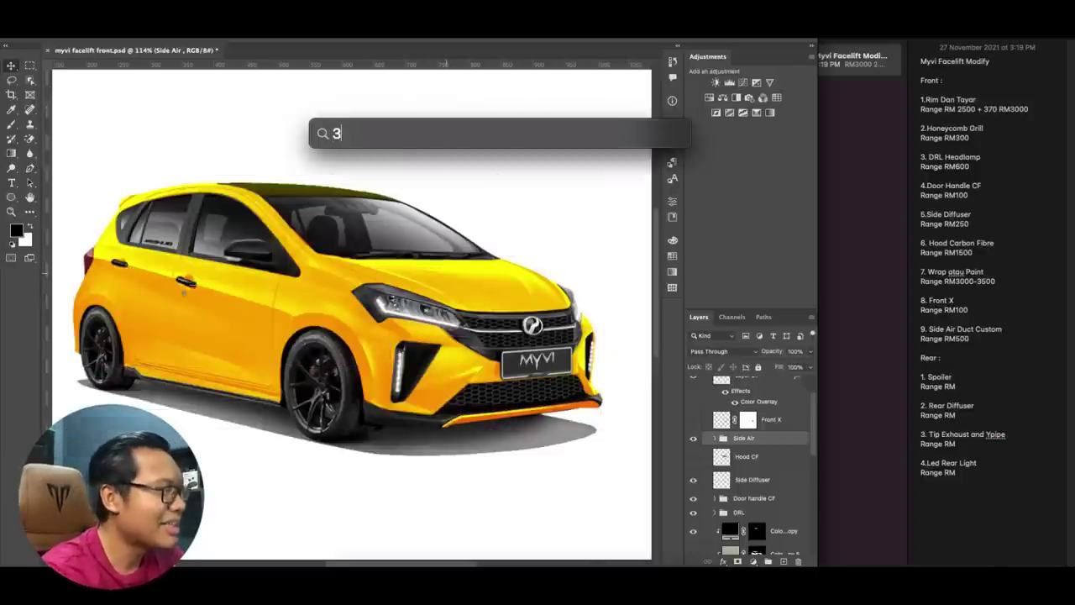
{"action": "type", "text": "000+300+600+100+250+3000+100+500"}
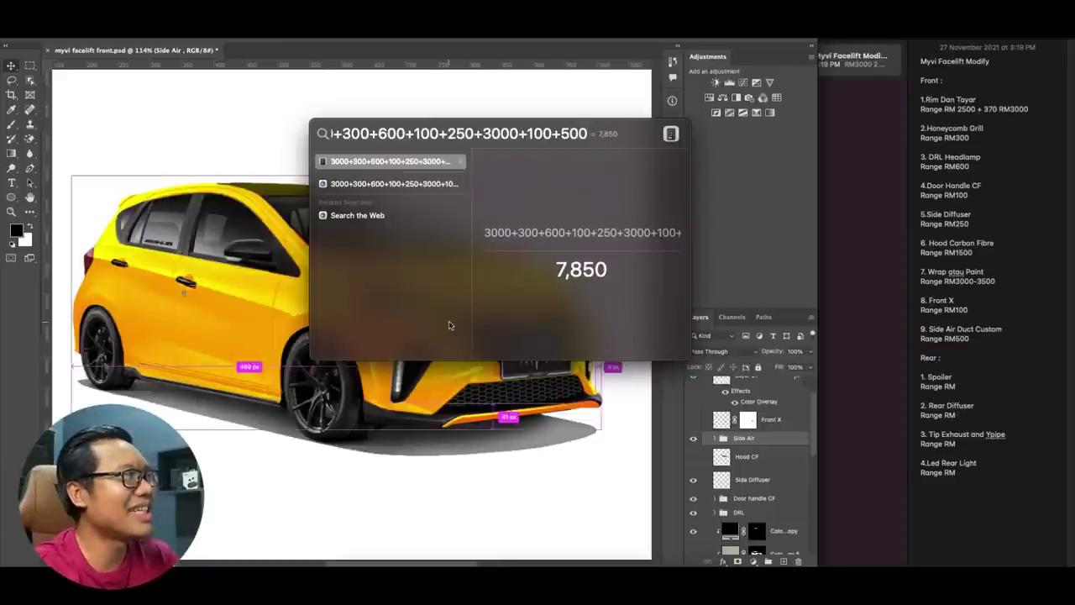
{"action": "key", "text": "Escape"}
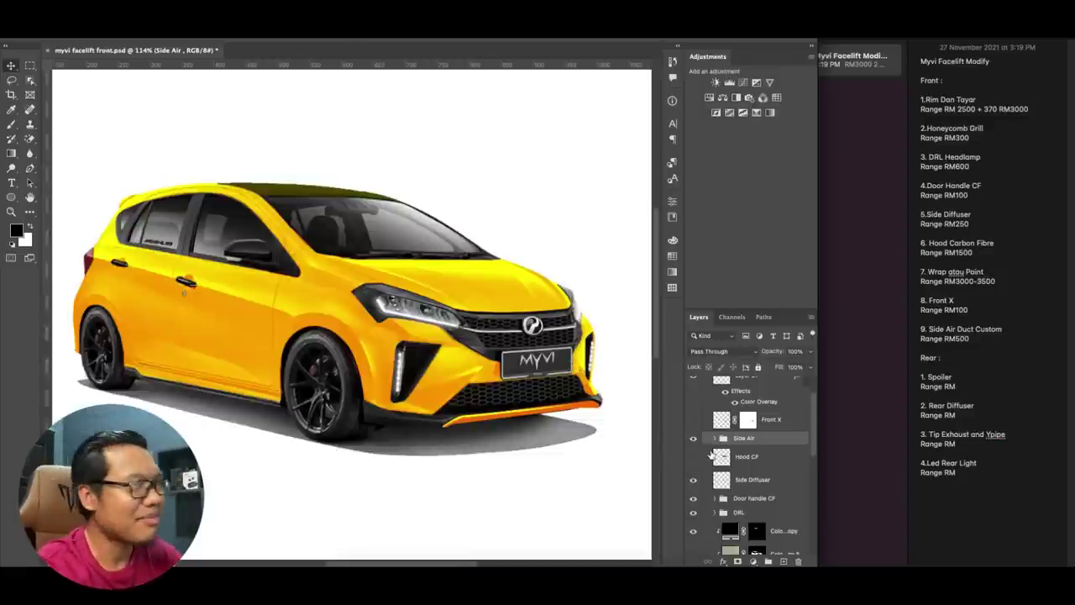
- Collapse and hide the Front group, and show the Back group to present the car's rear view
{"action": "scroll", "coordinate": [711, 454], "scroll_direction": "up", "scroll_amount": 2}
{"action": "left_click", "coordinate": [705, 397]}
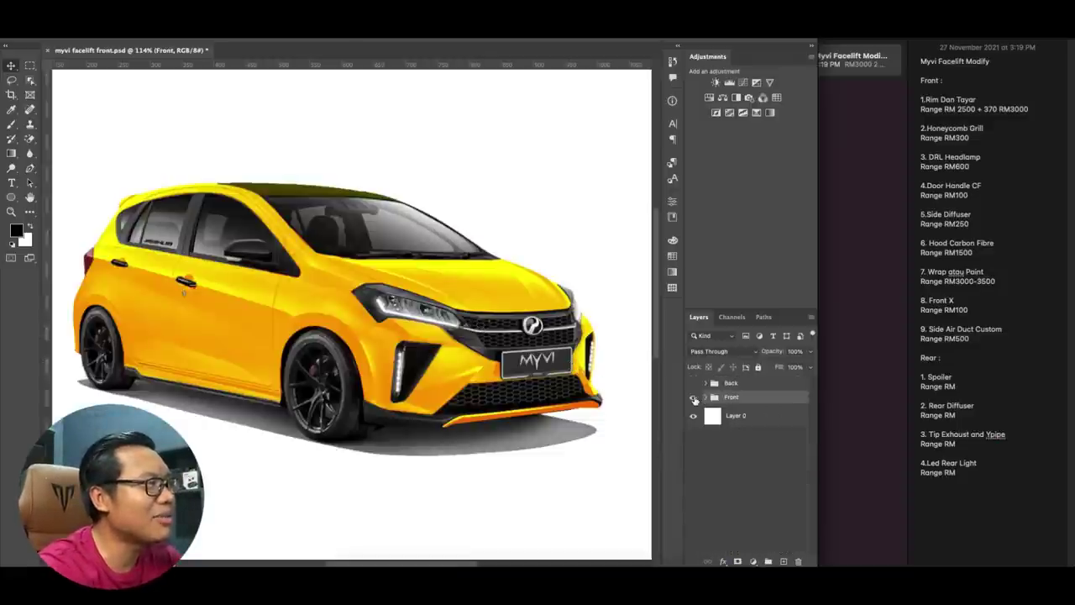
{"action": "left_click", "coordinate": [693, 396]}
{"action": "left_click", "coordinate": [693, 383]}
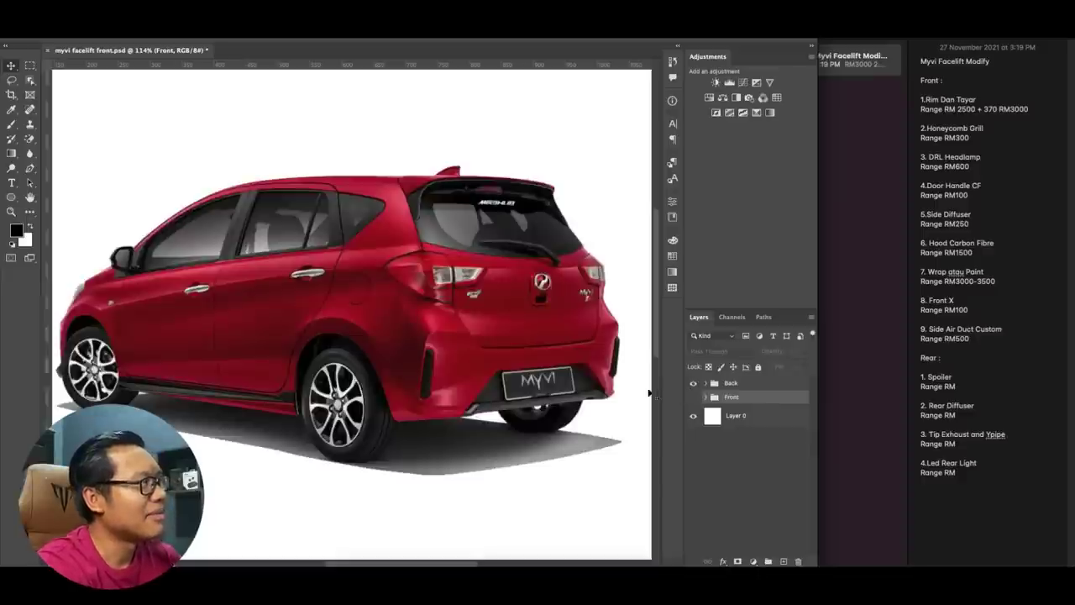
{"action": "scroll", "coordinate": [390, 364], "scroll_direction": "down", "scroll_amount": 4}
{"action": "scroll", "coordinate": [401, 361], "scroll_direction": "up", "scroll_amount": 4}
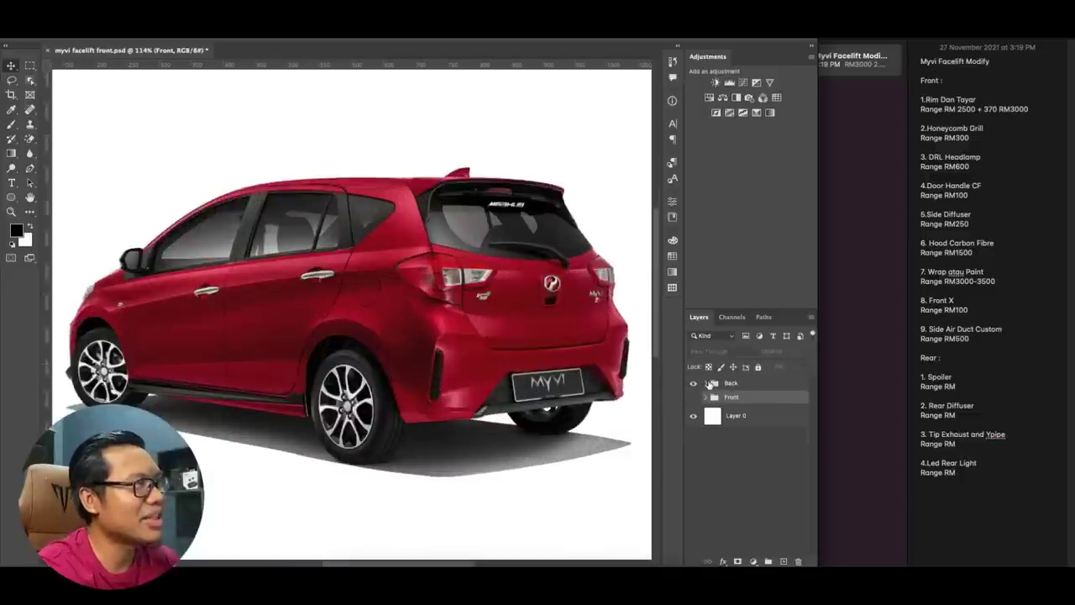
- Show the Rims group inside the Back group to put the black wheels on the rear-view car
{"action": "left_click", "coordinate": [706, 383]}
{"action": "scroll", "coordinate": [732, 416], "scroll_direction": "down", "scroll_amount": 2}
{"action": "scroll", "coordinate": [732, 415], "scroll_direction": "down", "scroll_amount": 5}
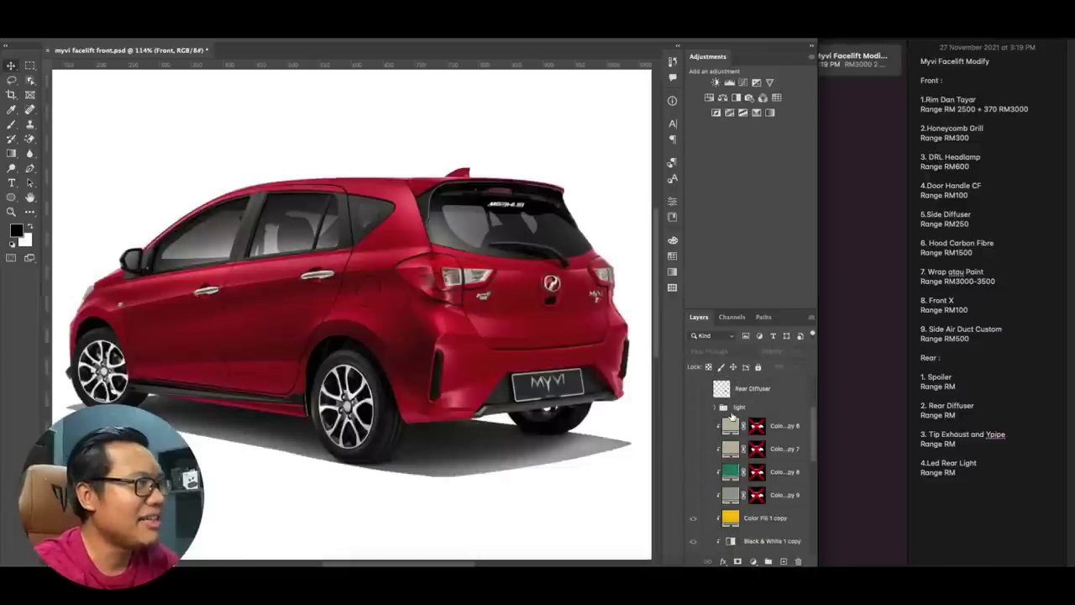
{"action": "left_click", "coordinate": [693, 446]}
{"action": "left_click", "coordinate": [694, 487]}
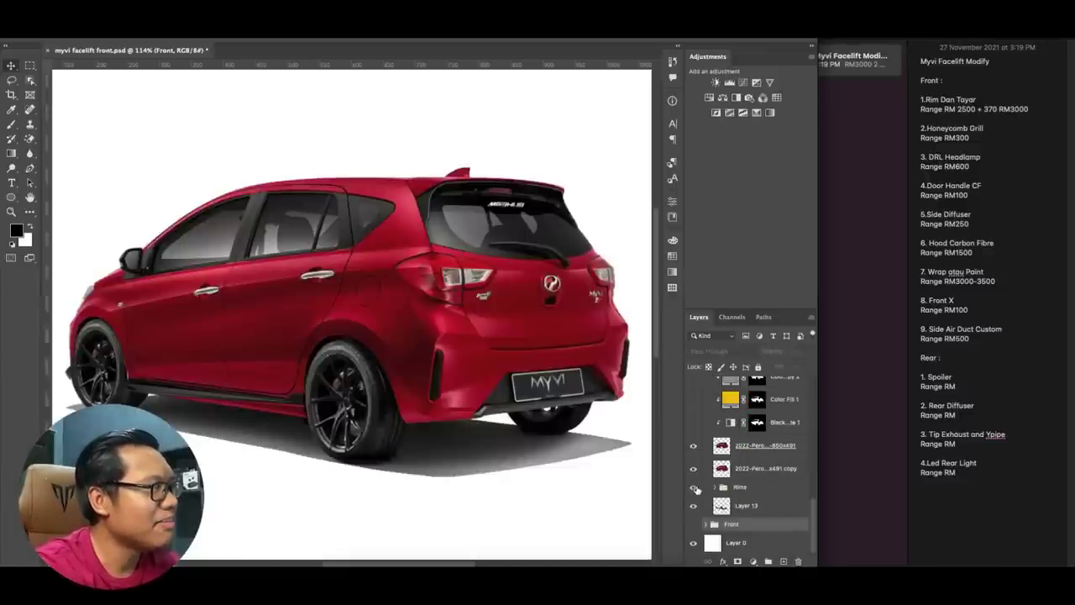
- Show the Spoiler layer on the rear-view car and set the Spoiler price range in the note to RM250-300
{"action": "scroll", "coordinate": [695, 489], "scroll_direction": "up", "scroll_amount": 3}
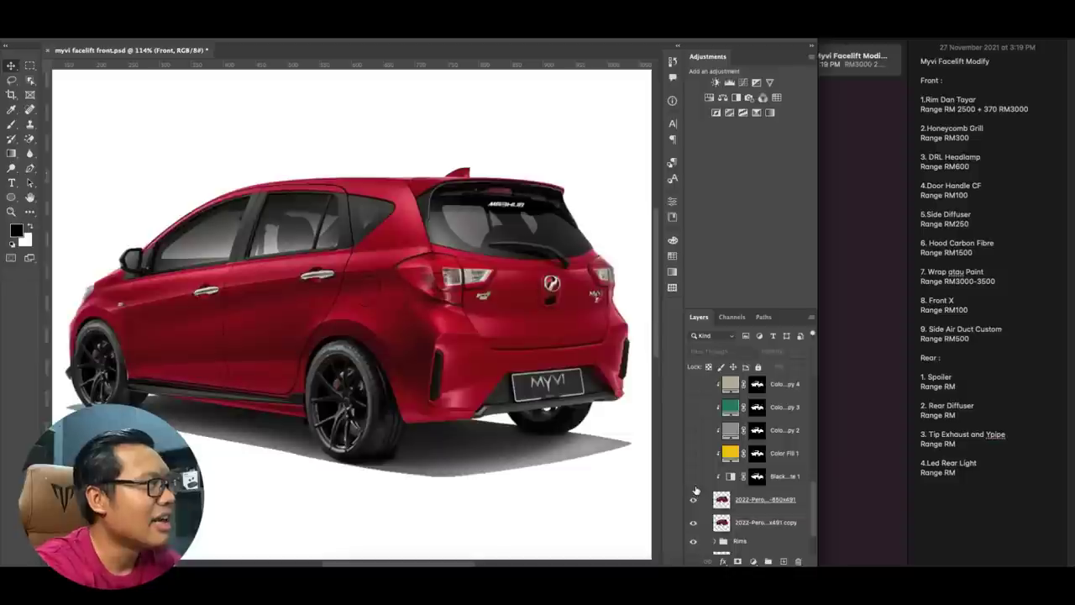
{"action": "scroll", "coordinate": [695, 489], "scroll_direction": "up", "scroll_amount": 3}
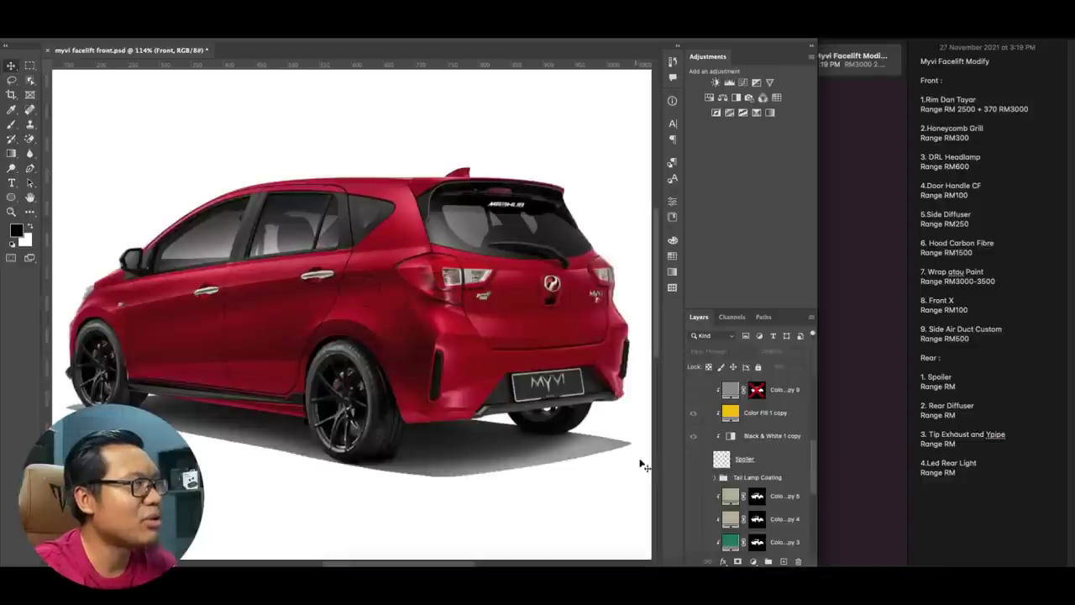
{"action": "left_click", "coordinate": [691, 459]}
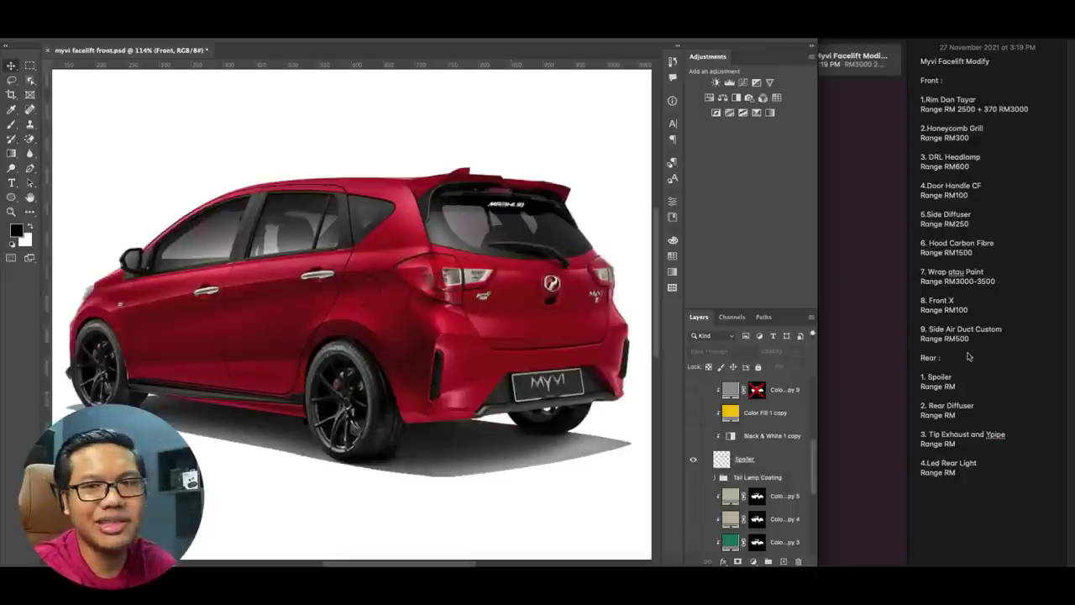
{"action": "left_click", "coordinate": [966, 391]}
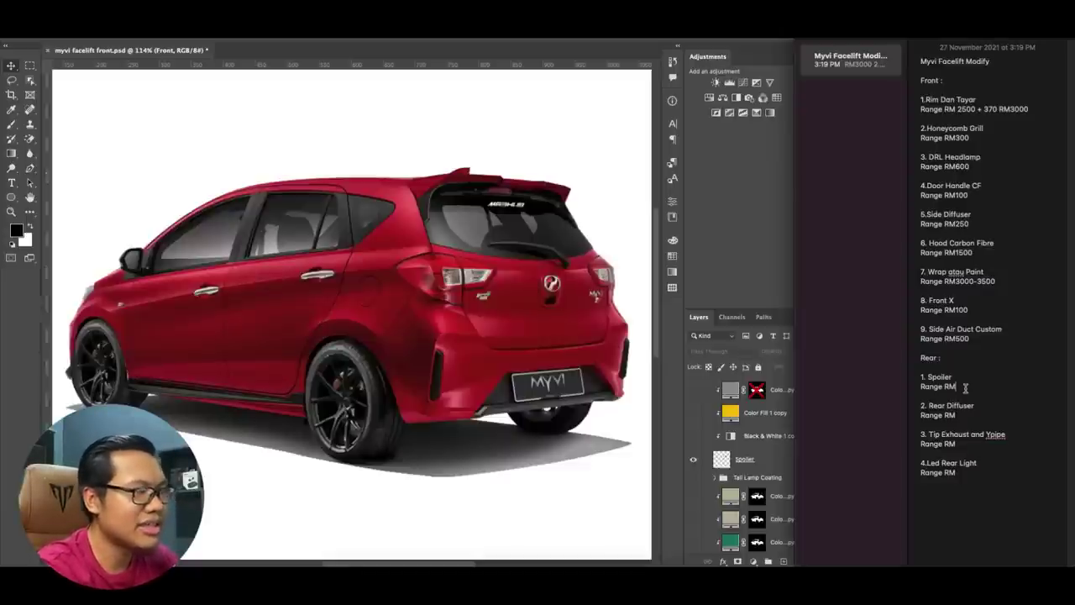
{"action": "type", "text": "250-300"}
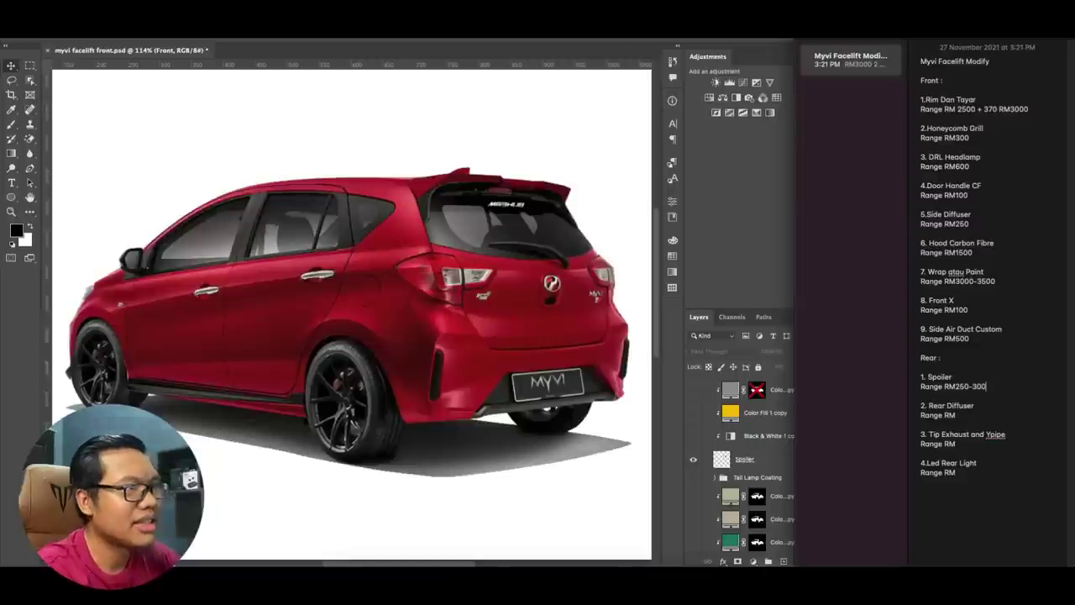
{"action": "left_click", "coordinate": [966, 418]}
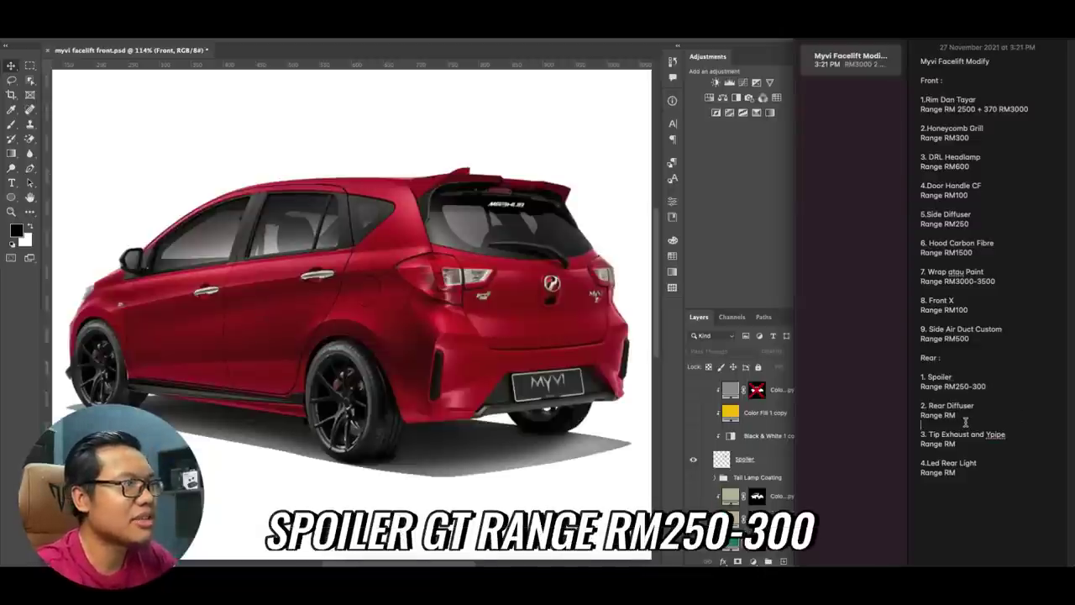
{"action": "left_click", "coordinate": [761, 447]}
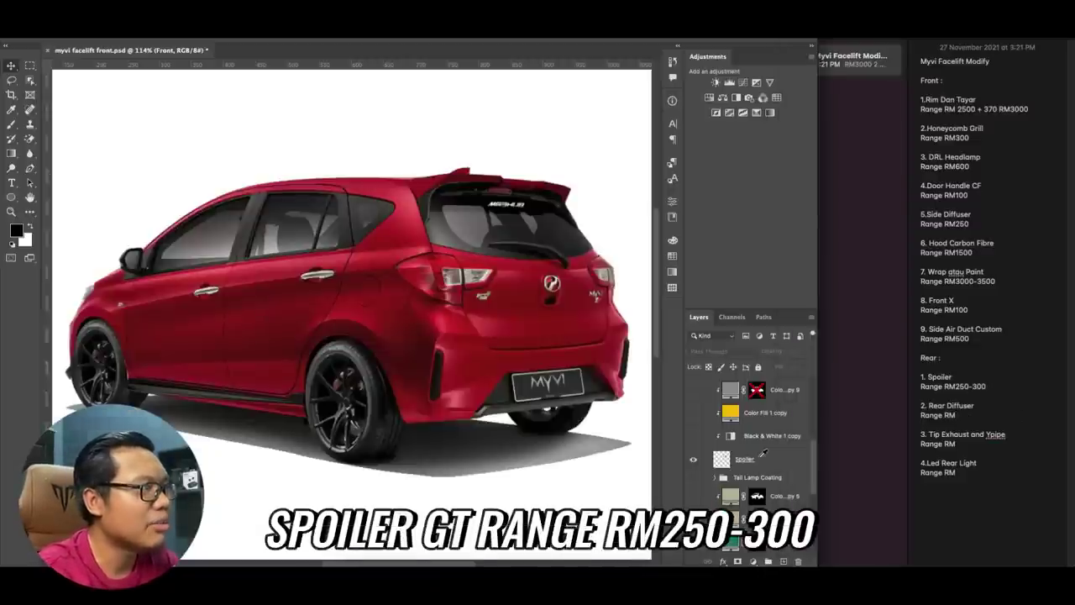
- Show the Rear Diffuser layer and set the note's Rear Diffuser range to RM300 and the Tip Exhaust and Ypipe range to RM450
{"action": "scroll", "coordinate": [758, 463], "scroll_direction": "up", "scroll_amount": 1}
{"action": "scroll", "coordinate": [758, 463], "scroll_direction": "up", "scroll_amount": 5}
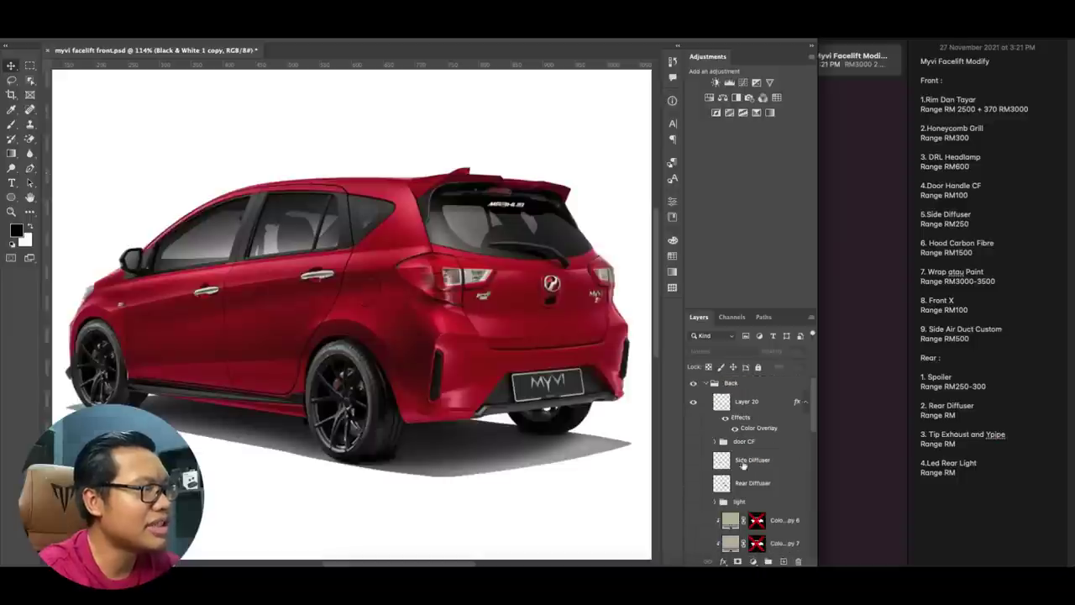
{"action": "left_click", "coordinate": [693, 470]}
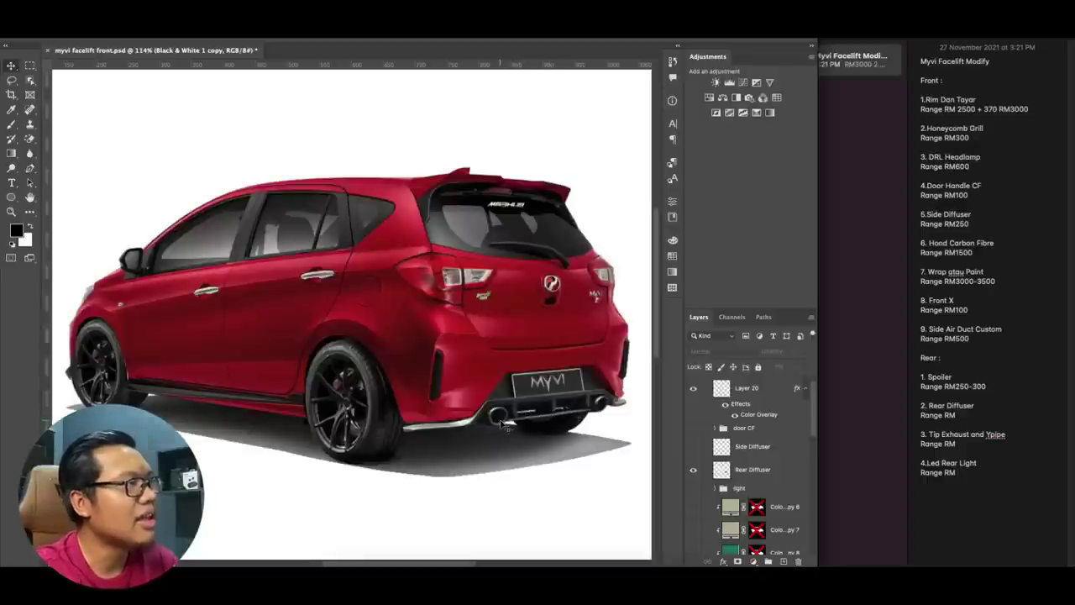
{"action": "left_click", "coordinate": [971, 415]}
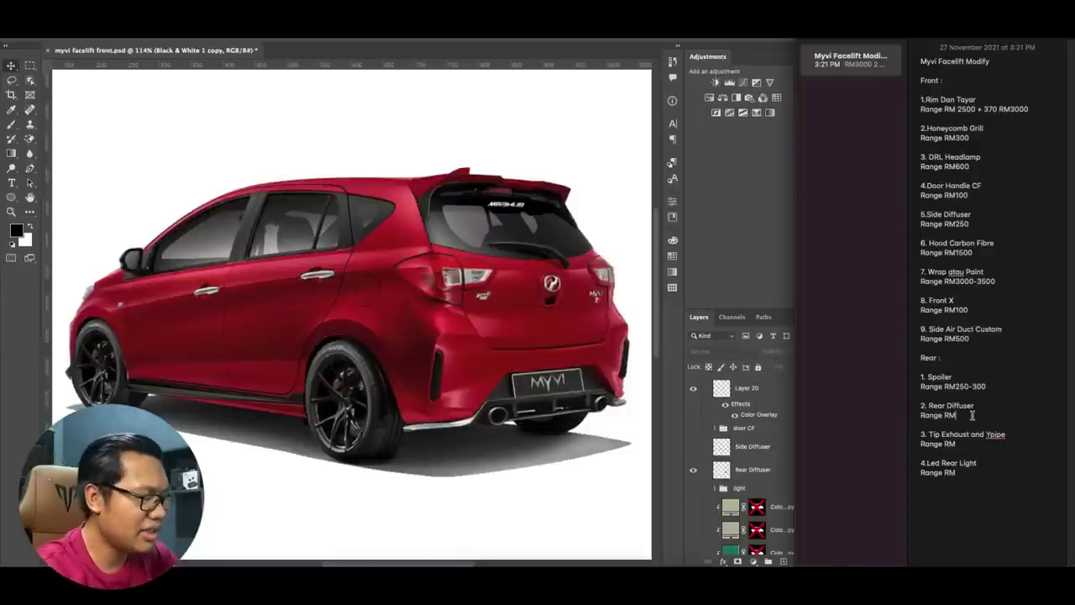
{"action": "type", "text": "300"}
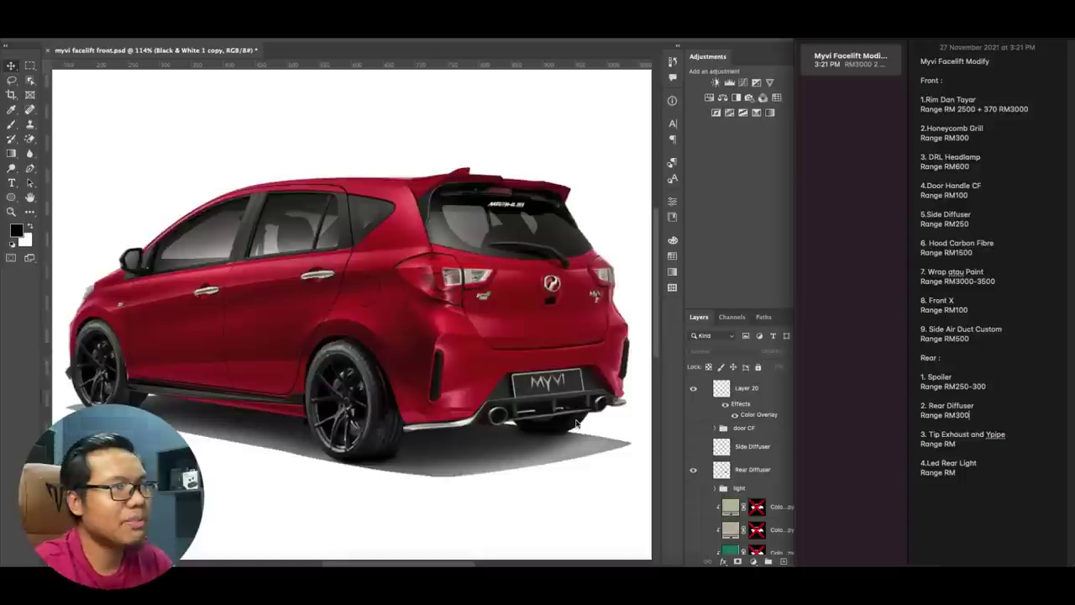
{"action": "left_click", "coordinate": [970, 443]}
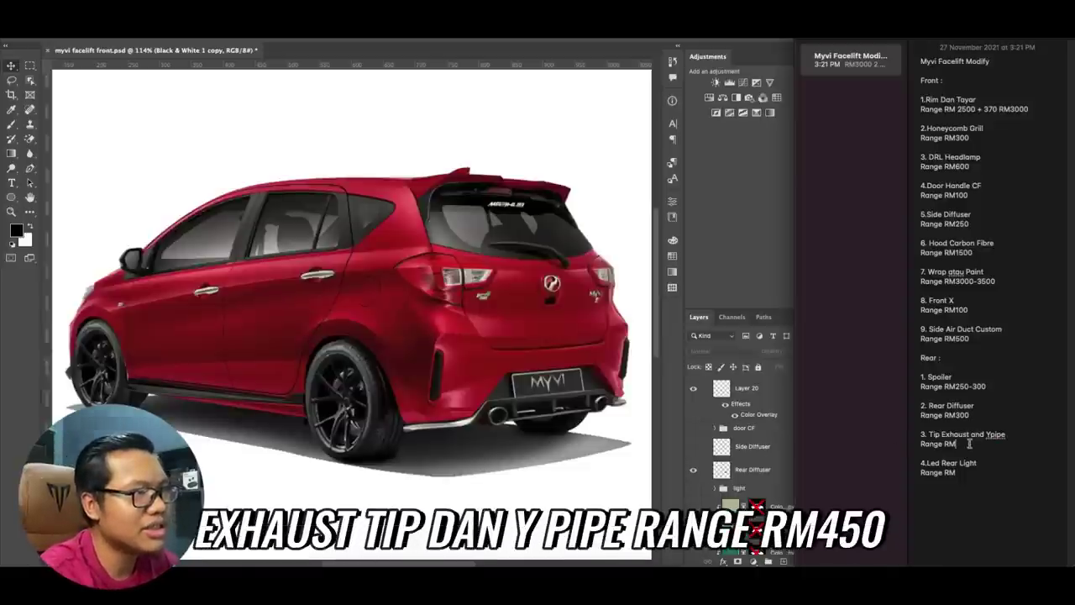
{"action": "type", "text": "450"}
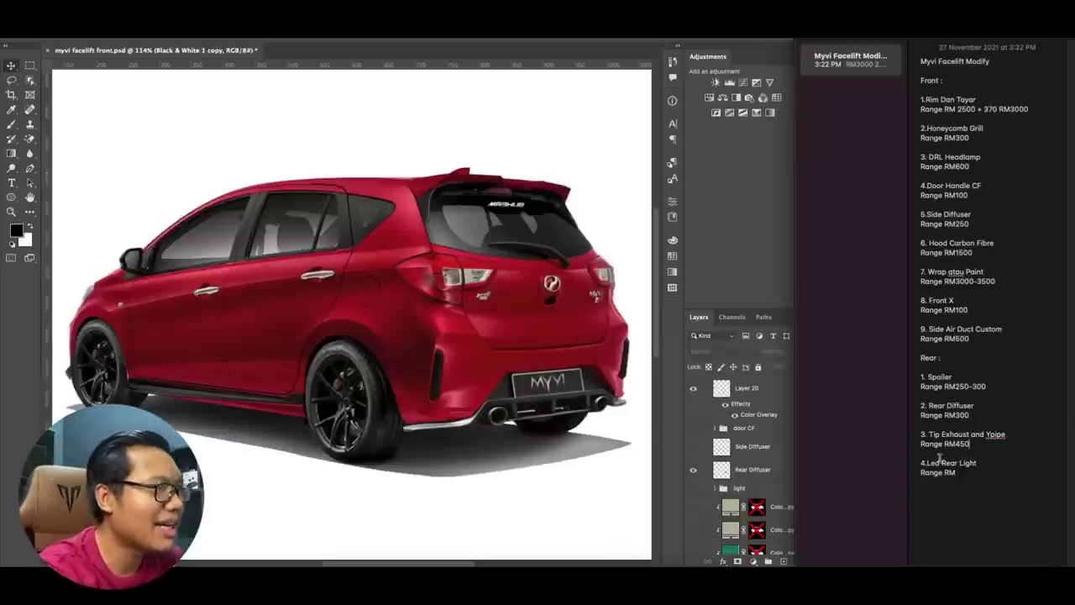
- Show the Side Diffuser layer and the door CF group to add the side skirts and dark door handles to the rear-view car
{"action": "left_click", "coordinate": [752, 469]}
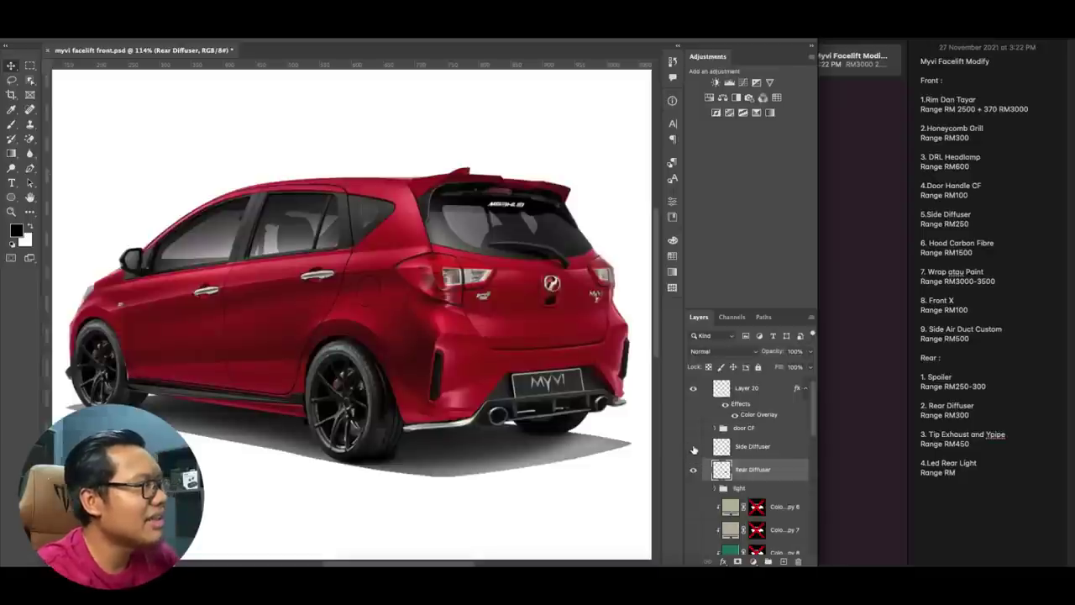
{"action": "left_click", "coordinate": [693, 446]}
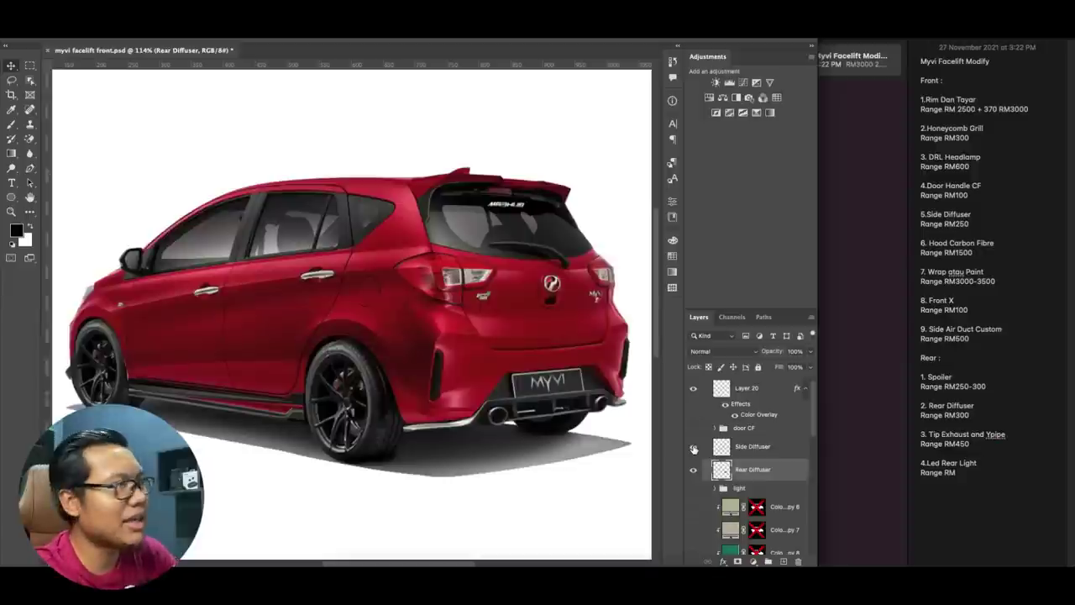
{"action": "left_click", "coordinate": [693, 430]}
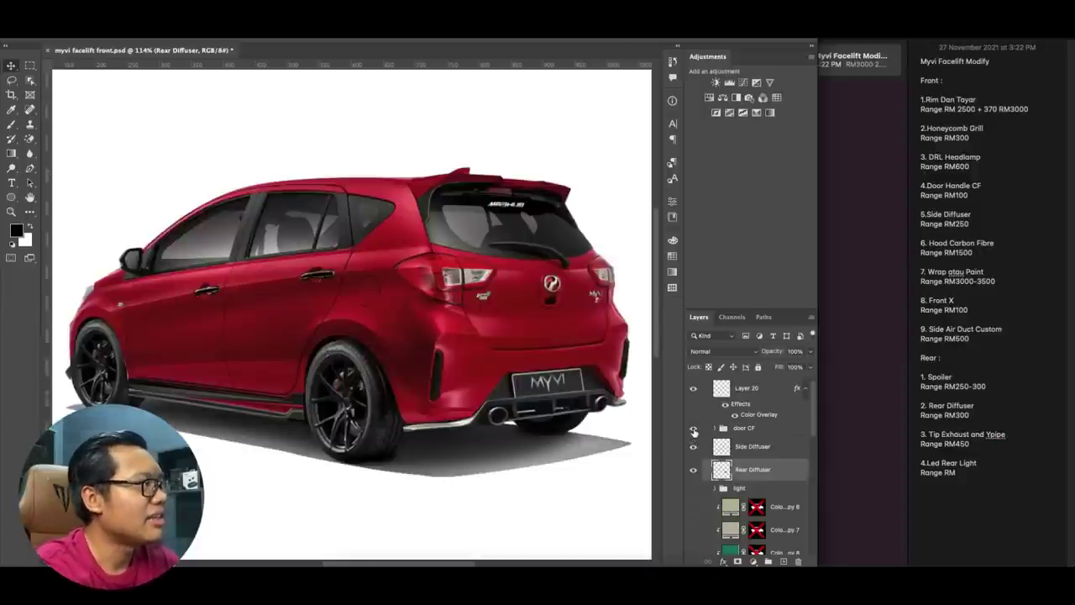
{"action": "scroll", "coordinate": [703, 457], "scroll_direction": "up", "scroll_amount": 1}
{"action": "scroll", "coordinate": [703, 458], "scroll_direction": "down", "scroll_amount": 3}
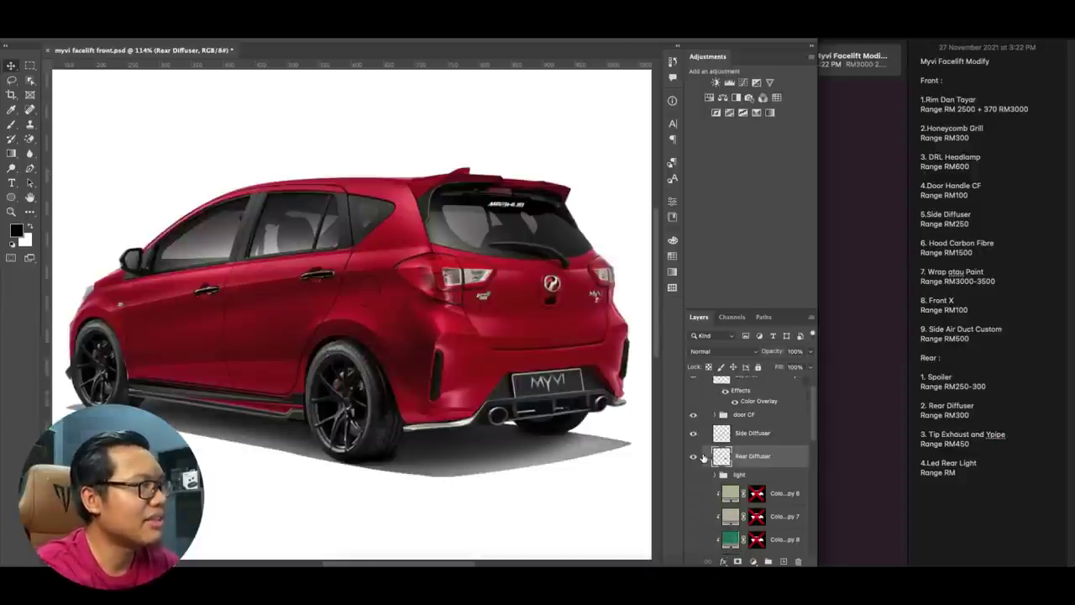
{"action": "left_click", "coordinate": [694, 424]}
{"action": "left_click", "coordinate": [693, 424]}
{"action": "left_click", "coordinate": [693, 424]}
- Show the Tail Lamp Coating group with its hidden Color Fill copy to darken both tail lamps, and collapse the group
{"action": "scroll", "coordinate": [693, 471], "scroll_direction": "down", "scroll_amount": 3}
{"action": "scroll", "coordinate": [692, 492], "scroll_direction": "down", "scroll_amount": 1}
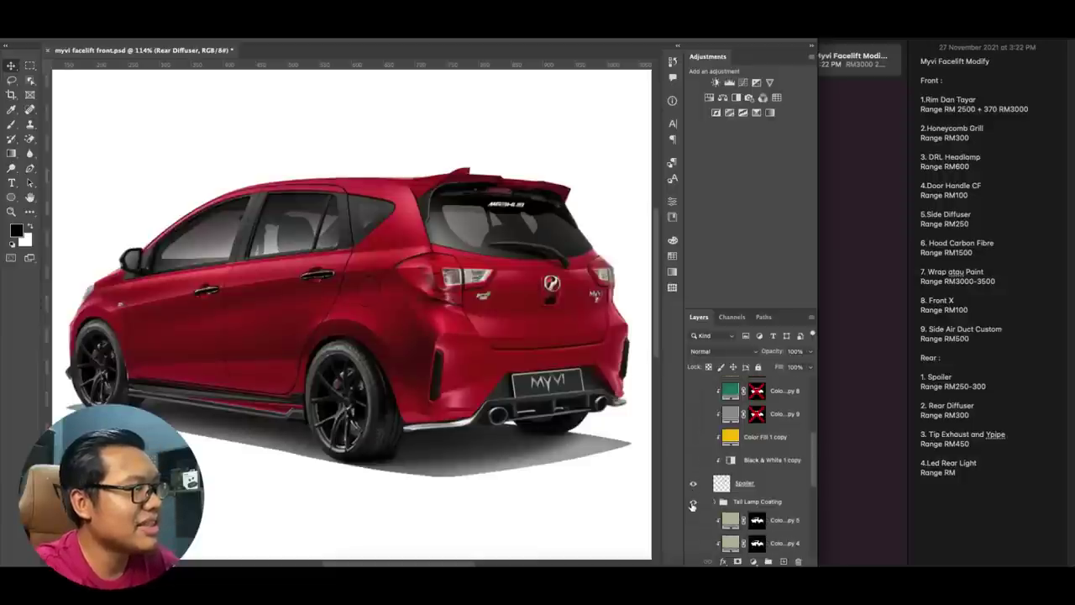
{"action": "left_click", "coordinate": [693, 502]}
{"action": "left_click", "coordinate": [693, 503]}
{"action": "left_click", "coordinate": [693, 502]}
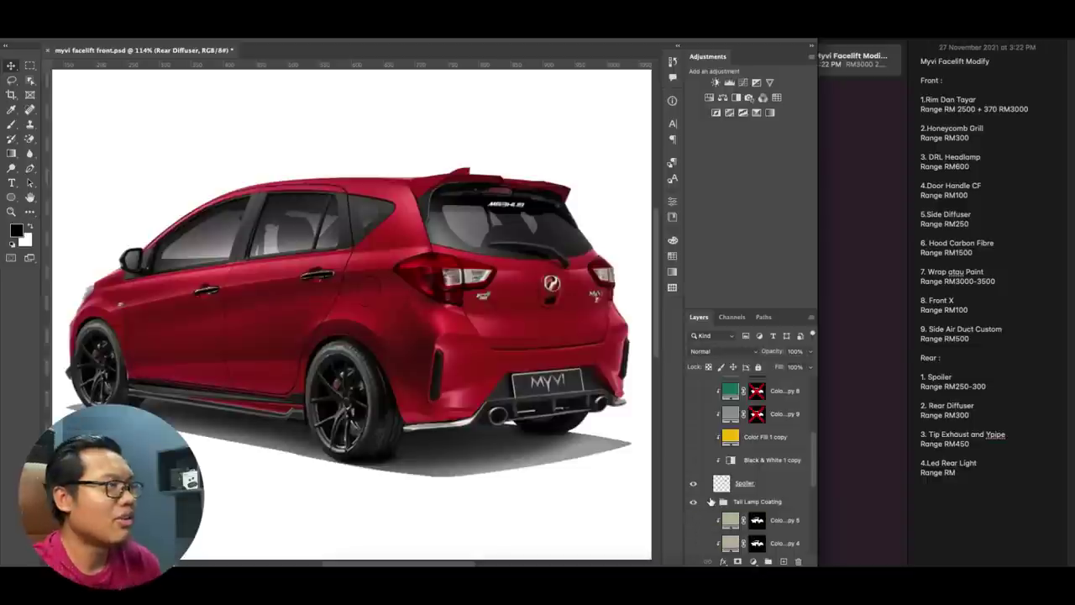
{"action": "left_click", "coordinate": [711, 501]}
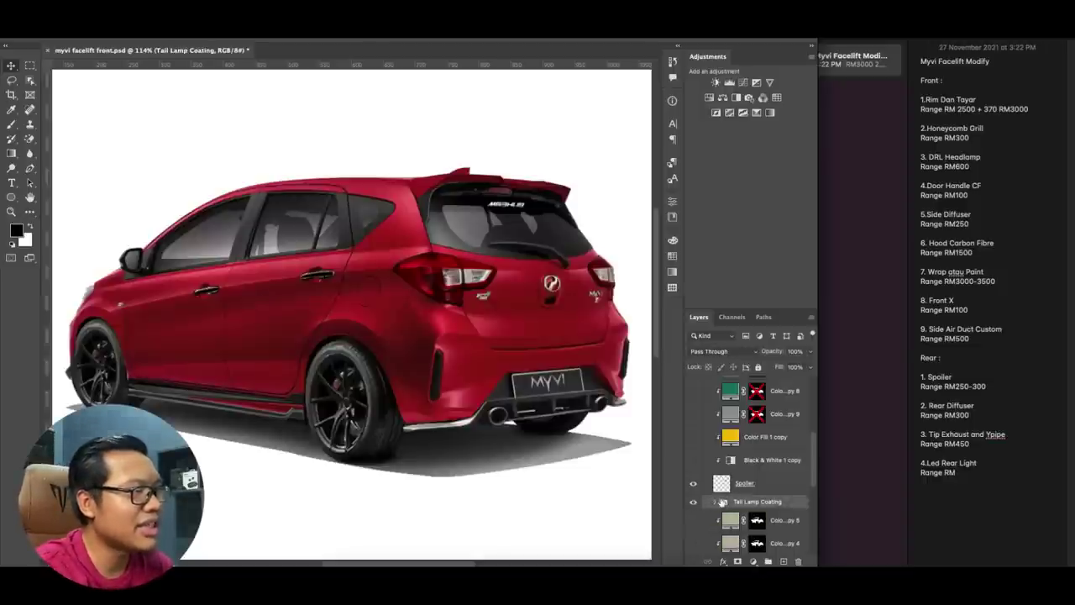
{"action": "left_click", "coordinate": [715, 501]}
{"action": "scroll", "coordinate": [714, 503], "scroll_direction": "down", "scroll_amount": 1}
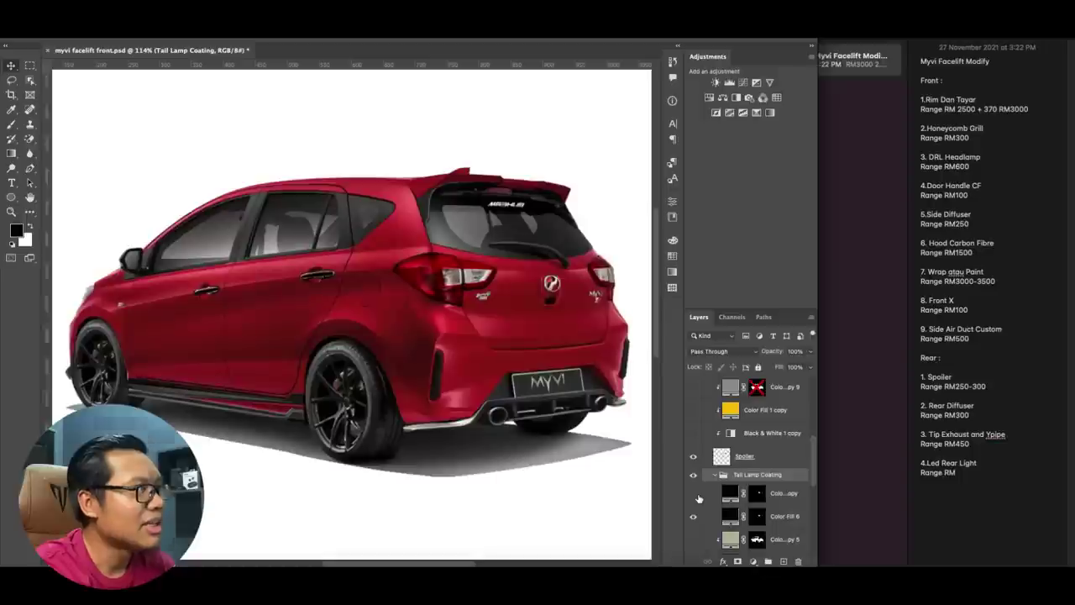
{"action": "left_click", "coordinate": [694, 494]}
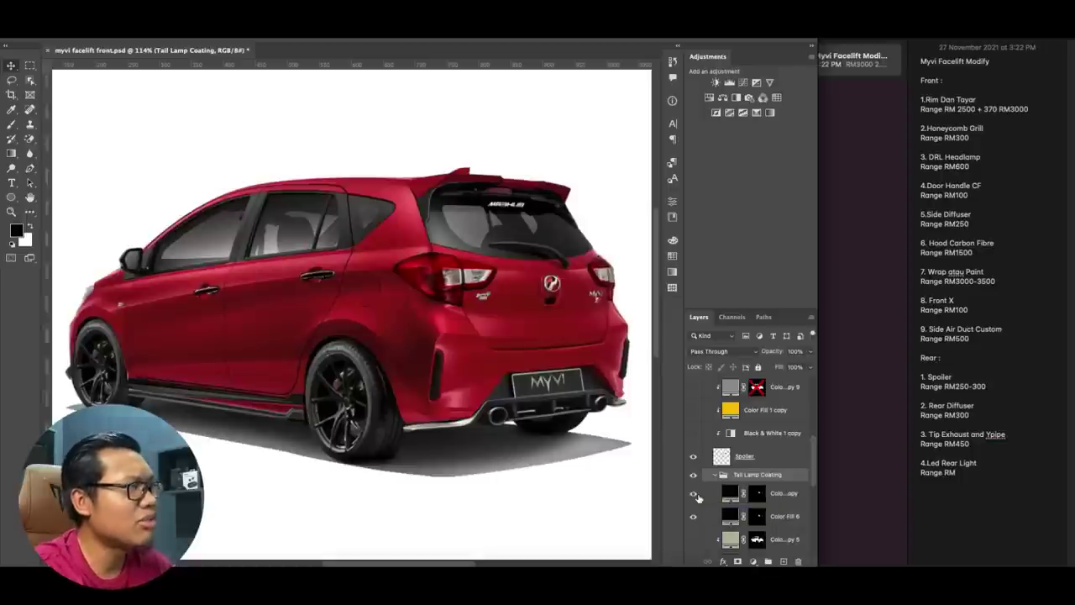
{"action": "left_click", "coordinate": [716, 475]}
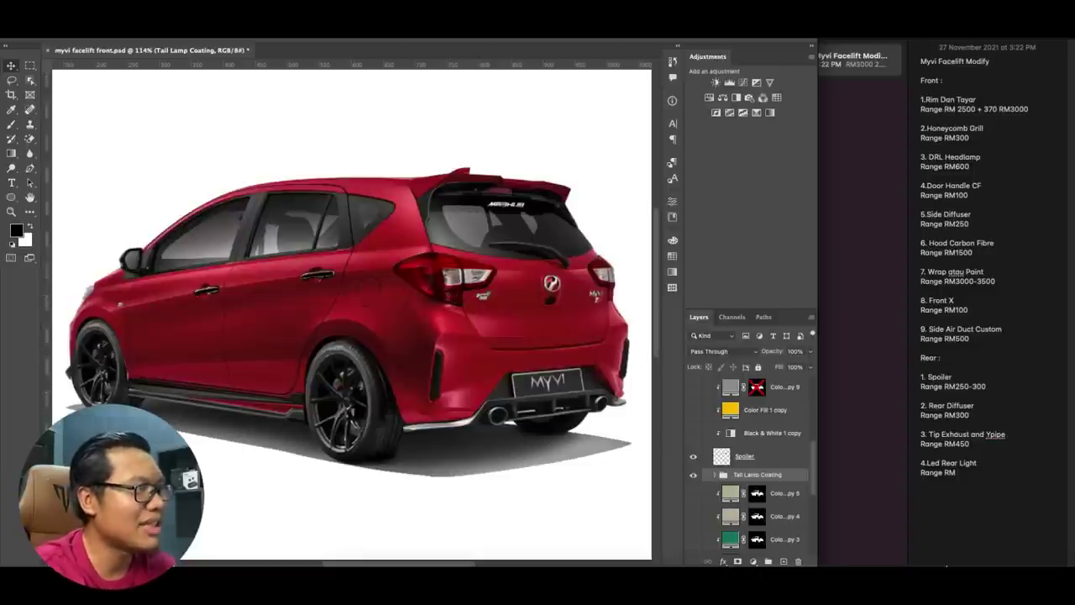
- Show the light group to light up the rear lamps and set the Led Rear Light range in the note to RM200
{"action": "scroll", "coordinate": [711, 502], "scroll_direction": "up", "scroll_amount": 5}
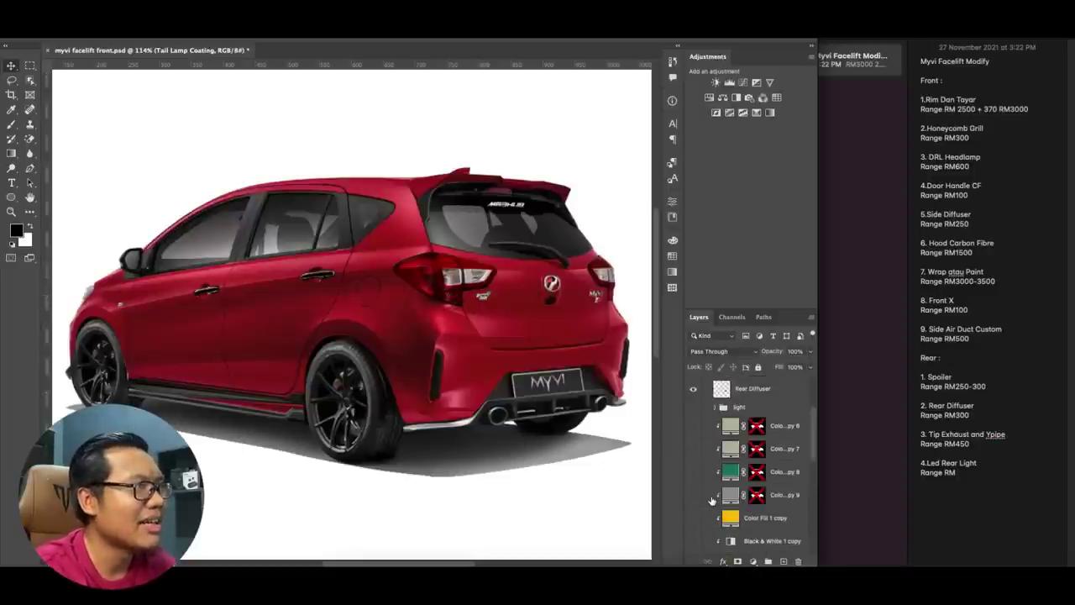
{"action": "left_click", "coordinate": [693, 420]}
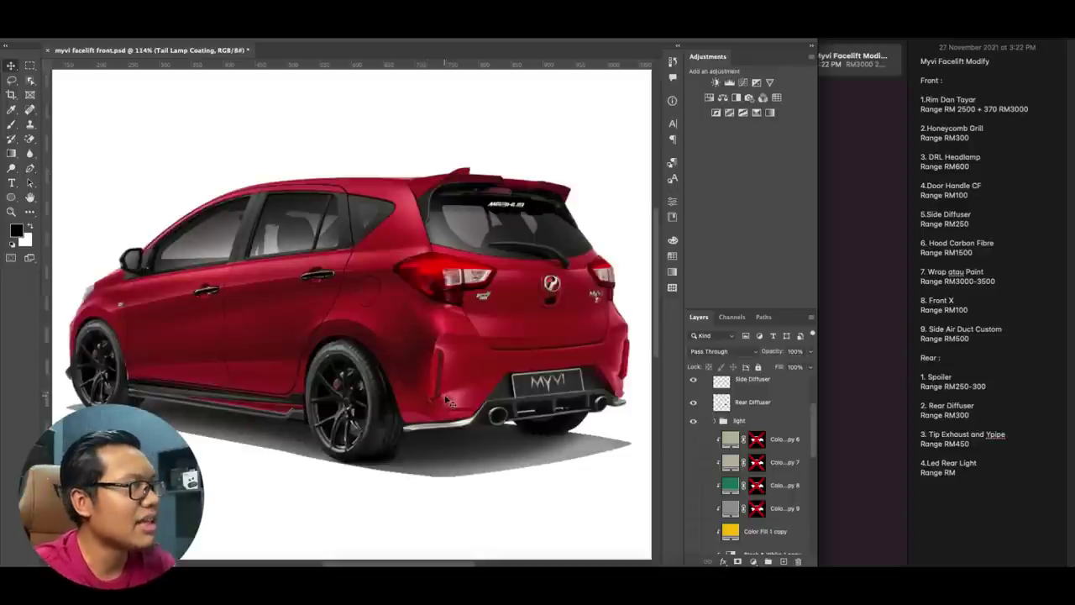
{"action": "left_click", "coordinate": [969, 474]}
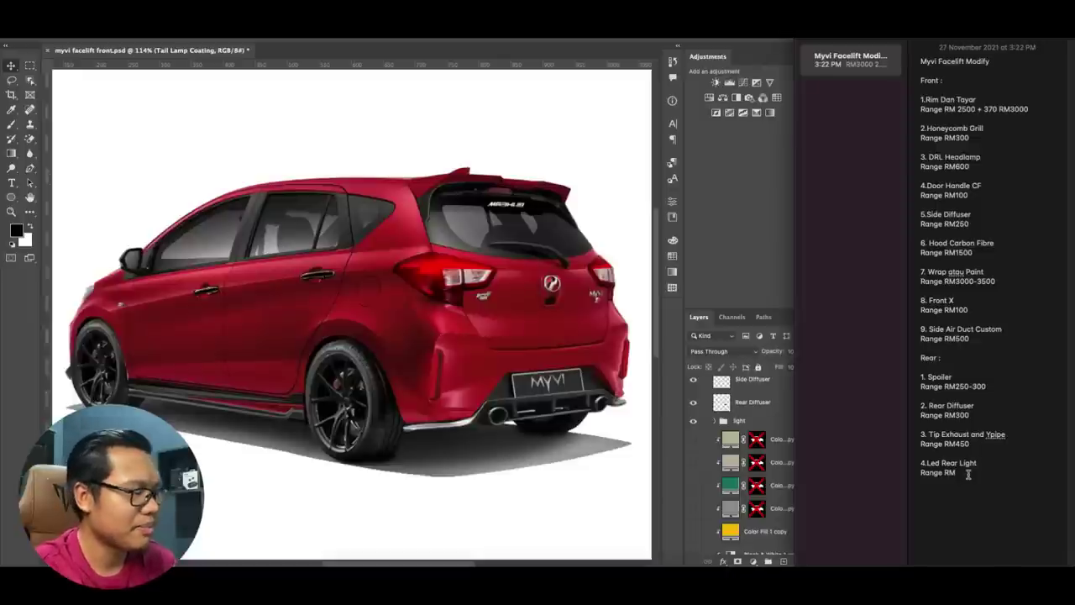
{"action": "type", "text": "2"}
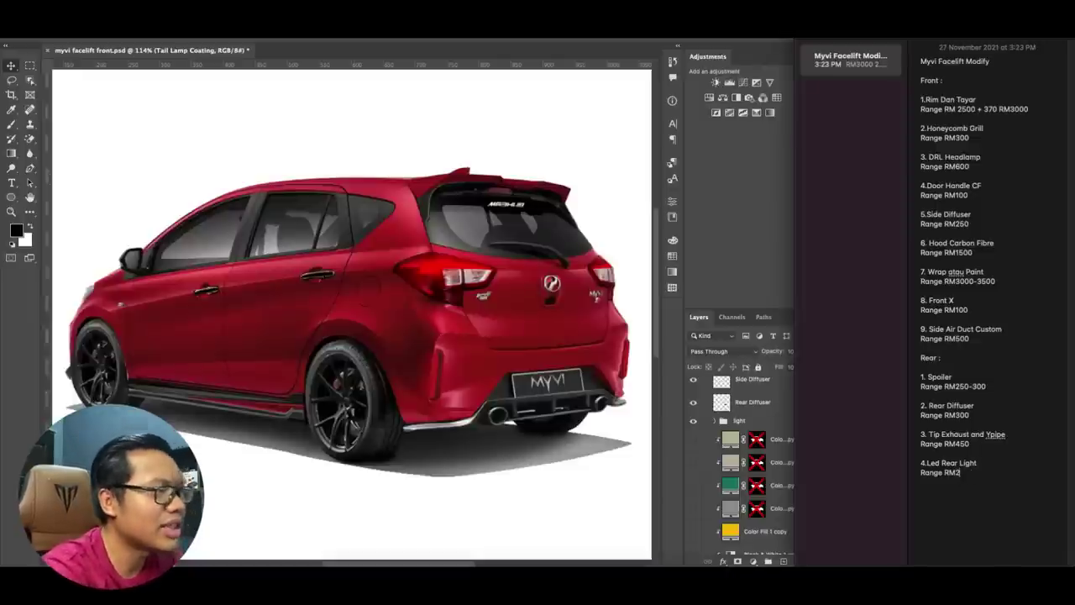
{"action": "type", "text": "00"}
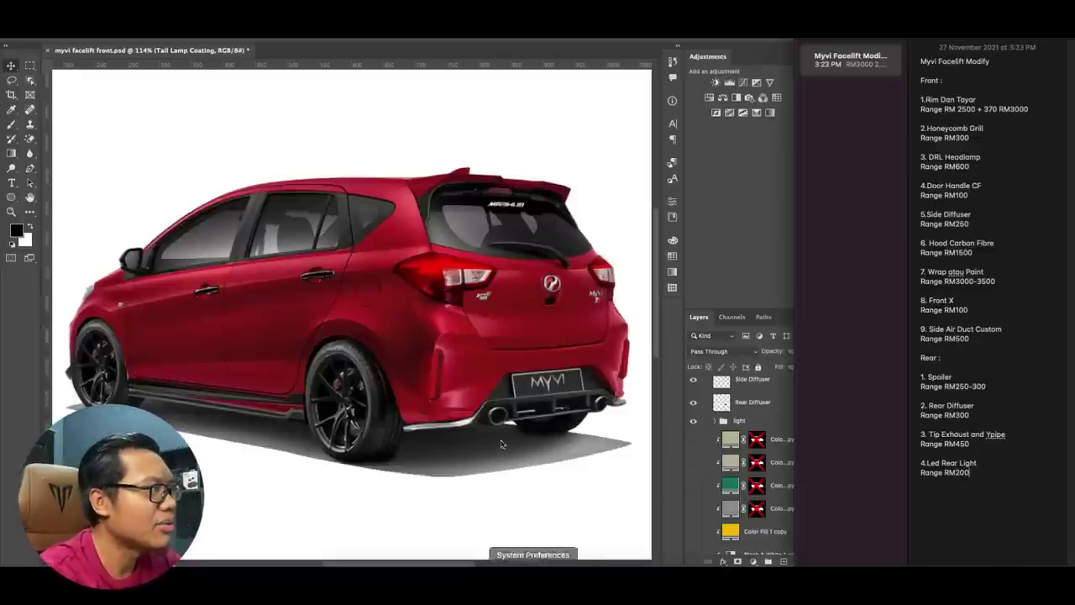
- Turn the rear-view car yellow by showing the yellow color fill and Black & White layers for both the spoiler and the body
{"action": "scroll", "coordinate": [462, 391], "scroll_direction": "down", "scroll_amount": 3}
{"action": "scroll", "coordinate": [461, 391], "scroll_direction": "up", "scroll_amount": 3}
{"action": "scroll", "coordinate": [462, 391], "scroll_direction": "down", "scroll_amount": 3}
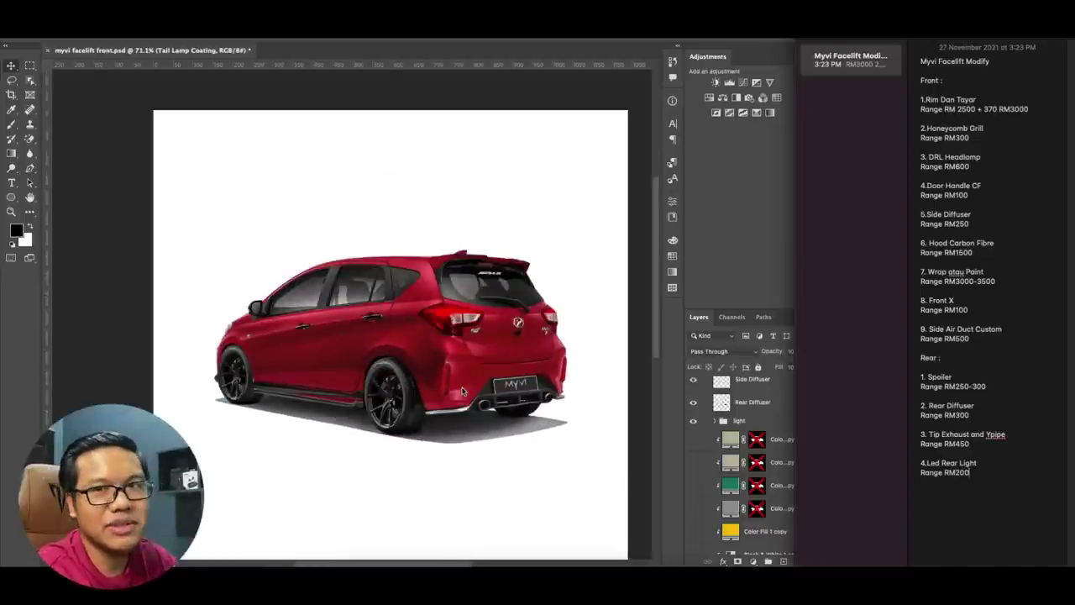
{"action": "scroll", "coordinate": [761, 462], "scroll_direction": "down", "scroll_amount": 4}
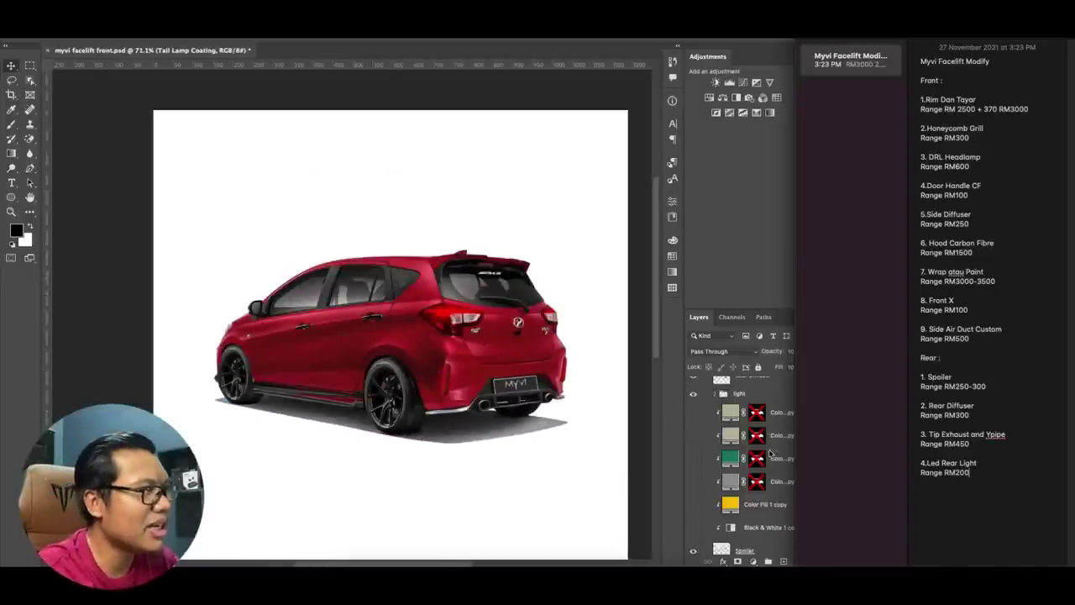
{"action": "left_click", "coordinate": [693, 451]}
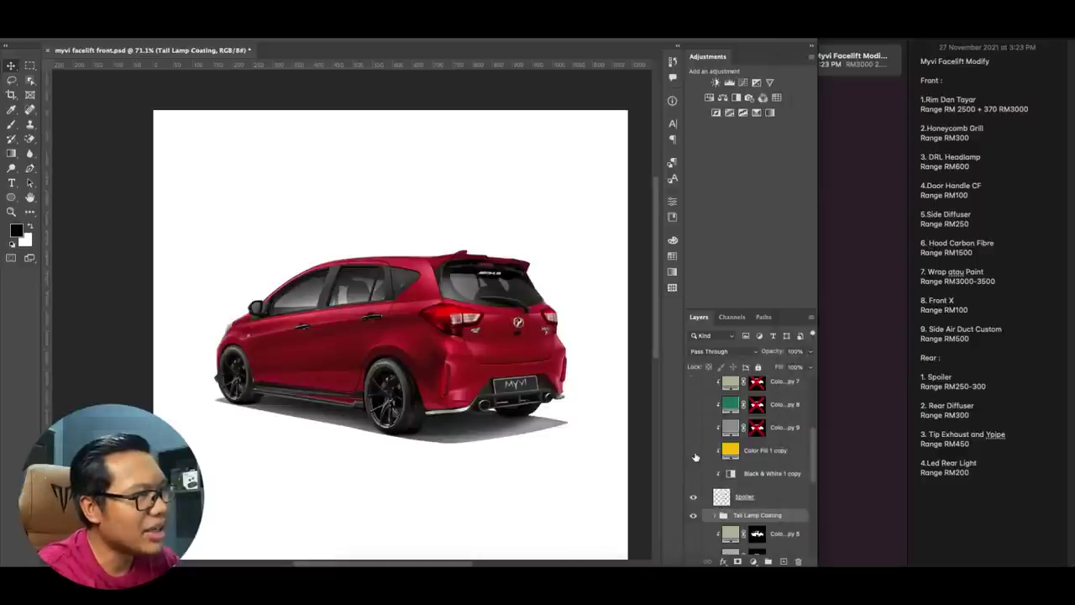
{"action": "scroll", "coordinate": [694, 464], "scroll_direction": "down", "scroll_amount": 5}
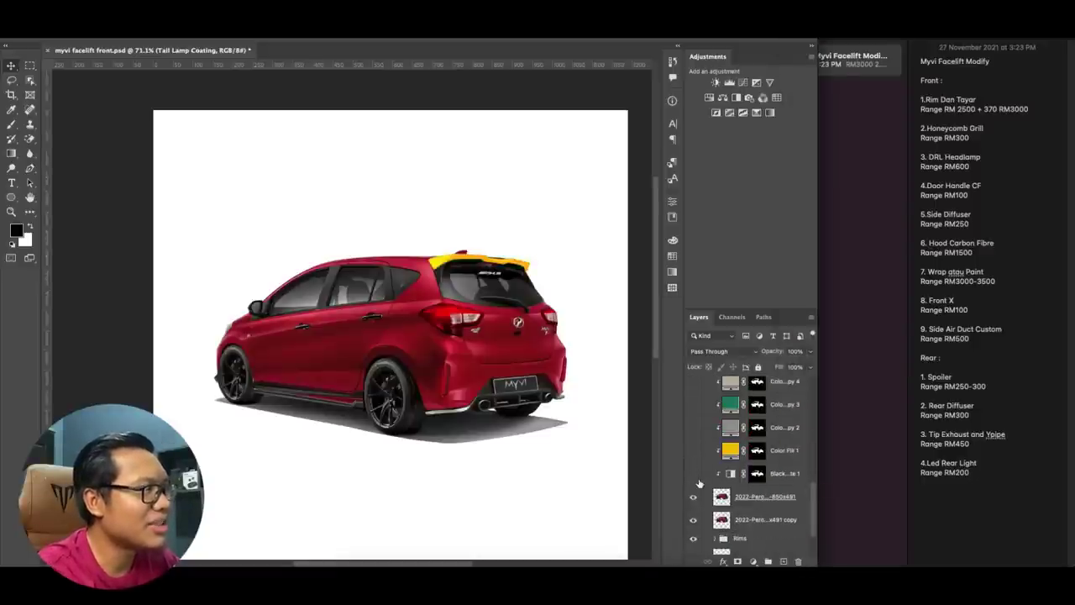
{"action": "left_click", "coordinate": [692, 473]}
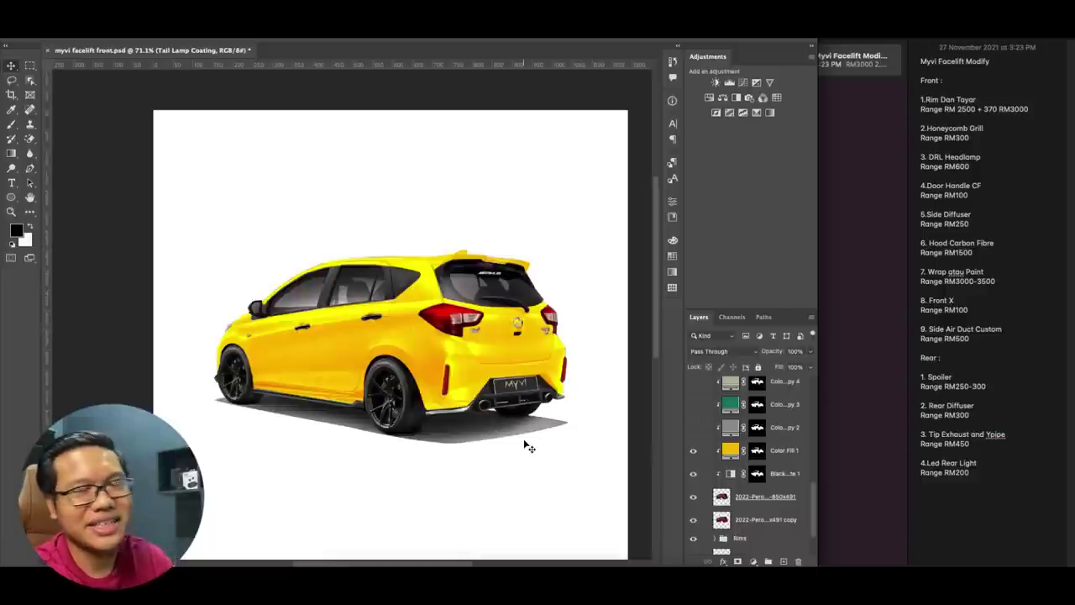
- Switch the rear-view car from yellow to grey by swapping the visible color fill layers for the body and spoiler
{"action": "scroll", "coordinate": [723, 483], "scroll_direction": "up", "scroll_amount": 2}
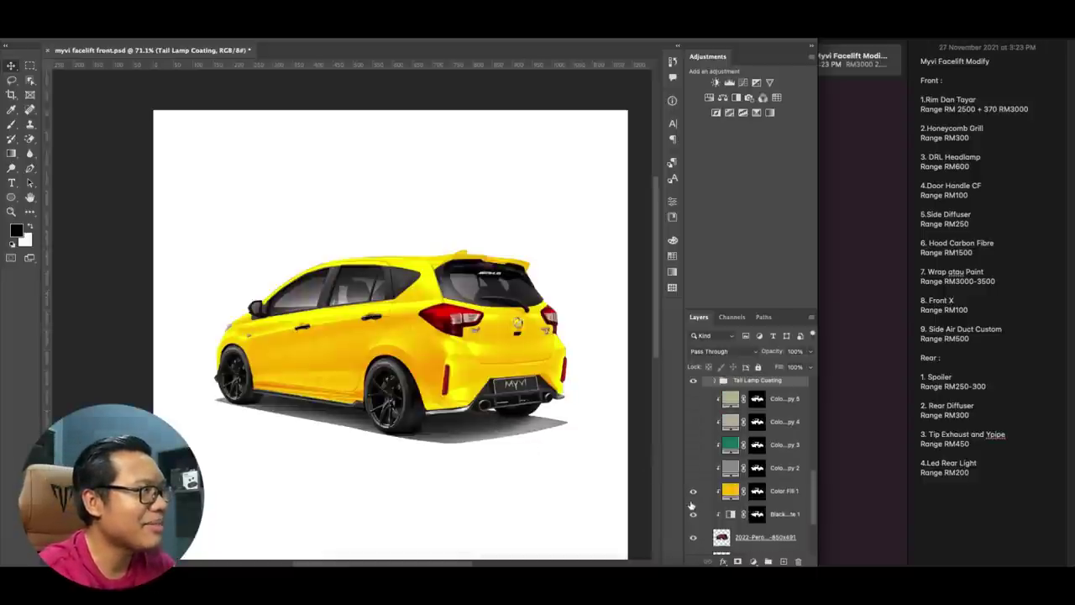
{"action": "left_click", "coordinate": [692, 491]}
{"action": "left_click", "coordinate": [693, 467]}
{"action": "scroll", "coordinate": [699, 476], "scroll_direction": "up", "scroll_amount": 2}
{"action": "scroll", "coordinate": [700, 476], "scroll_direction": "up", "scroll_amount": 3}
{"action": "left_click", "coordinate": [693, 401]}
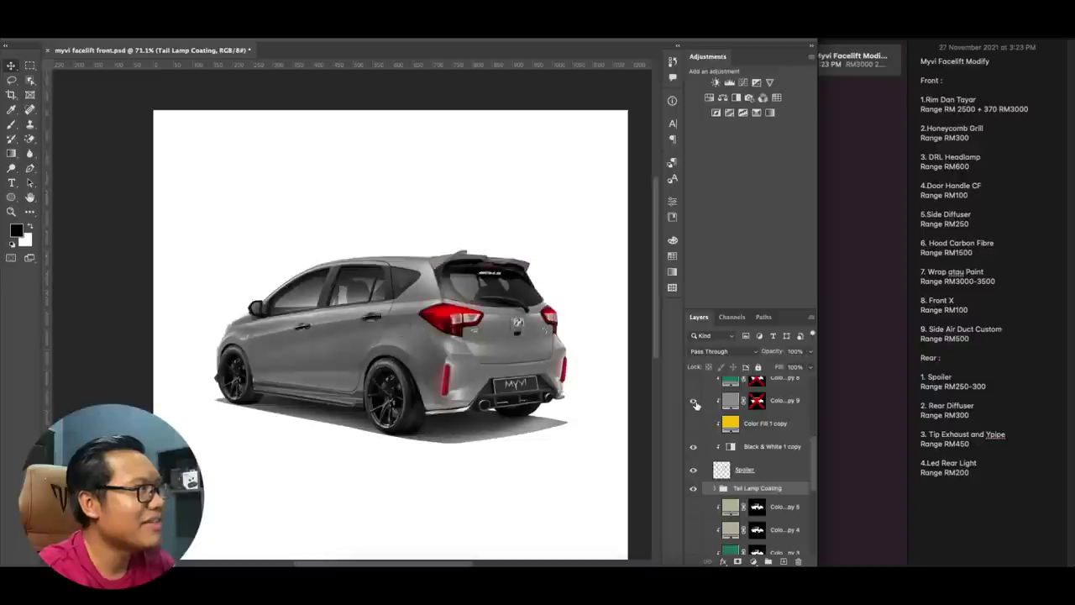
- Replace the grey color fills with the green ones on the rear-view car's body and spoiler
{"action": "scroll", "coordinate": [706, 438], "scroll_direction": "down", "scroll_amount": 2}
{"action": "left_click", "coordinate": [693, 521]}
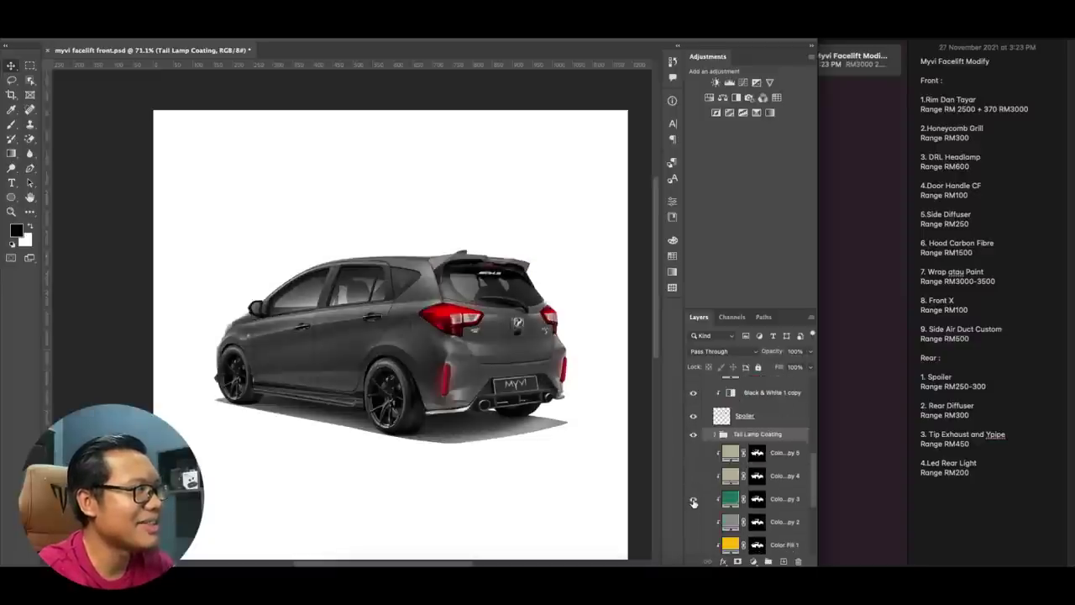
{"action": "left_click", "coordinate": [693, 502]}
{"action": "scroll", "coordinate": [695, 470], "scroll_direction": "up", "scroll_amount": 4}
{"action": "left_click", "coordinate": [693, 427]}
{"action": "left_click", "coordinate": [692, 404]}
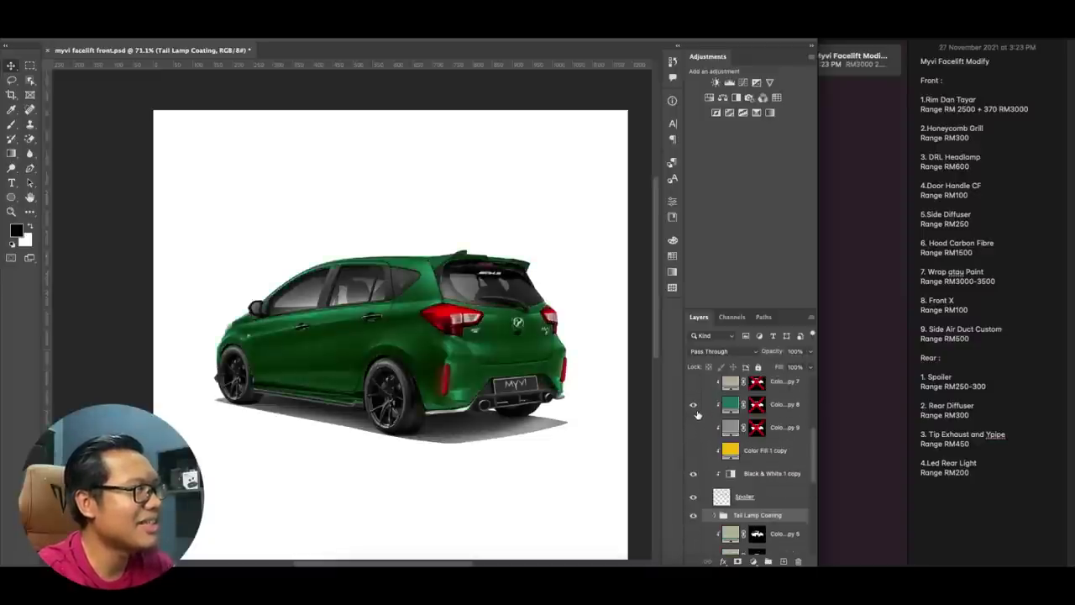
- Replace the green color fills with the beige ones (copies 4 and 7) on the rear-view car's body and spoiler
{"action": "scroll", "coordinate": [697, 415], "scroll_direction": "down", "scroll_amount": 3}
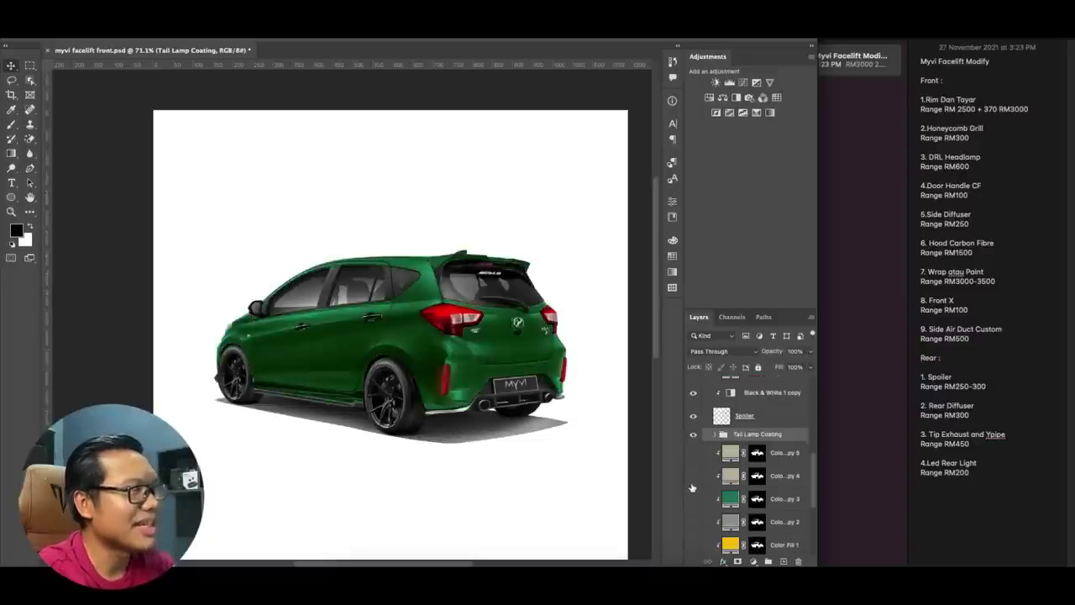
{"action": "left_click", "coordinate": [693, 476]}
{"action": "scroll", "coordinate": [692, 454], "scroll_direction": "up", "scroll_amount": 4}
{"action": "scroll", "coordinate": [698, 495], "scroll_direction": "up", "scroll_amount": 2}
{"action": "left_click", "coordinate": [692, 530]}
{"action": "left_click", "coordinate": [694, 548]}
{"action": "scroll", "coordinate": [703, 528], "scroll_direction": "down", "scroll_amount": 1}
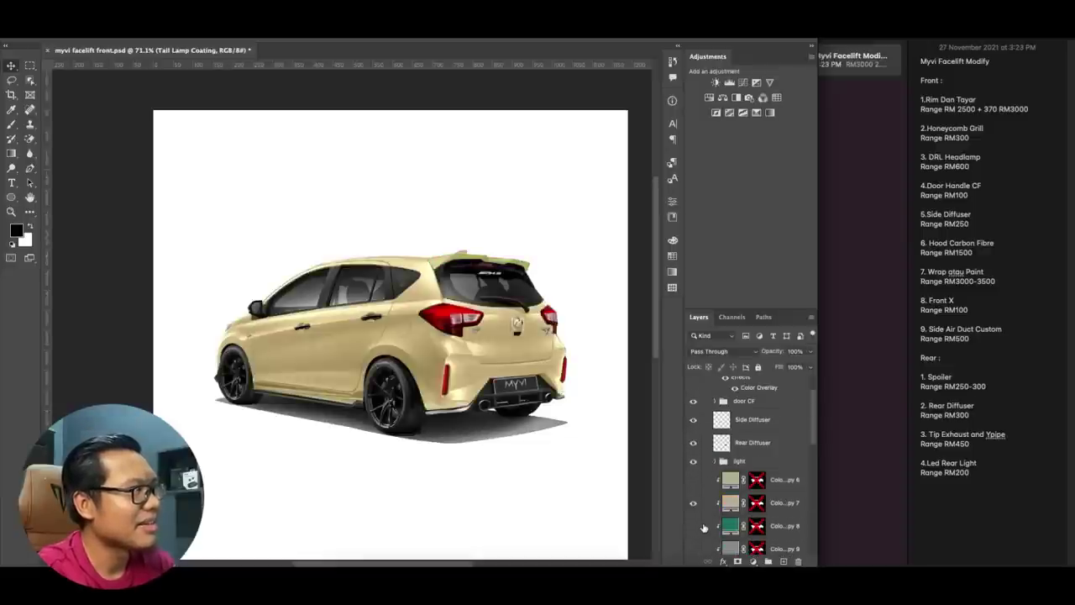
- Recolour the rear-view car light green using color fill copy 6 for the spoiler and copy 5 for the body, hiding the beige body fill
{"action": "left_click", "coordinate": [693, 479]}
{"action": "left_click", "coordinate": [693, 479]}
{"action": "scroll", "coordinate": [699, 486], "scroll_direction": "down", "scroll_amount": 4}
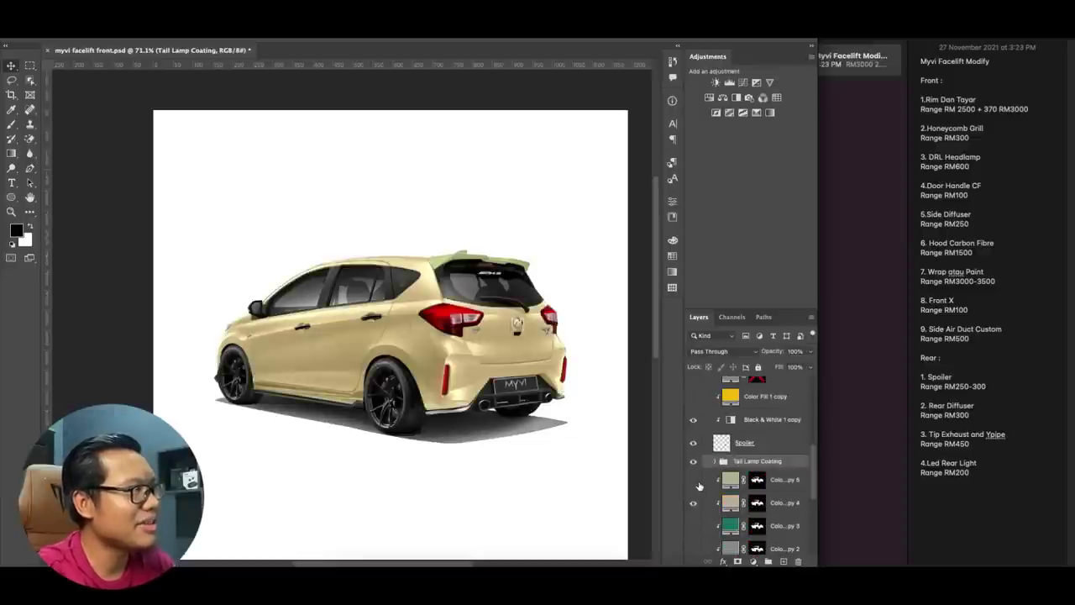
{"action": "left_click", "coordinate": [693, 476]}
{"action": "left_click", "coordinate": [693, 453]}
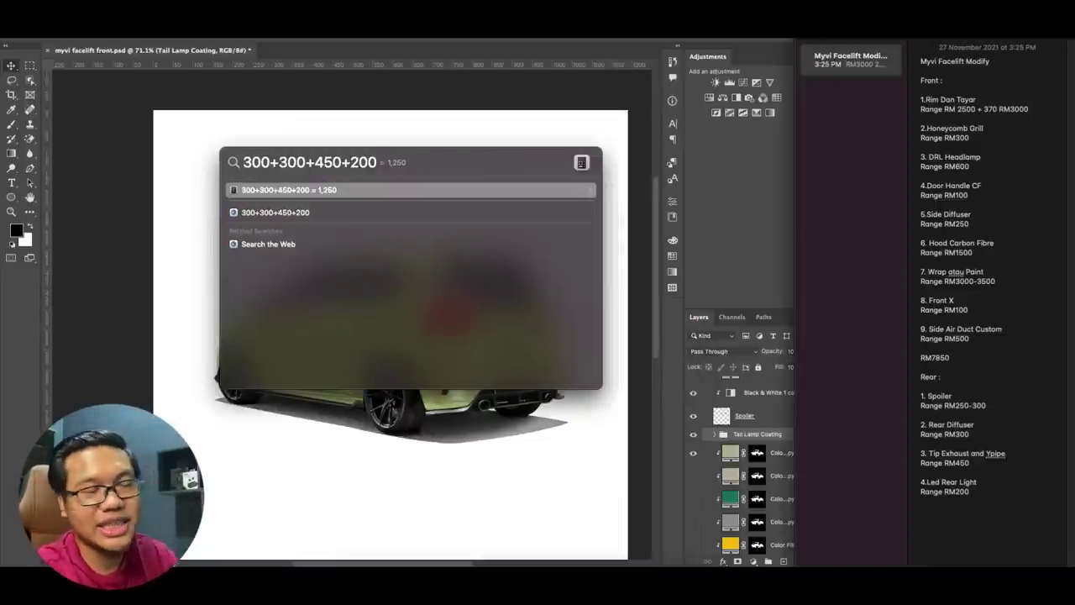
- Add the rear modification total Rm1250 below the Rear list in the note, with RM10000 as the overall figure beneath it
{"action": "left_click", "coordinate": [950, 509]}
{"action": "type", "text": "RM1250"}
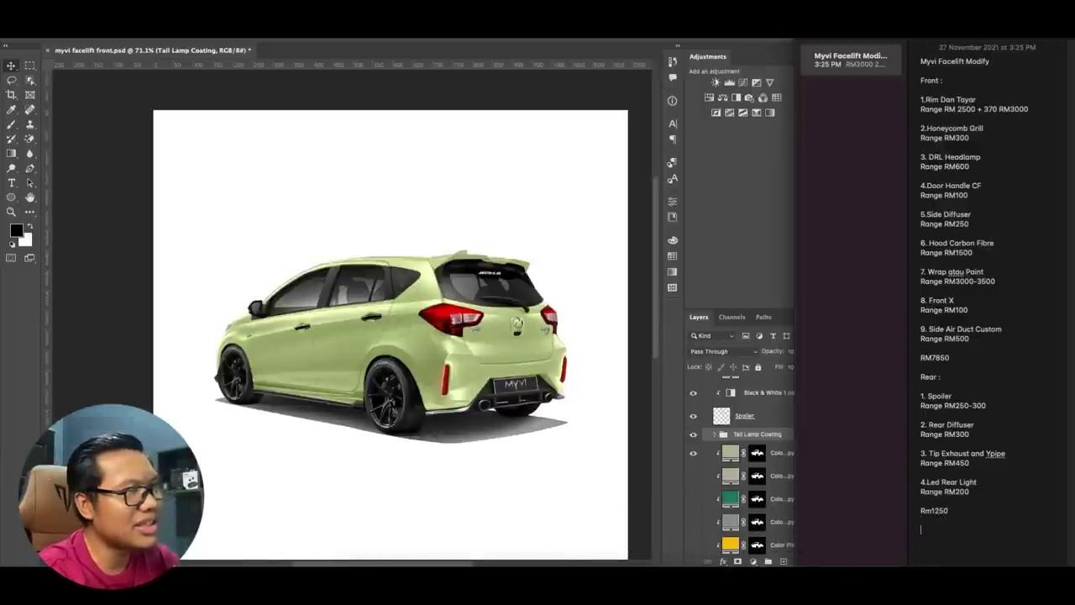
{"action": "key", "text": "Return"}
{"action": "key", "text": "Return"}
{"action": "type", "text": "RM100"}
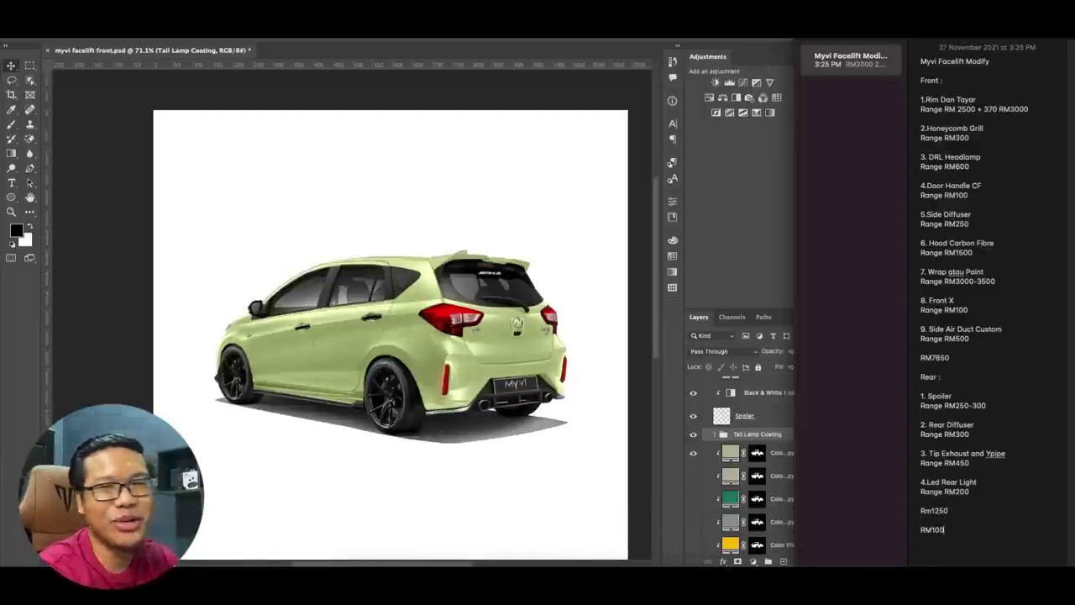
{"action": "type", "text": "00"}
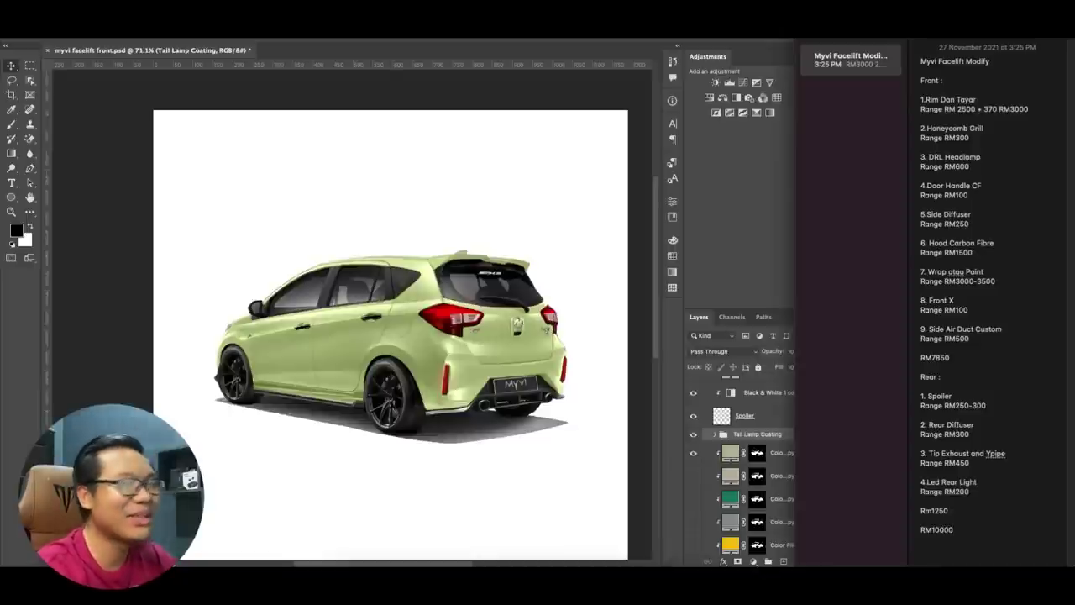